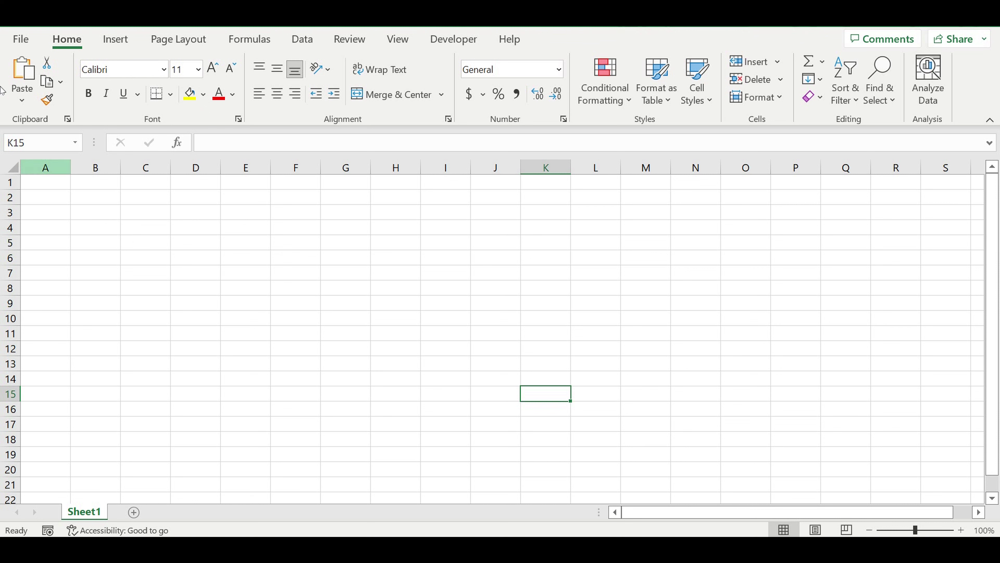
- Format the whole sheet as Number with 0 decimals, 1000 separator, red (1,234) negatives, and bold text
{"action": "left_click", "coordinate": [13, 169]}
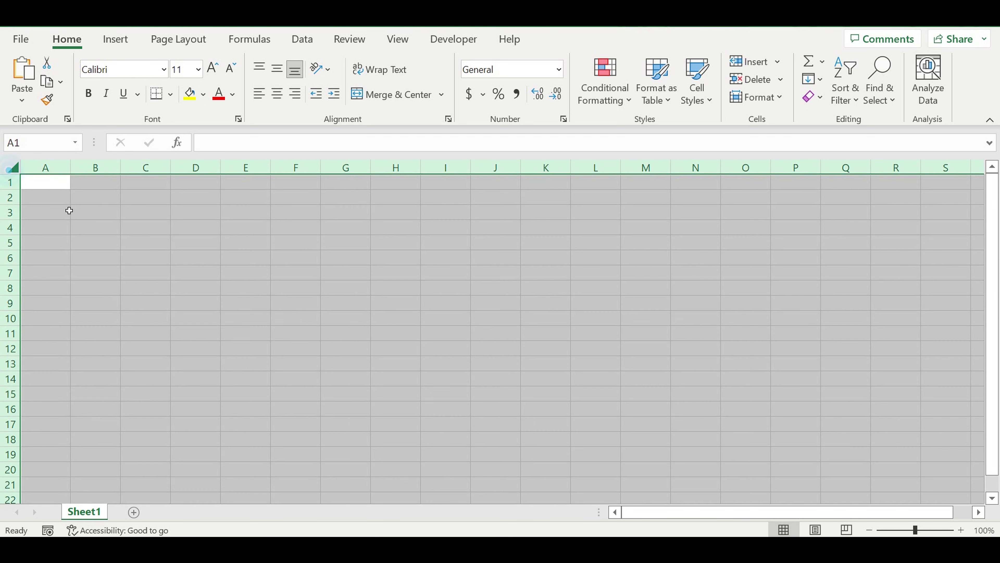
{"action": "right_click", "coordinate": [79, 216]}
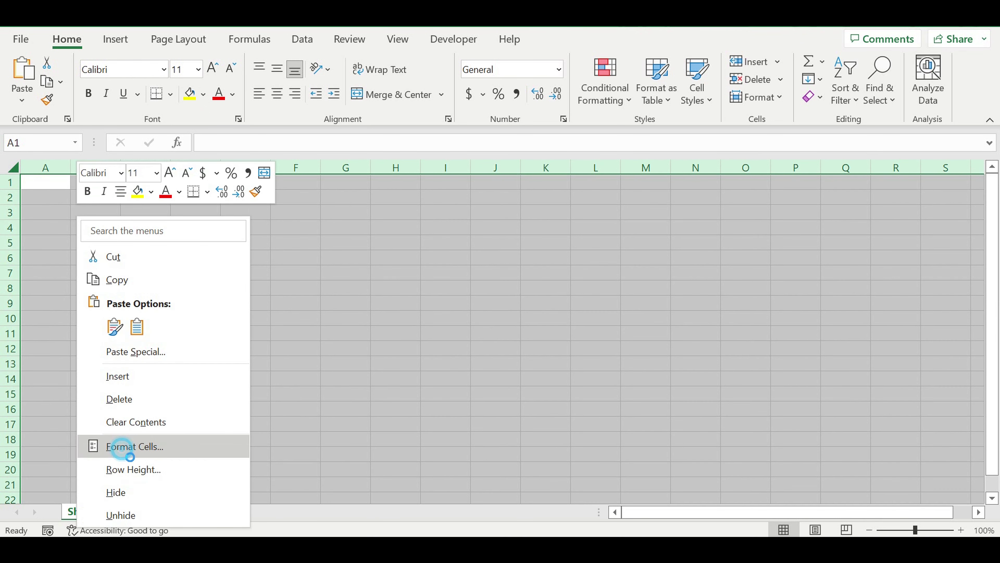
{"action": "key", "text": "Escape"}
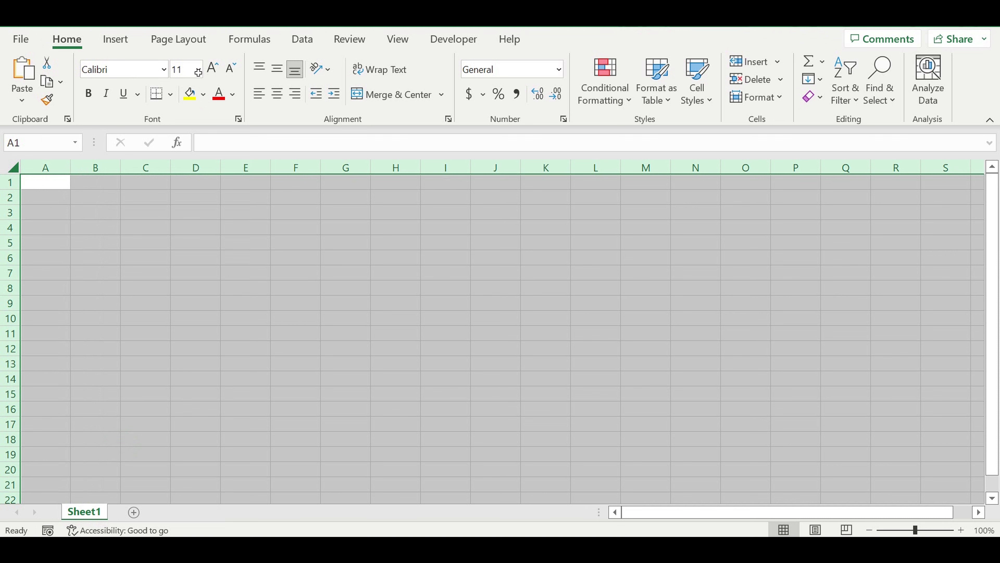
{"action": "key", "text": "ctrl+1"}
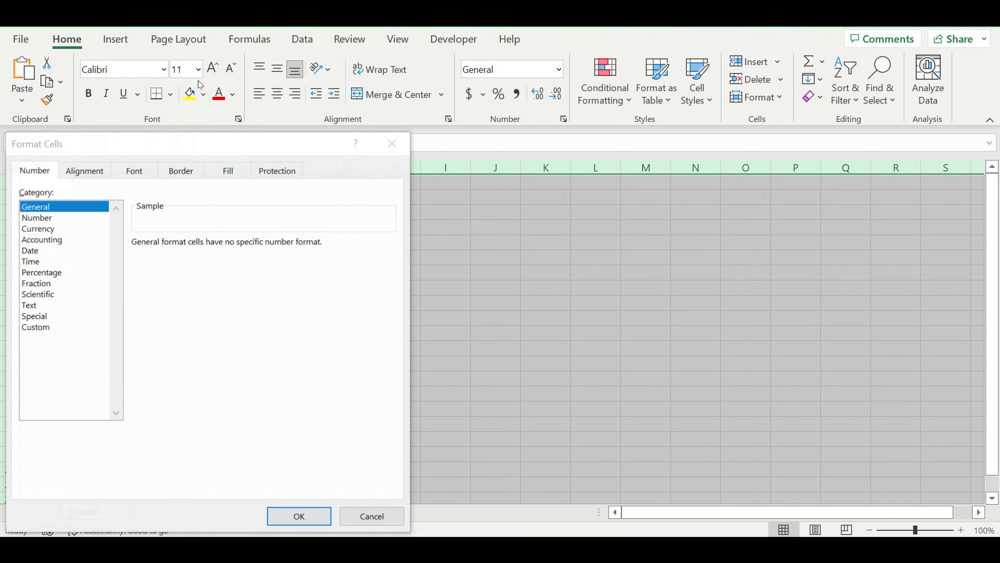
{"action": "left_click", "coordinate": [40, 217]}
{"action": "double_click", "coordinate": [236, 247]}
{"action": "left_click", "coordinate": [136, 263]}
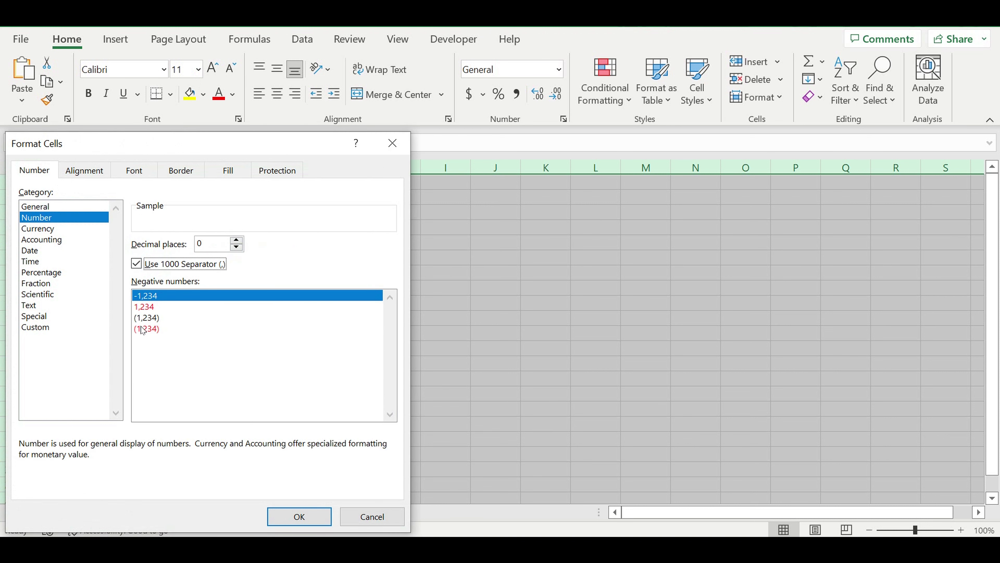
{"action": "left_click", "coordinate": [142, 328]}
{"action": "left_click", "coordinate": [299, 516]}
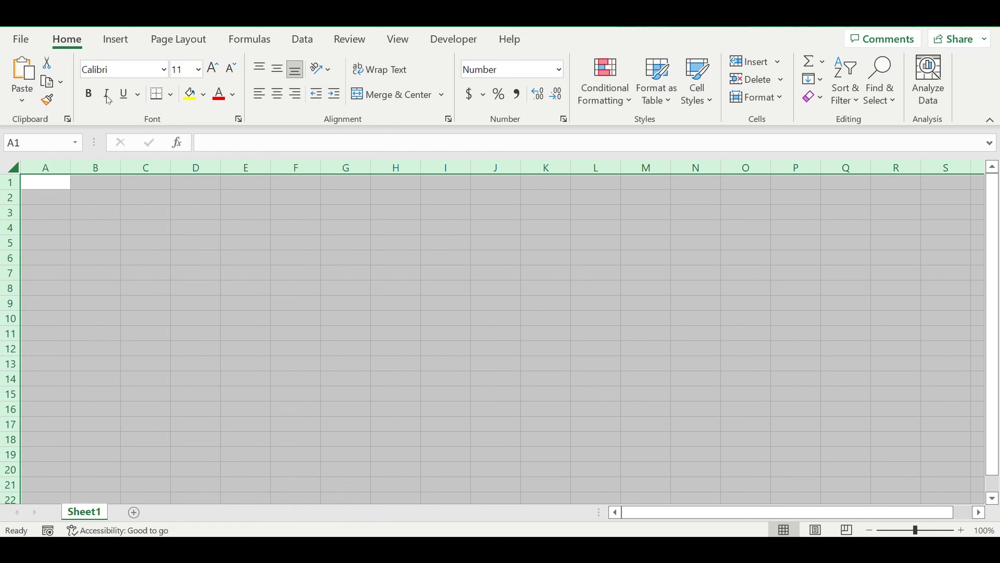
{"action": "left_click", "coordinate": [88, 93]}
- Put All Borders on every cell and change the sheet font from Calibri to Arial
{"action": "left_click", "coordinate": [172, 94]}
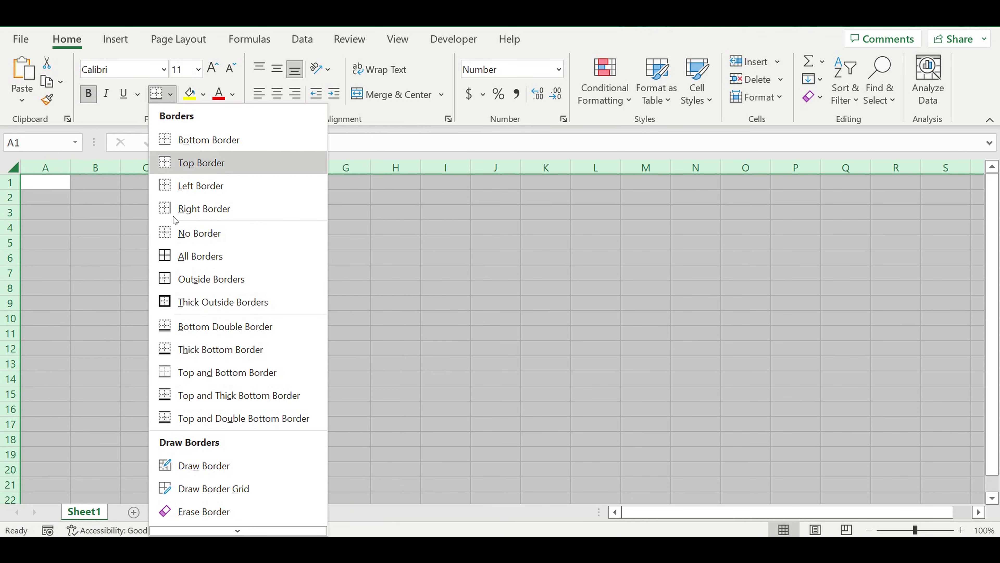
{"action": "left_click", "coordinate": [177, 256]}
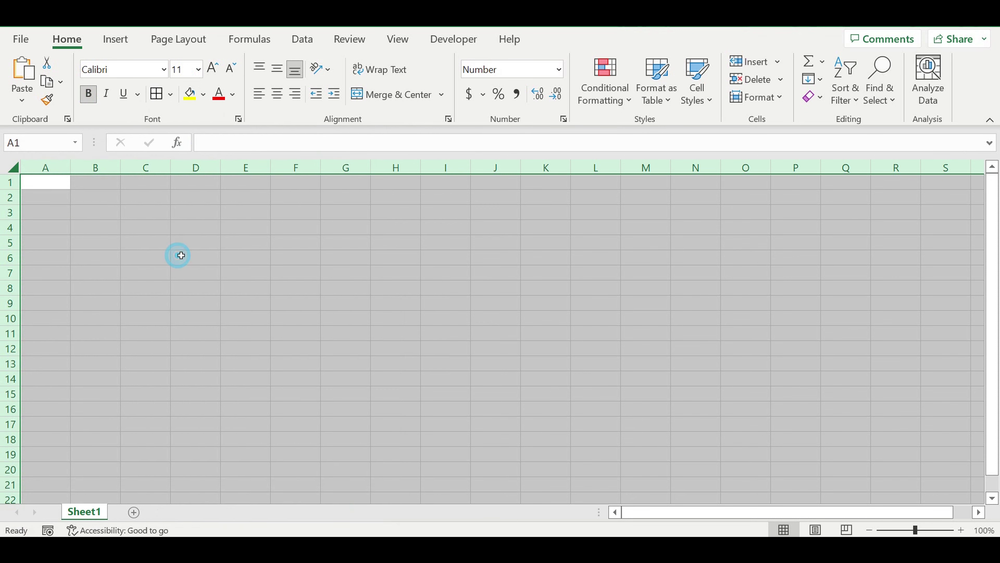
{"action": "left_click", "coordinate": [134, 69]}
{"action": "key", "text": "Home"}
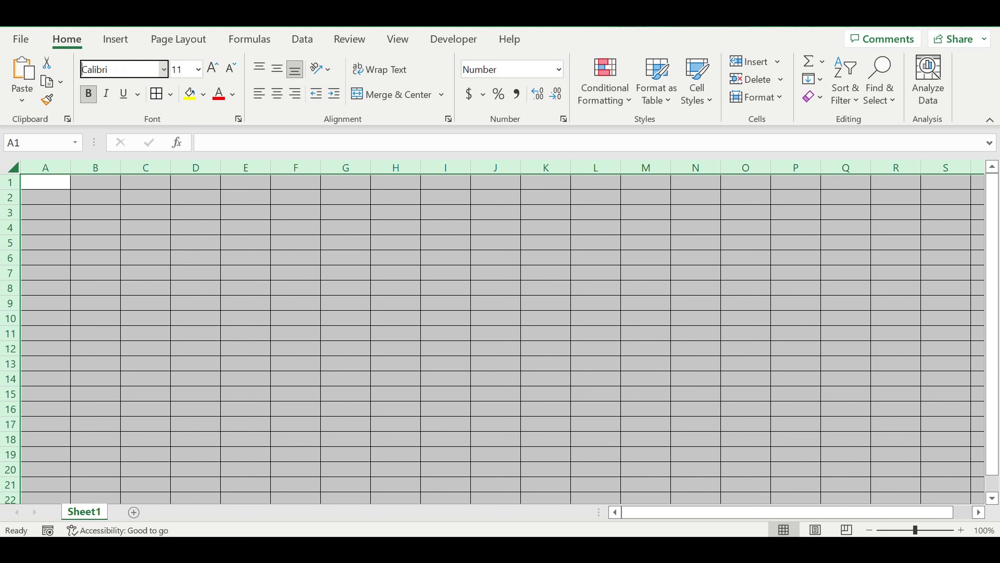
{"action": "type", "text": "aria"}
{"action": "key", "text": "BackSpace"}
{"action": "key", "text": "BackSpace"}
{"action": "key", "text": "BackSpace"}
{"action": "key", "text": "BackSpace"}
{"action": "key", "text": "Delete"}
{"action": "key", "text": "Delete"}
{"action": "key", "text": "Delete"}
{"action": "key", "text": "Delete"}
{"action": "key", "text": "Delete"}
{"action": "key", "text": "Delete"}
{"action": "key", "text": "Delete"}
{"action": "type", "text": "arial"}
{"action": "key", "text": "Return"}
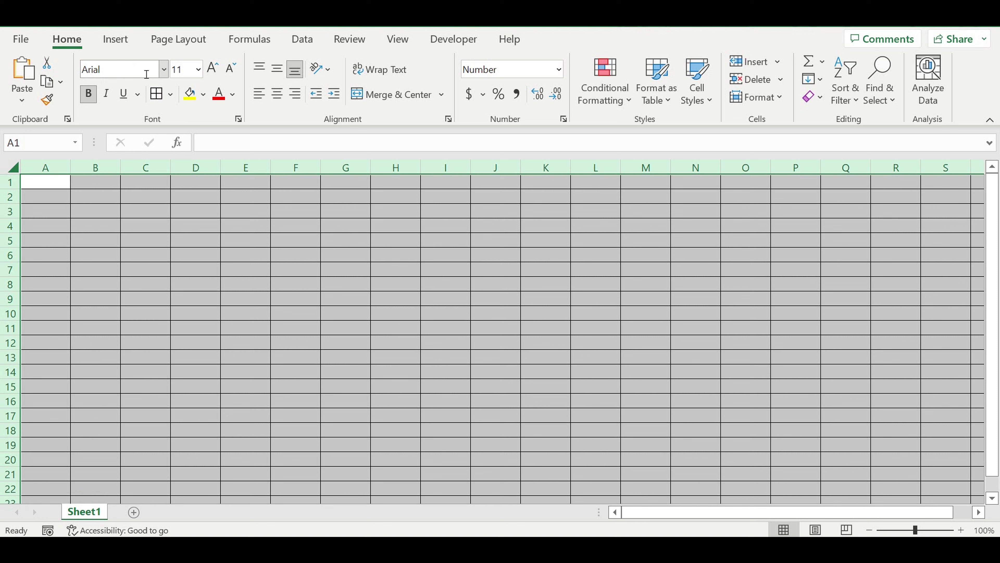
- Set the whole sheet to font size 7 and turn bold off
{"action": "left_click", "coordinate": [194, 79]}
{"action": "type", "text": "7"}
{"action": "key", "text": "Return"}
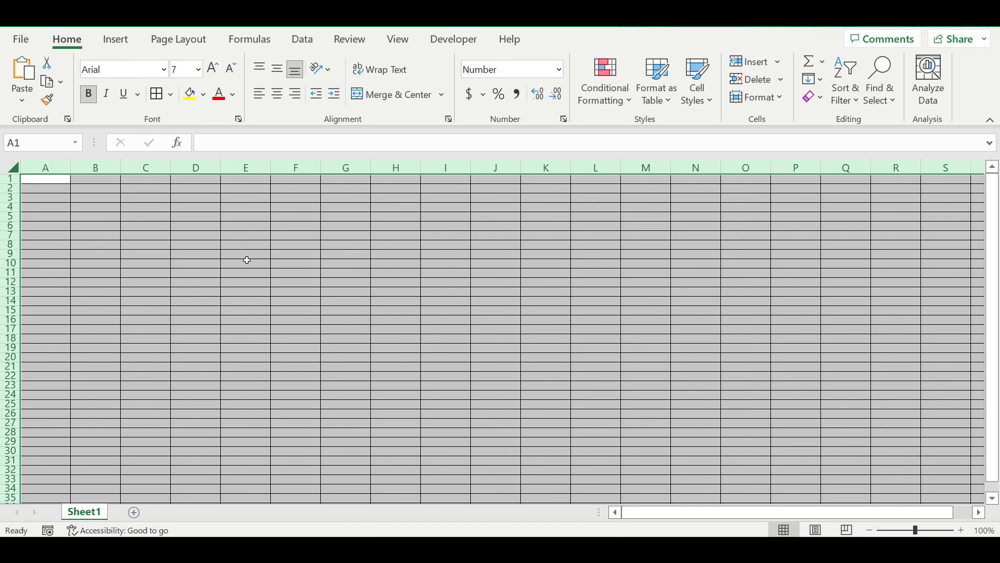
{"action": "left_click", "coordinate": [227, 236]}
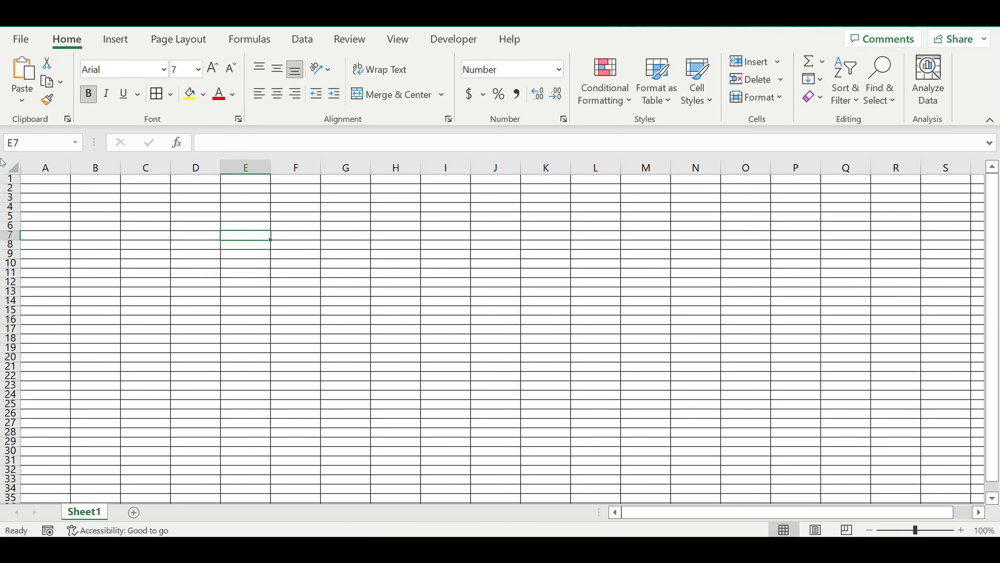
{"action": "left_click", "coordinate": [11, 168]}
{"action": "left_click", "coordinate": [88, 93]}
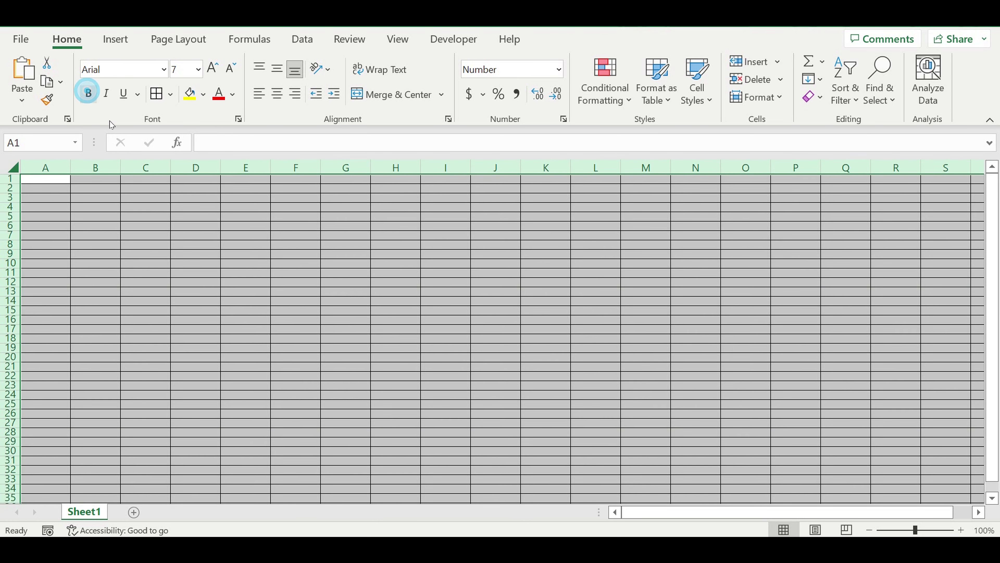
{"action": "left_click", "coordinate": [291, 289]}
- Freeze the first column with View > Freeze Panes > Freeze First Column
{"action": "left_click", "coordinate": [46, 168]}
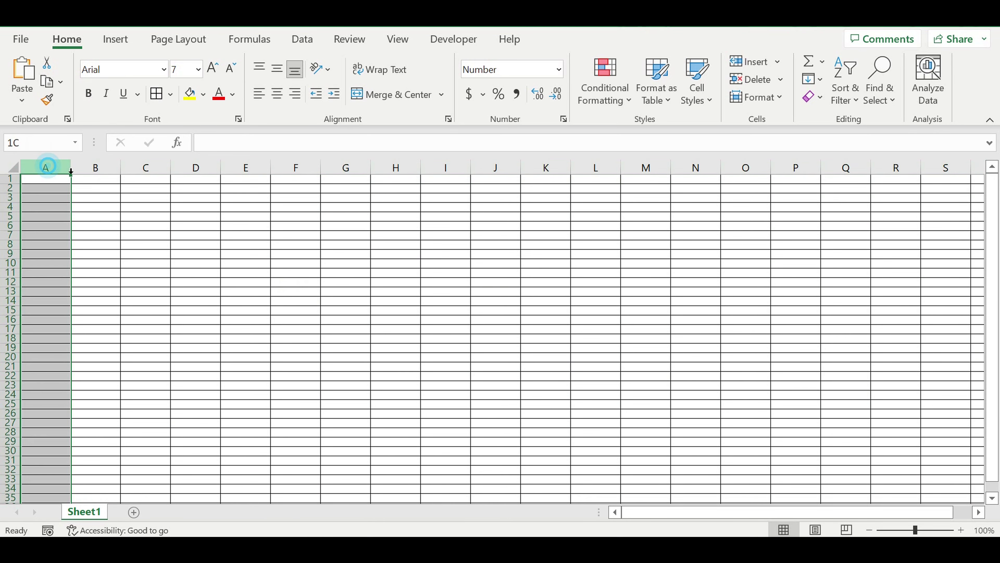
{"action": "left_click", "coordinate": [397, 39]}
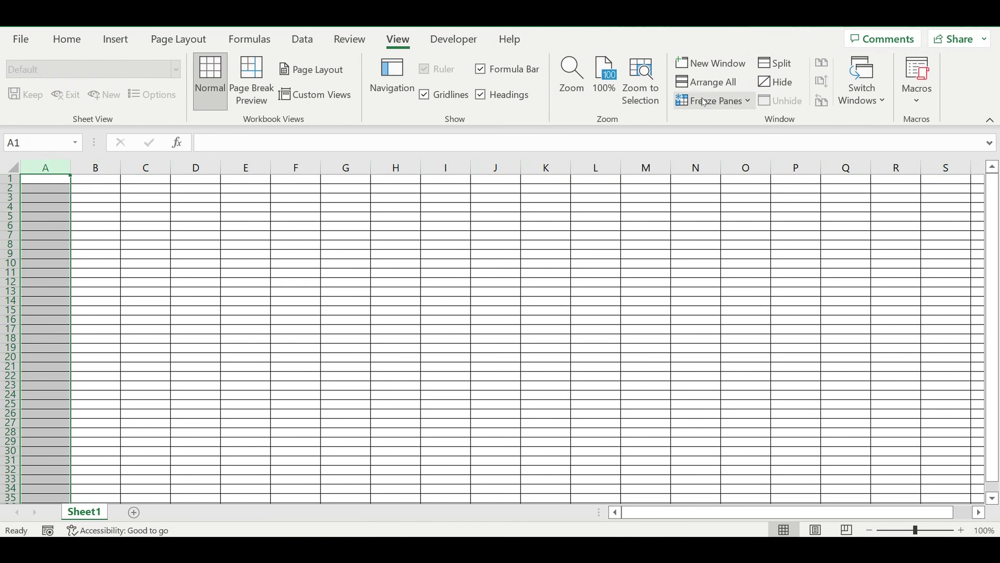
{"action": "left_click", "coordinate": [704, 101]}
{"action": "left_click", "coordinate": [722, 227]}
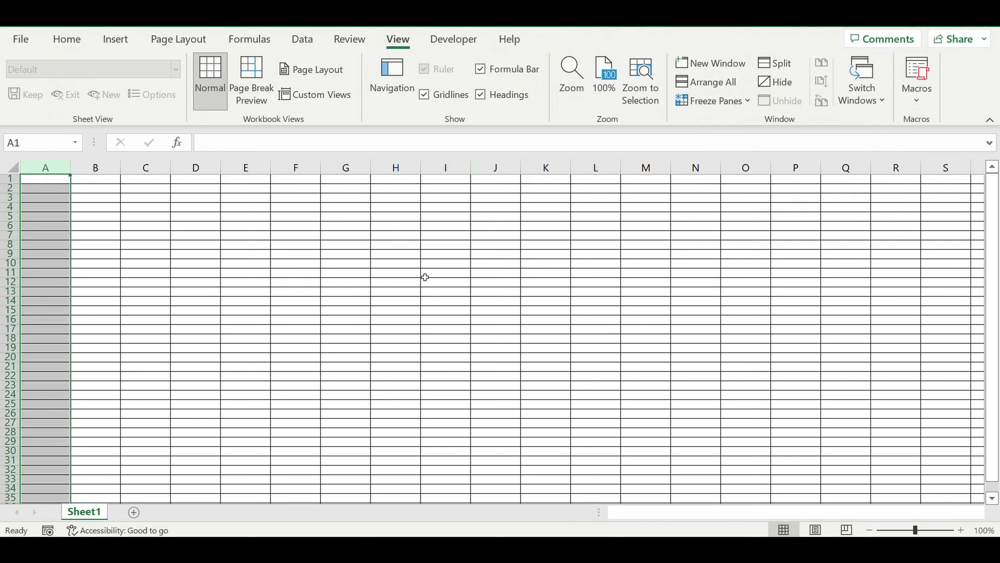
{"action": "left_click", "coordinate": [424, 277]}
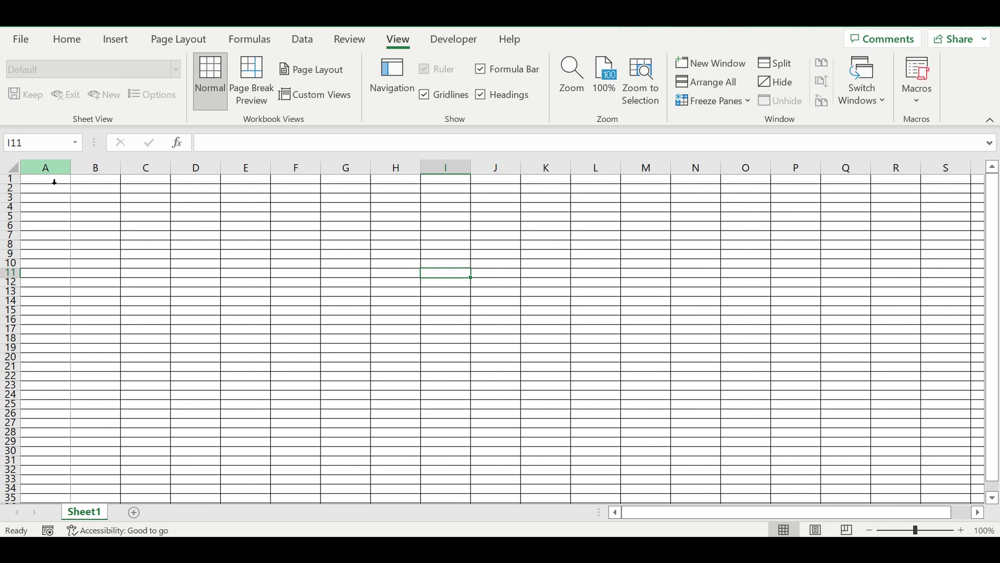
{"action": "left_click", "coordinate": [45, 180]}
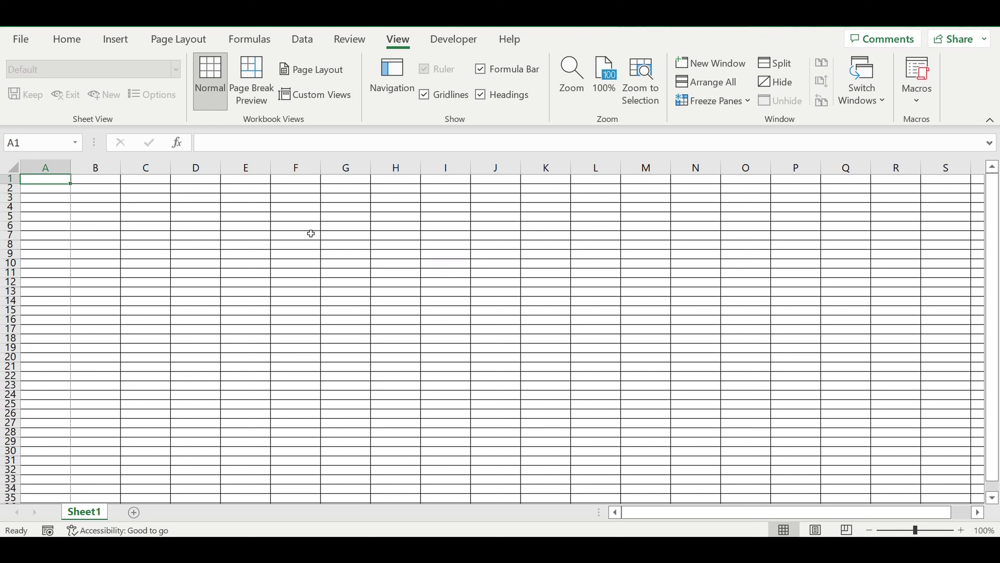
- Enter 2022 in A1 and make the whole sheet bold
{"action": "type", "text": "2022"}
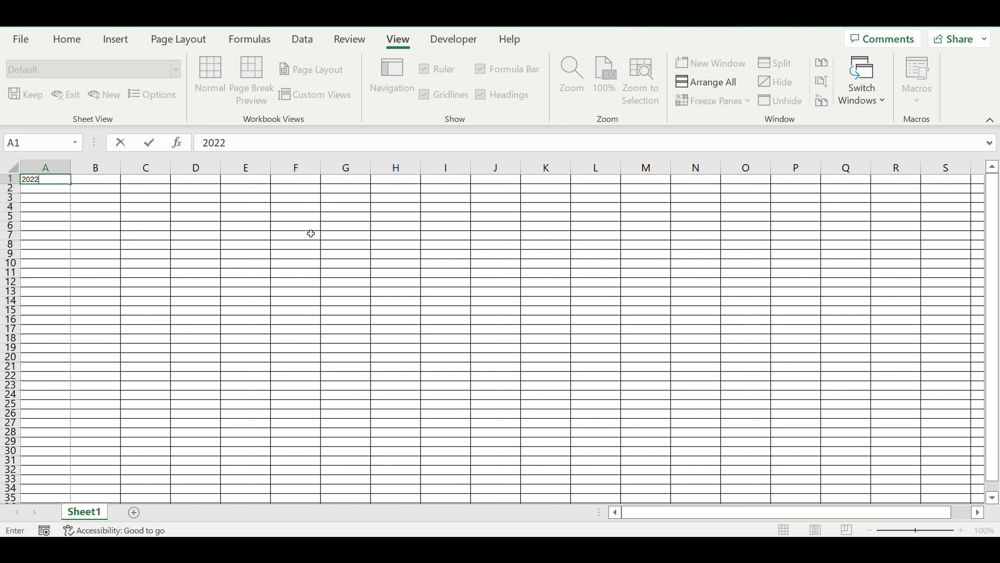
{"action": "key", "text": "Return"}
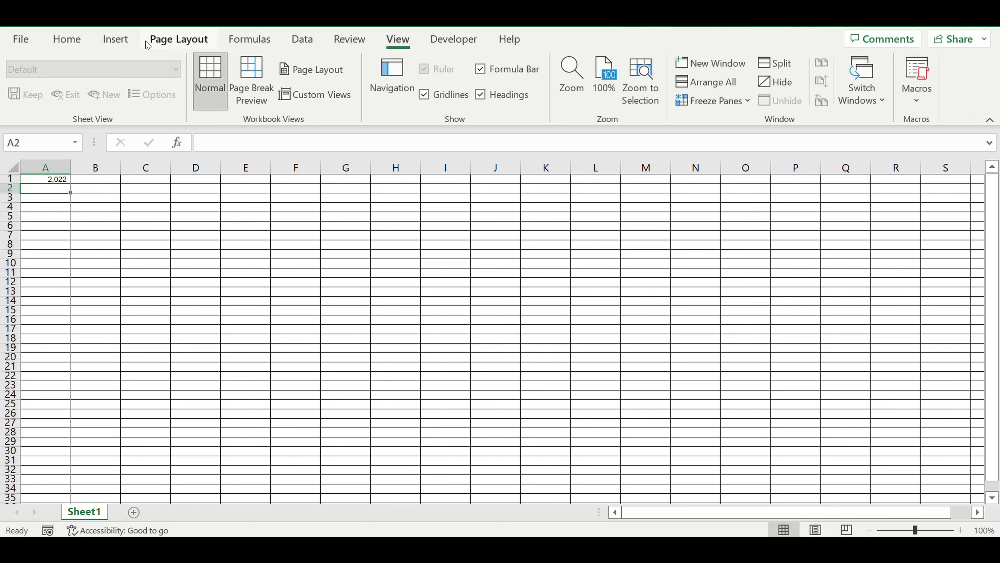
{"action": "left_click", "coordinate": [68, 40]}
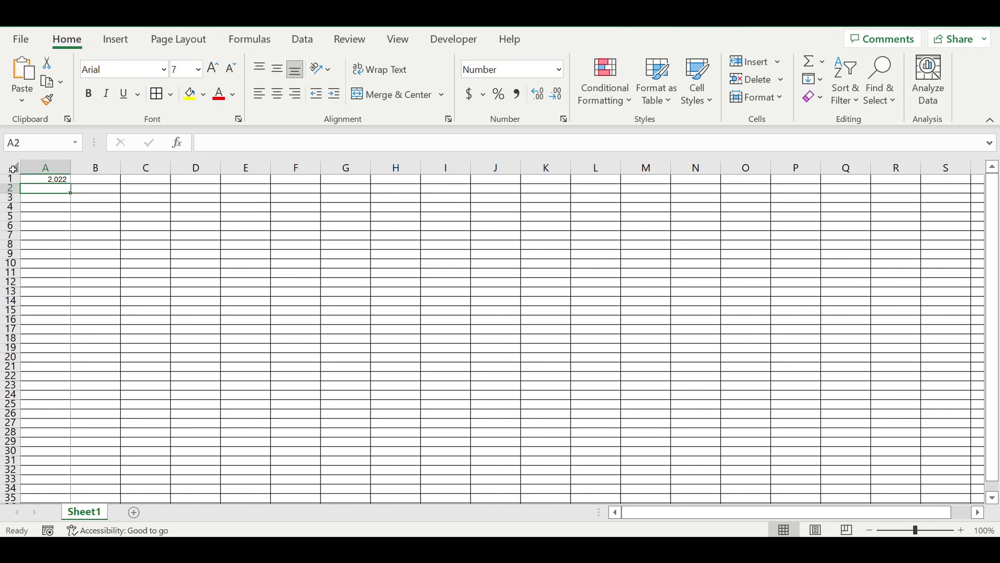
{"action": "left_click", "coordinate": [11, 168]}
{"action": "left_click", "coordinate": [88, 94]}
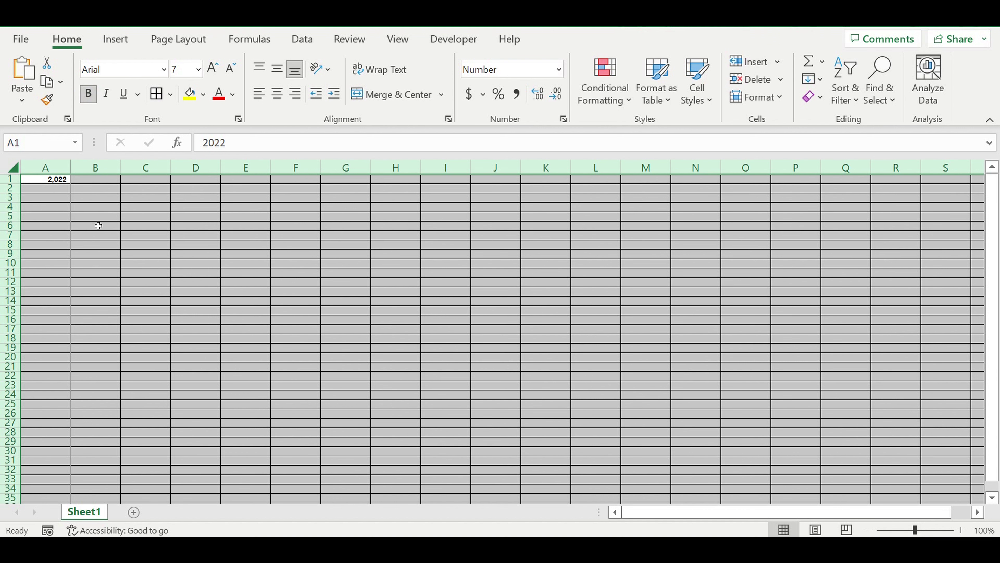
- Enter =A1+1 in A2 and fill it down column A to row 11
{"action": "left_click", "coordinate": [50, 191]}
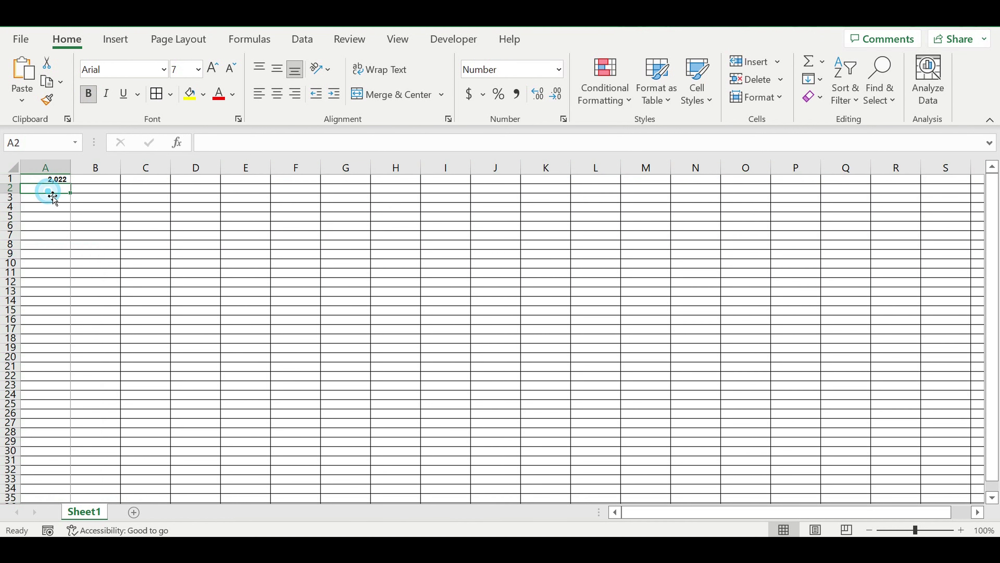
{"action": "type", "text": "="}
{"action": "left_click", "coordinate": [46, 181]}
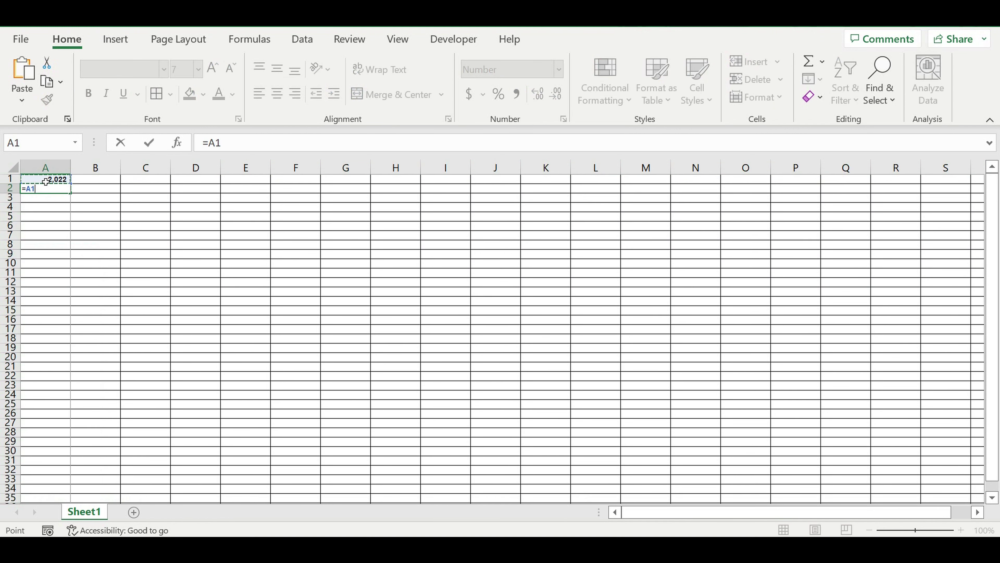
{"action": "type", "text": "+1"}
{"action": "key", "text": "Return"}
{"action": "left_click", "coordinate": [58, 215]}
{"action": "left_click", "coordinate": [55, 189]}
{"action": "left_click_drag", "start_coordinate": [71, 194], "coordinate": [59, 280]}
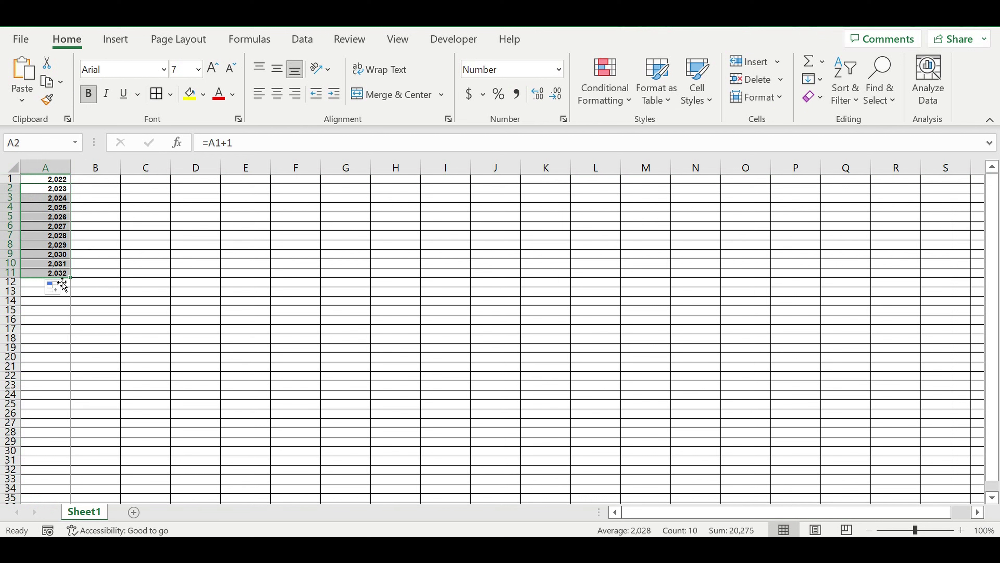
- Delete the extra 2032 in A11 and select the years in A1:A10
{"action": "left_click", "coordinate": [45, 276]}
{"action": "key", "text": "Delete"}
{"action": "left_click", "coordinate": [77, 216]}
{"action": "left_click_drag", "start_coordinate": [60, 184], "coordinate": [44, 265]}
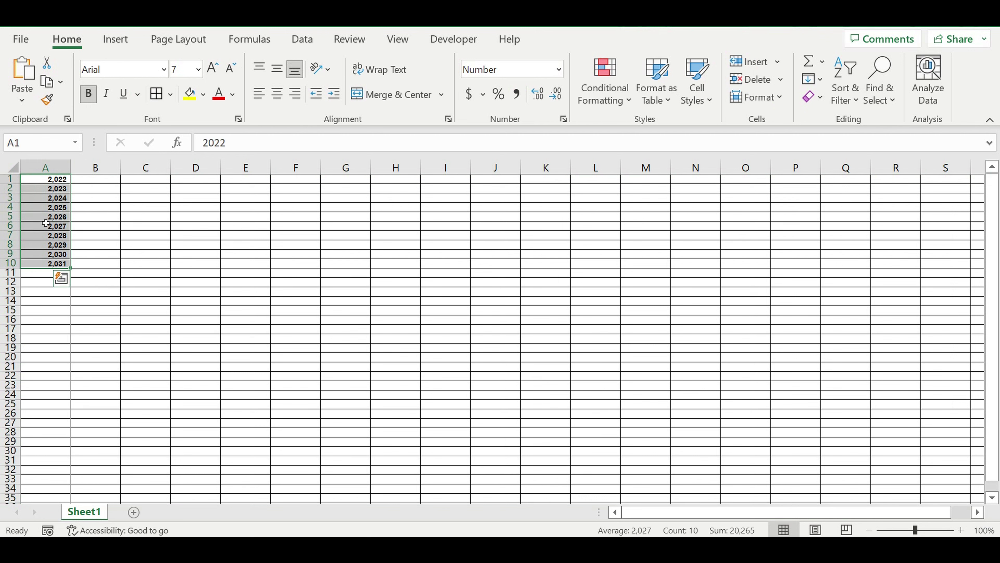
{"action": "right_click", "coordinate": [45, 208]}
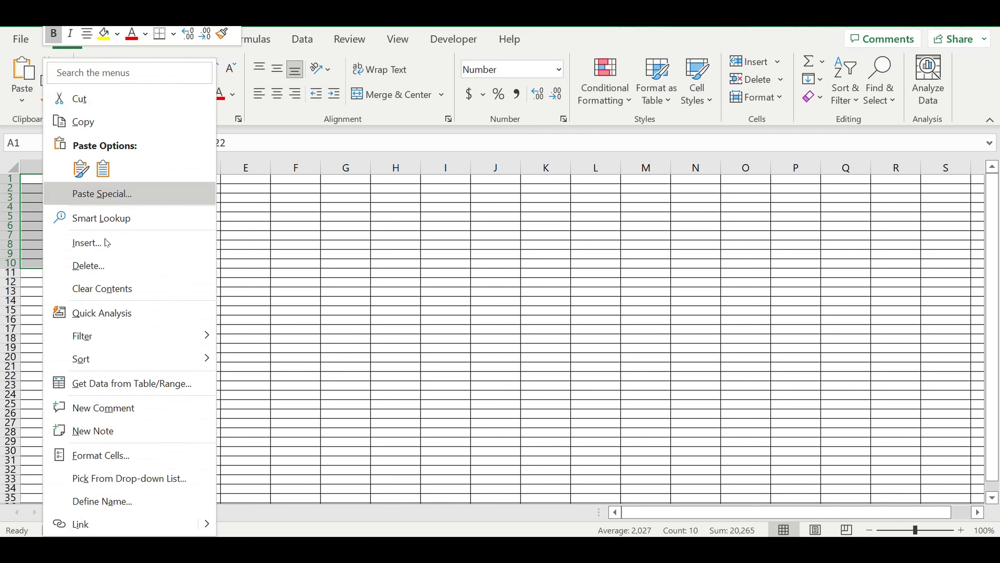
- Remove the thousands separator from the years in A1:A10
{"action": "left_click", "coordinate": [98, 454]}
{"action": "left_click", "coordinate": [136, 268]}
{"action": "left_click", "coordinate": [136, 264]}
{"action": "left_click", "coordinate": [299, 517]}
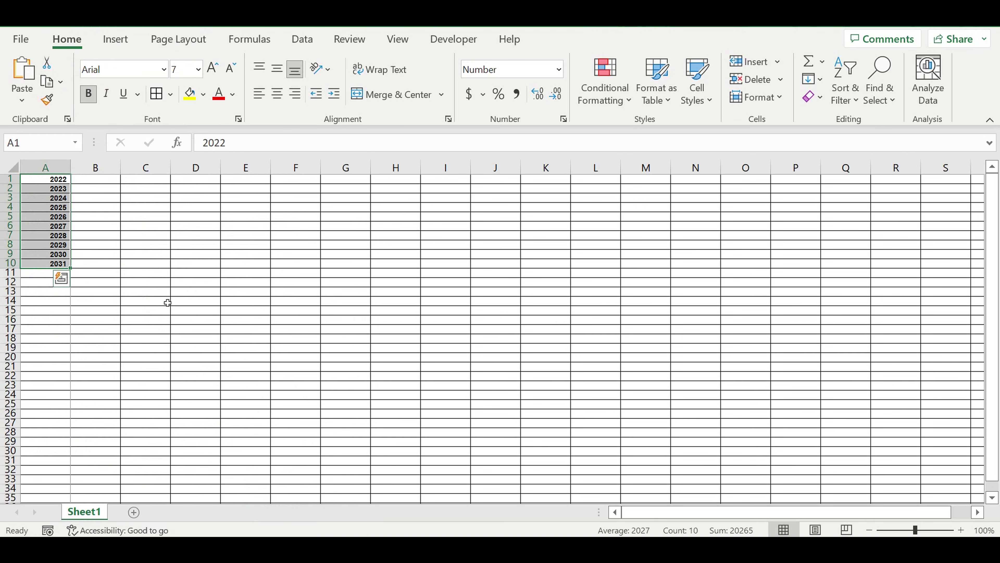
{"action": "left_click", "coordinate": [165, 292]}
- Give A1 a light blue fill with white 2022 text
{"action": "left_click", "coordinate": [52, 182]}
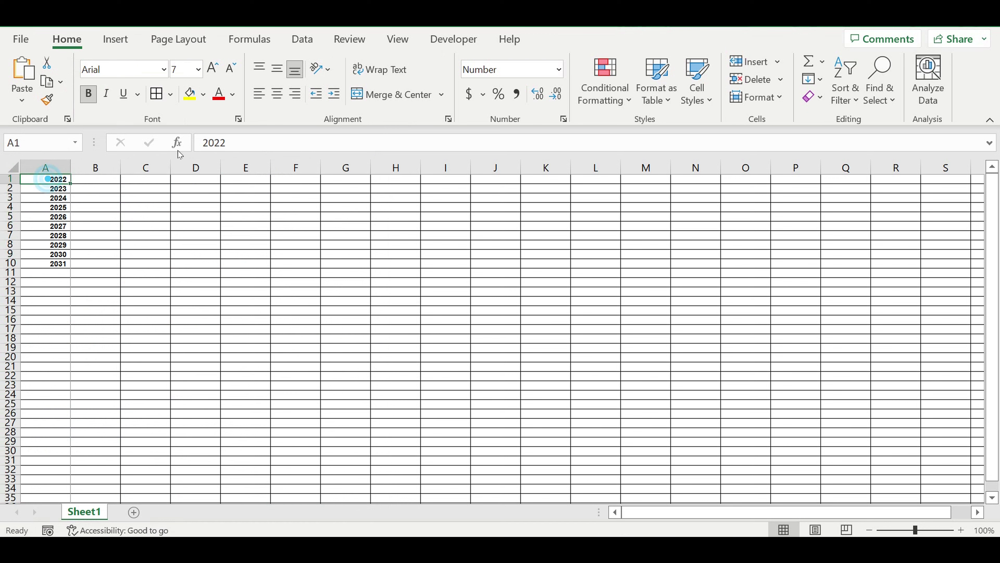
{"action": "left_click", "coordinate": [203, 94]}
{"action": "left_click", "coordinate": [271, 241]}
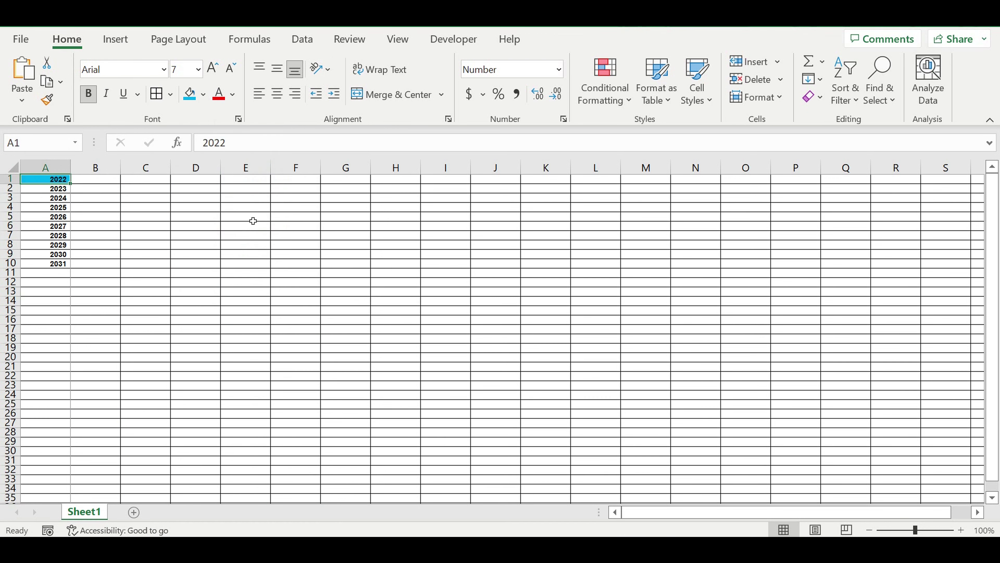
{"action": "left_click", "coordinate": [232, 95]}
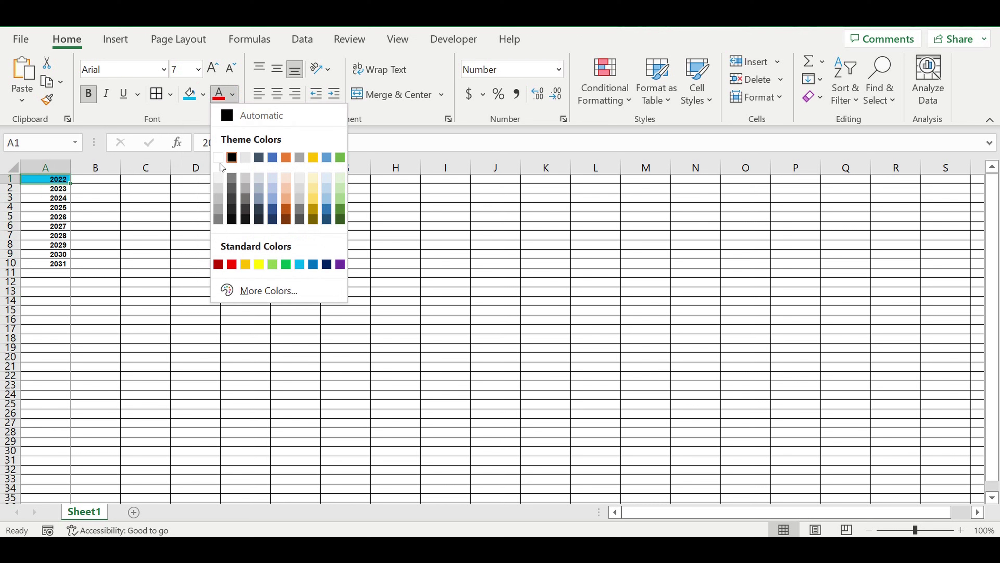
{"action": "left_click", "coordinate": [219, 159]}
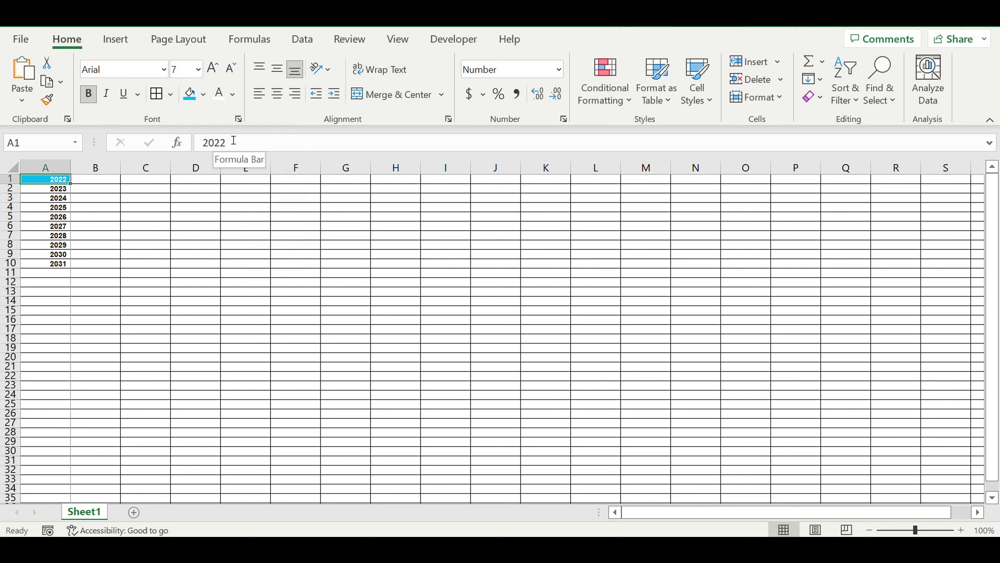
{"action": "left_click", "coordinate": [147, 263]}
- Review the =A1+1 style year formulas in A2, A4, A7 and A10
{"action": "left_click", "coordinate": [50, 180]}
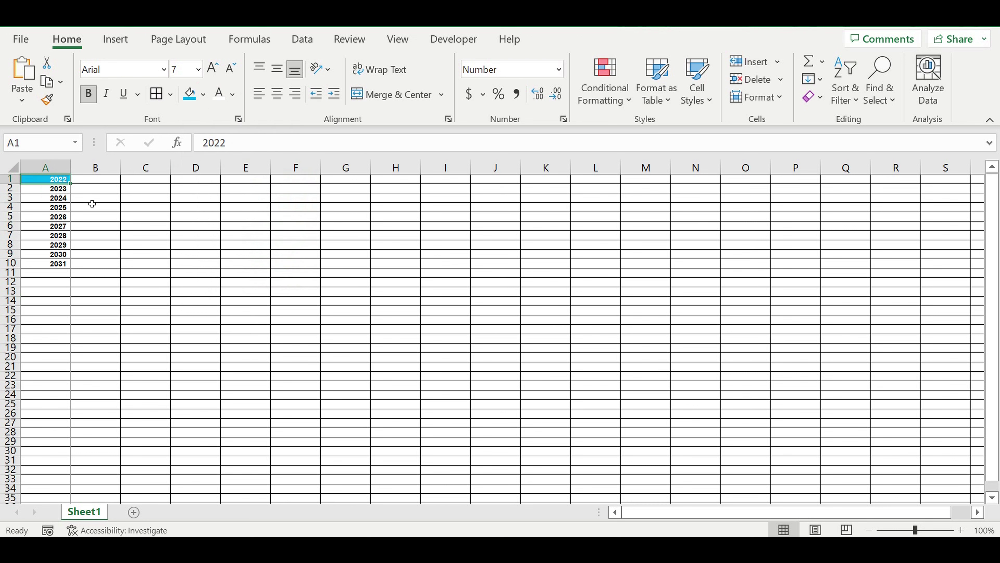
{"action": "left_click", "coordinate": [51, 191]}
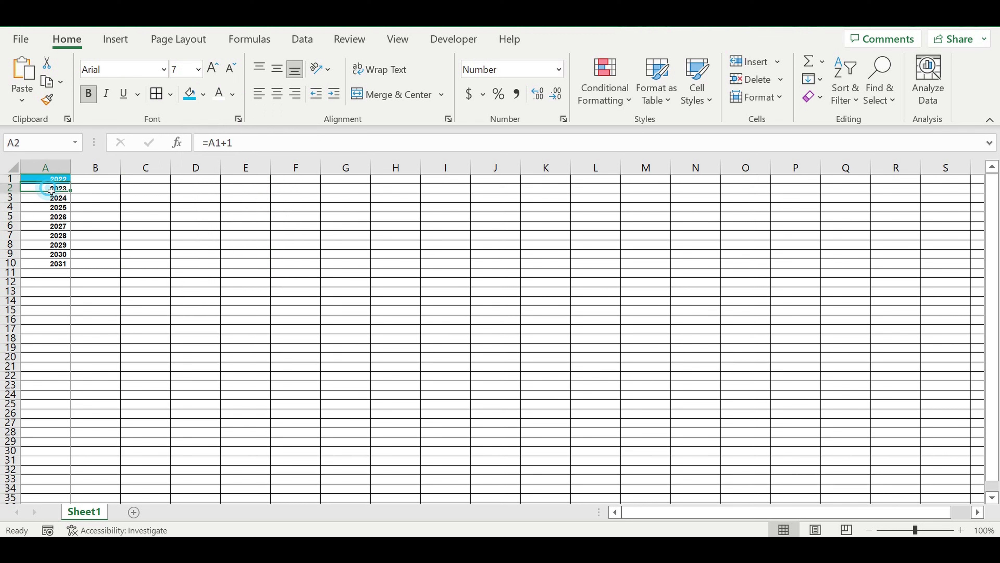
{"action": "left_click", "coordinate": [51, 207]}
{"action": "left_click", "coordinate": [46, 235]}
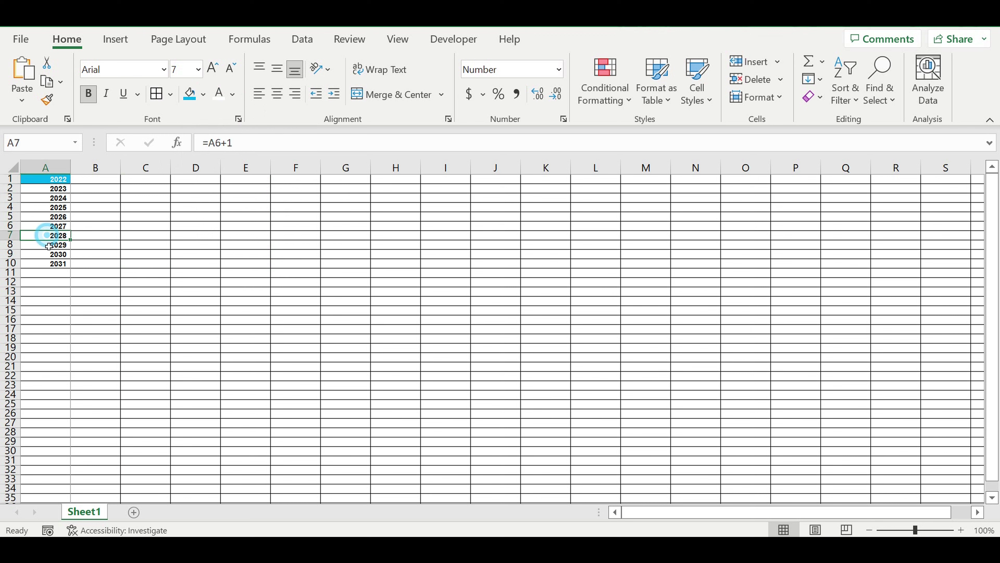
{"action": "left_click", "coordinate": [47, 263]}
{"action": "left_click", "coordinate": [50, 206]}
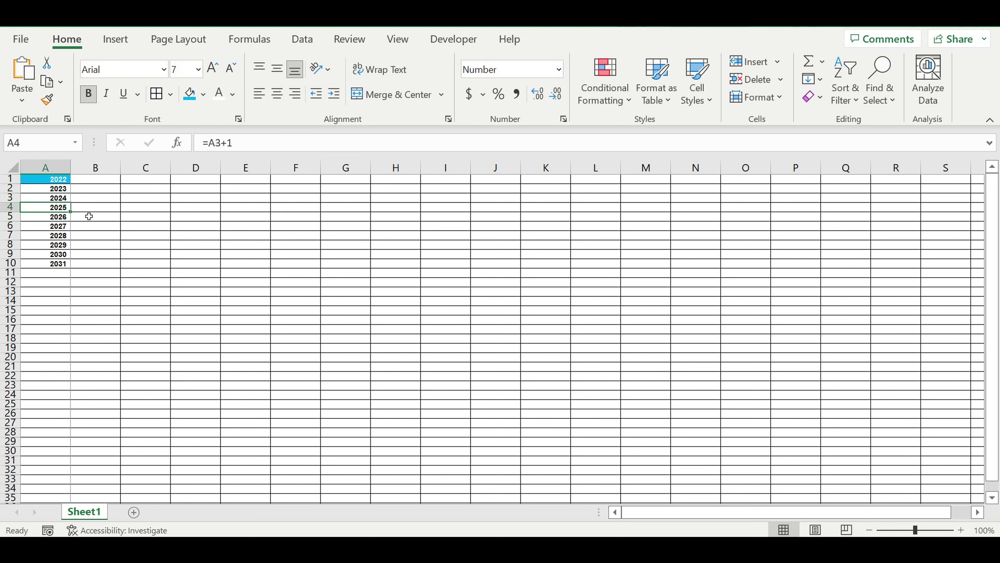
{"action": "left_click_drag", "start_coordinate": [207, 144], "coordinate": [276, 145]}
{"action": "key", "text": "Return"}
{"action": "left_click", "coordinate": [58, 180]}
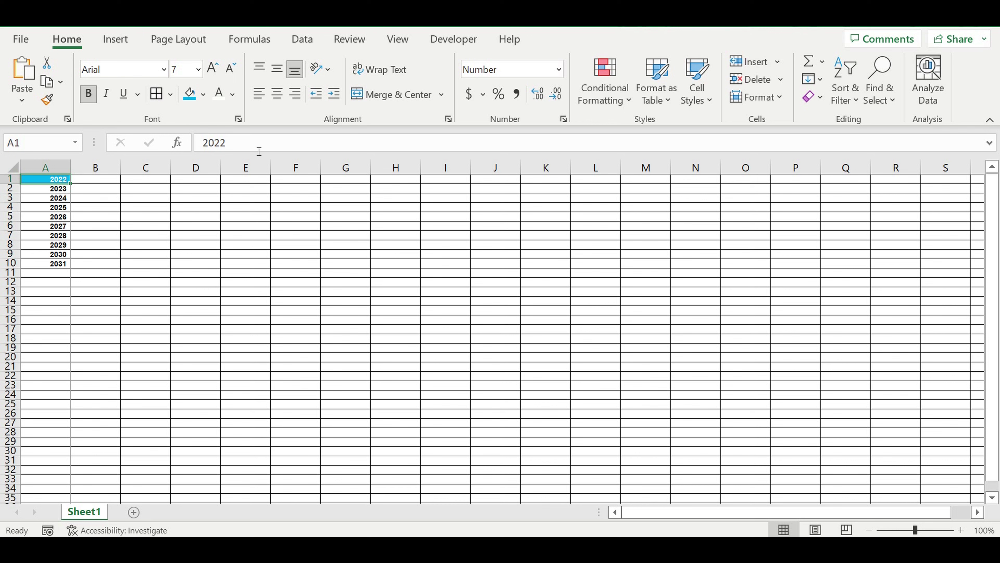
{"action": "double_click", "coordinate": [241, 143]}
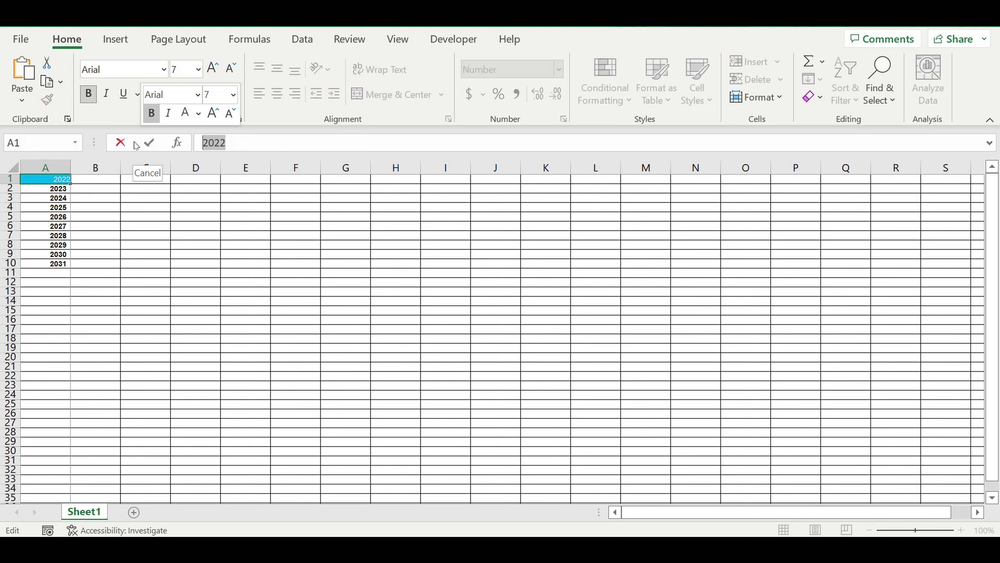
- Fill B1:B12 with the months January through December
{"action": "key", "text": "Return"}
{"action": "left_click", "coordinate": [110, 236]}
{"action": "left_click", "coordinate": [107, 184]}
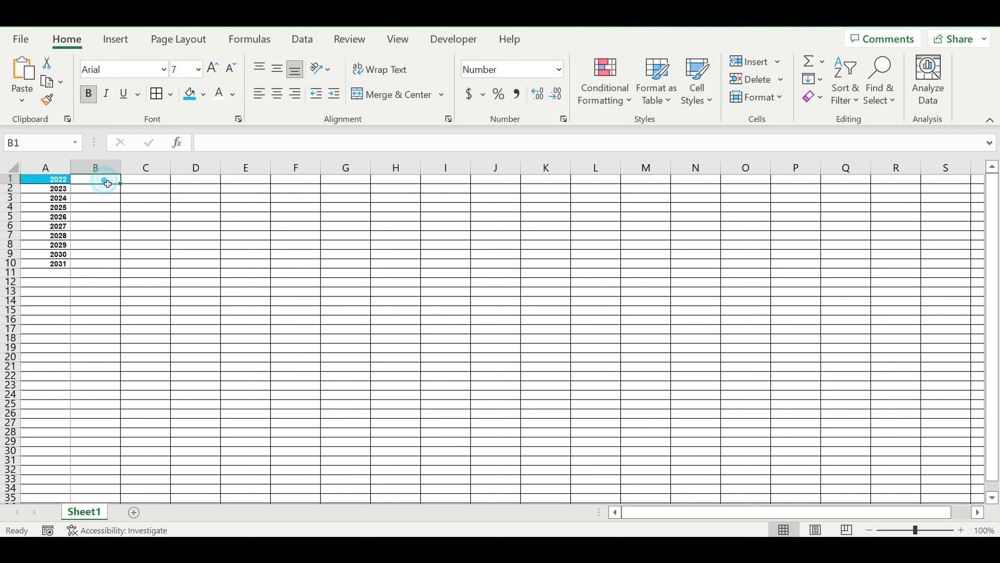
{"action": "type", "text": "January"}
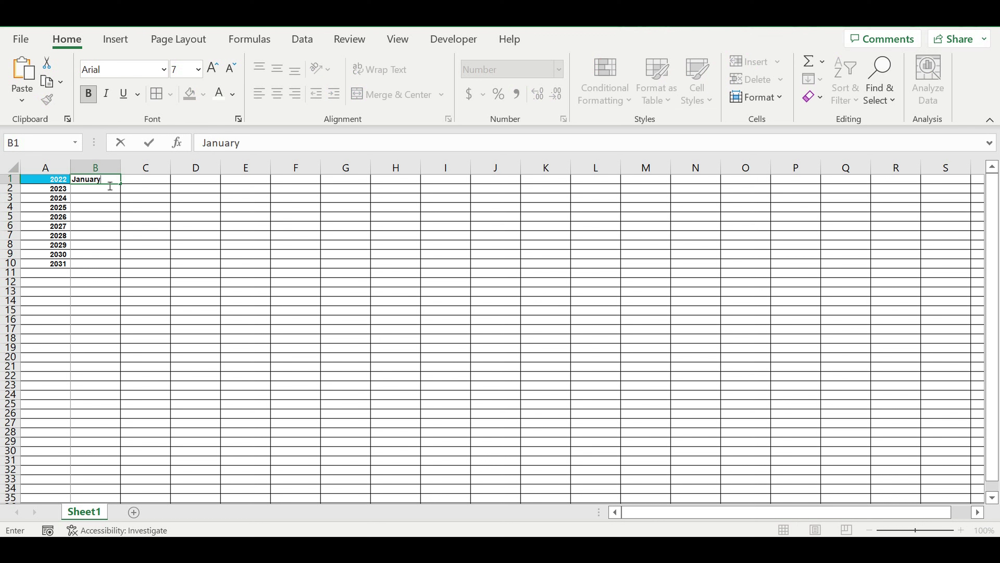
{"action": "key", "text": "Return"}
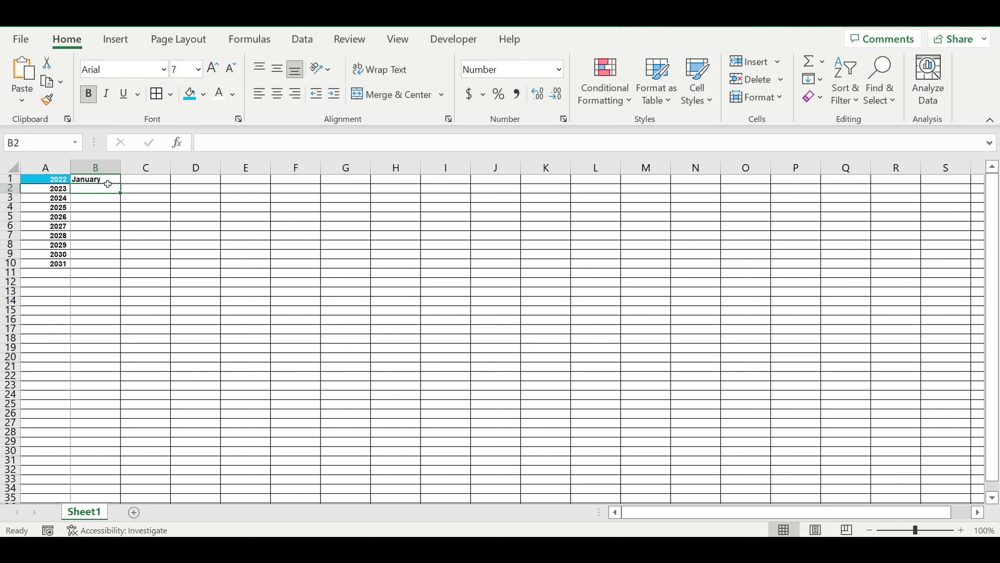
{"action": "left_click", "coordinate": [107, 182]}
{"action": "left_click_drag", "start_coordinate": [124, 188], "coordinate": [101, 287]}
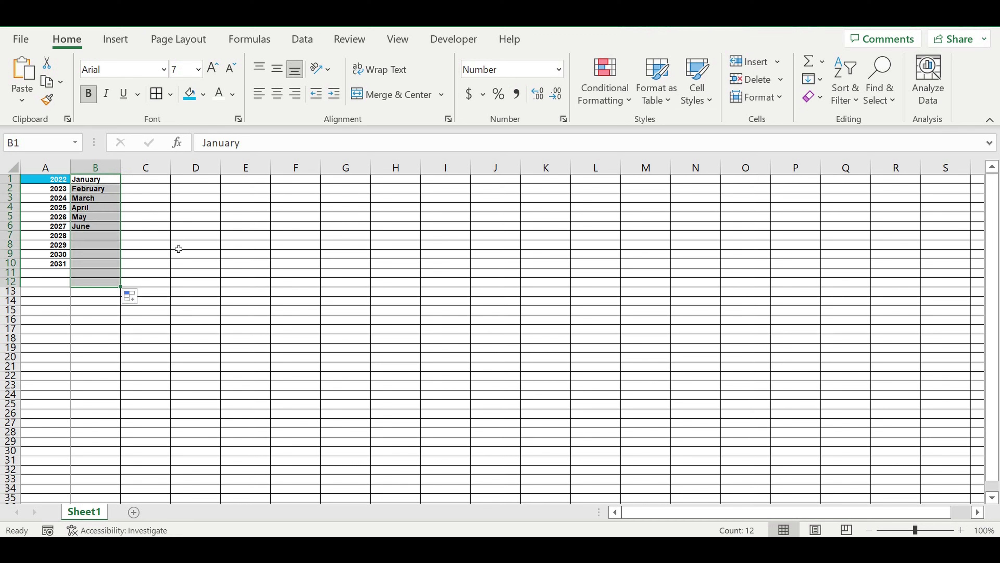
{"action": "left_click", "coordinate": [207, 256]}
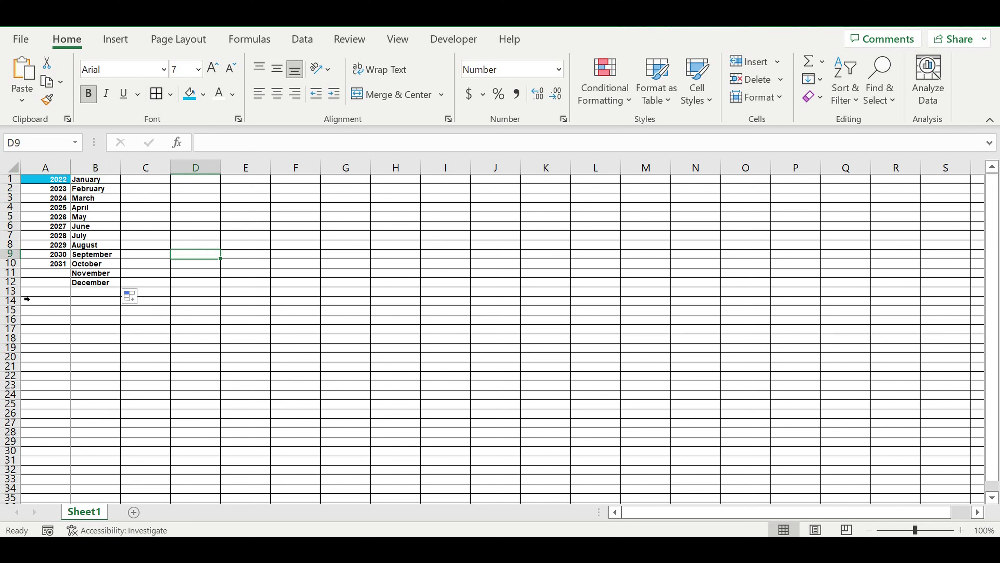
- Fill the whole of row 13 black
{"action": "left_click", "coordinate": [10, 291]}
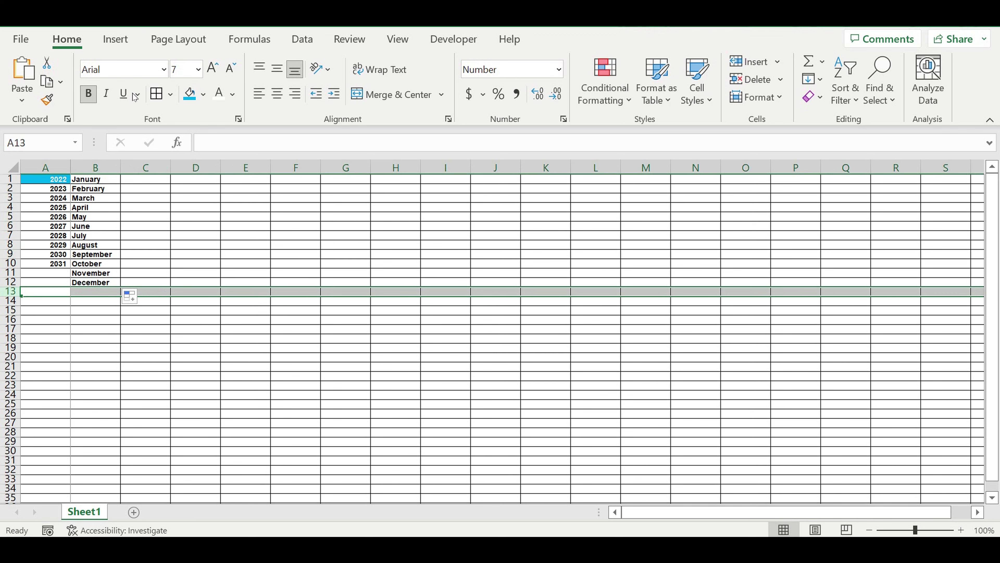
{"action": "left_click", "coordinate": [203, 94]}
{"action": "left_click", "coordinate": [203, 134]}
{"action": "left_click", "coordinate": [101, 330]}
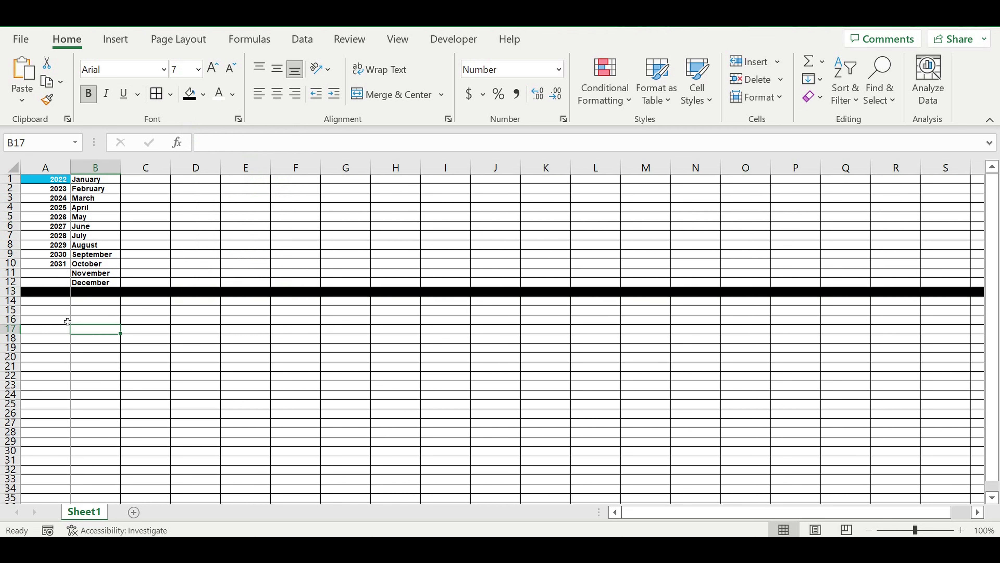
- Enter the label 'Release date' in A14
{"action": "left_click", "coordinate": [44, 302]}
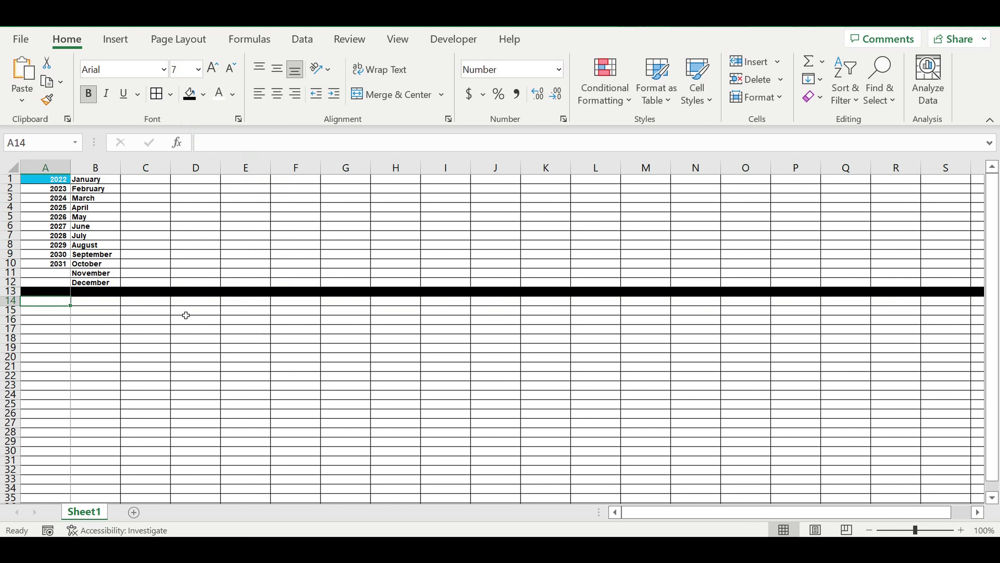
{"action": "type", "text": "R"}
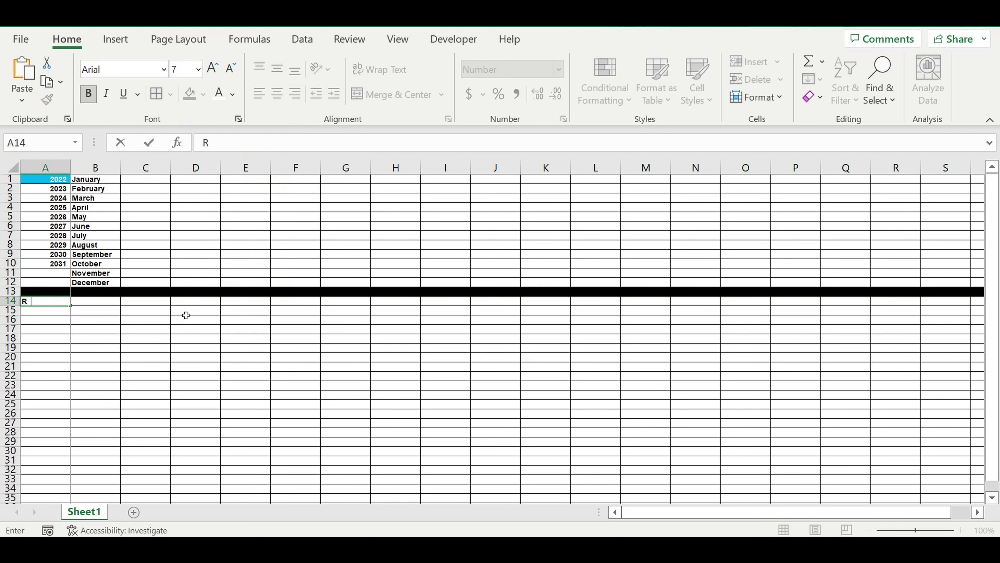
{"action": "type", "text": "elease date"}
{"action": "key", "text": "Return"}
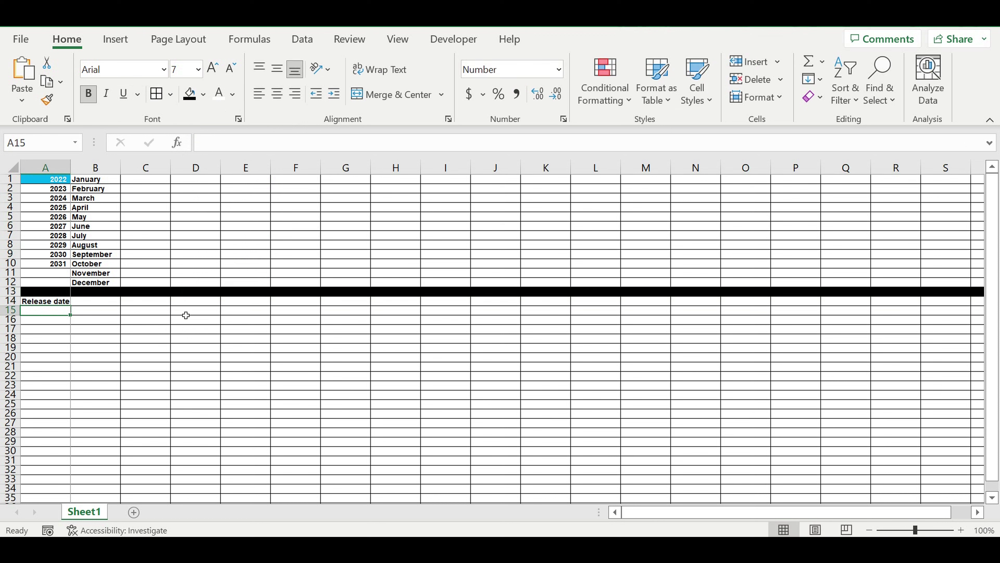
- Autofit column A, then enter 'Year' in A15 and 'Month' in A16
{"action": "double_click", "coordinate": [71, 169]}
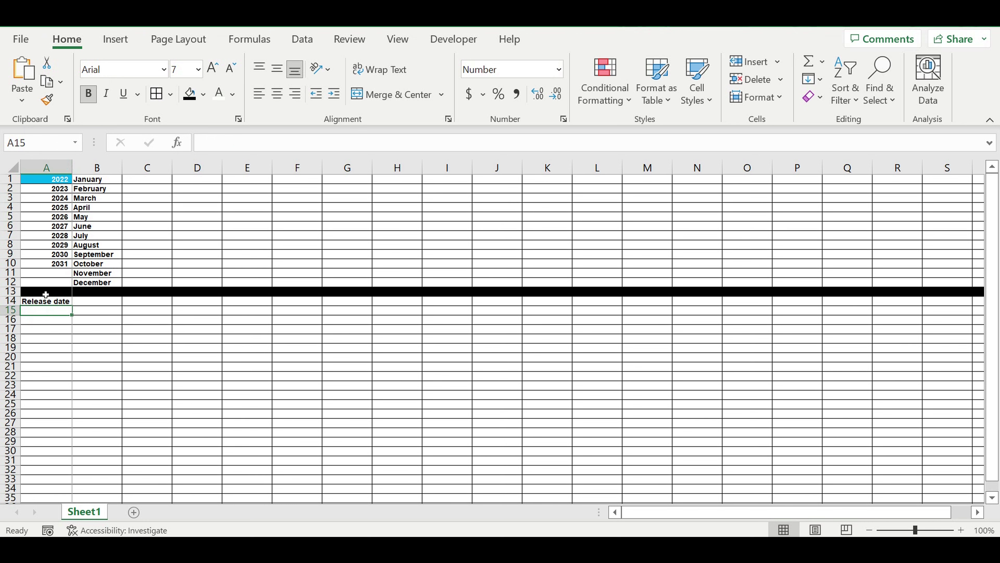
{"action": "type", "text": "Y"}
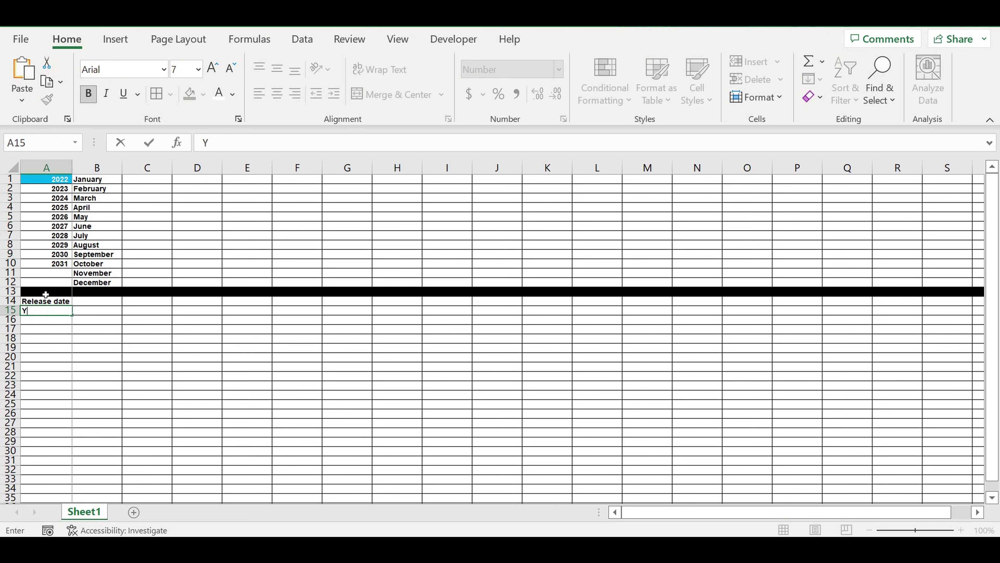
{"action": "type", "text": "aer"}
{"action": "key", "text": "BackSpace"}
{"action": "key", "text": "BackSpace"}
{"action": "type", "text": "ea"}
{"action": "key", "text": "Return"}
{"action": "type", "text": "month"}
{"action": "key", "text": "BackSpace"}
{"action": "key", "text": "BackSpace"}
{"action": "key", "text": "BackSpace"}
{"action": "key", "text": "BackSpace"}
{"action": "type", "text": "onth"}
{"action": "key", "text": "BackSpace"}
{"action": "key", "text": "BackSpace"}
{"action": "key", "text": "BackSpace"}
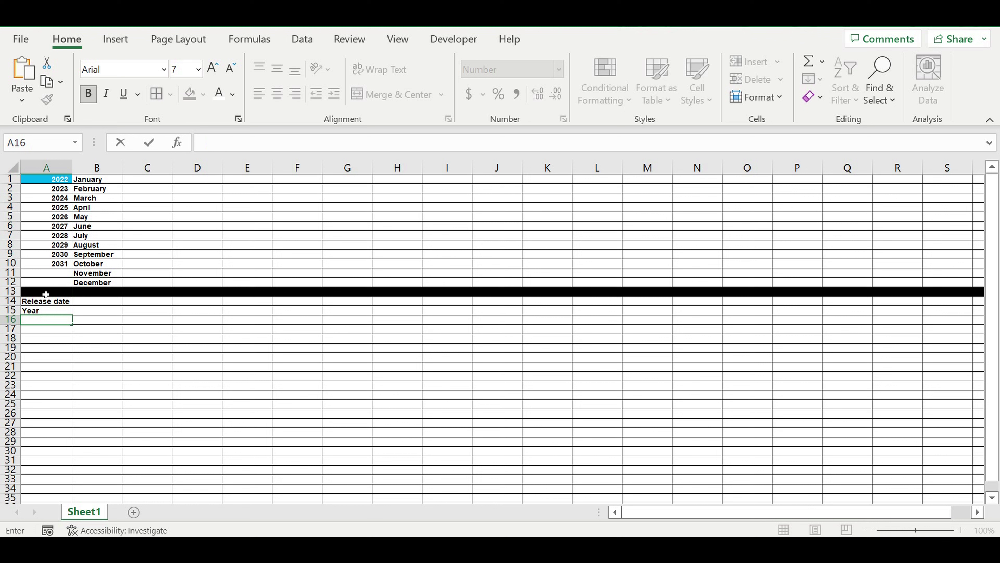
{"action": "type", "text": "th"}
{"action": "key", "text": "Return"}
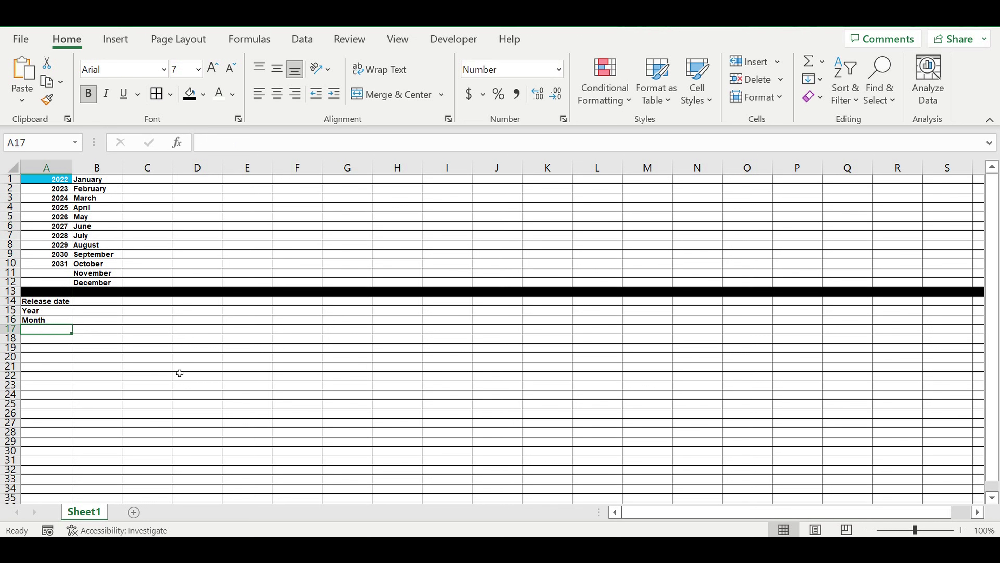
- Give A14 a purple fill with white 'Release date' text
{"action": "left_click", "coordinate": [168, 367]}
{"action": "left_click", "coordinate": [42, 299]}
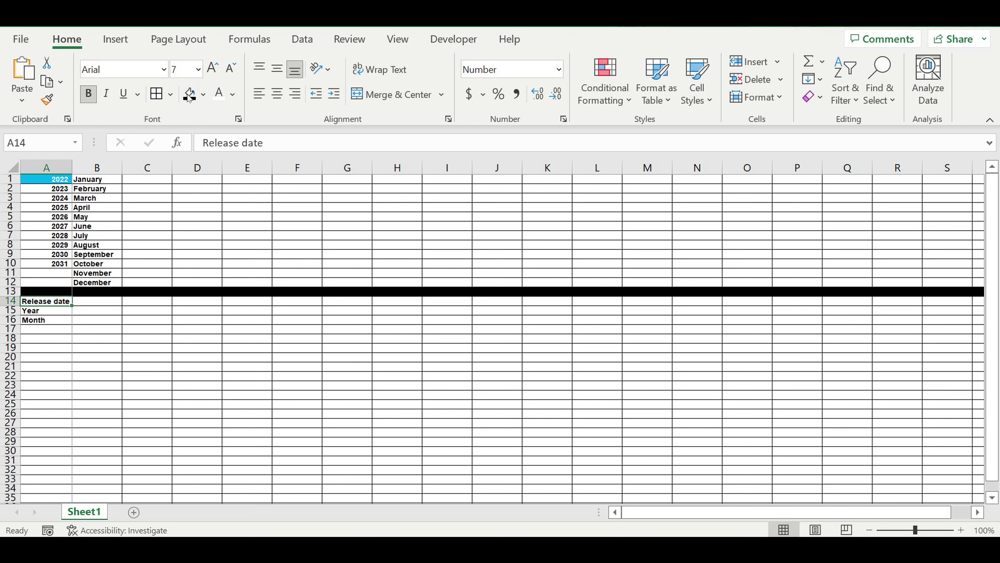
{"action": "left_click", "coordinate": [203, 95]}
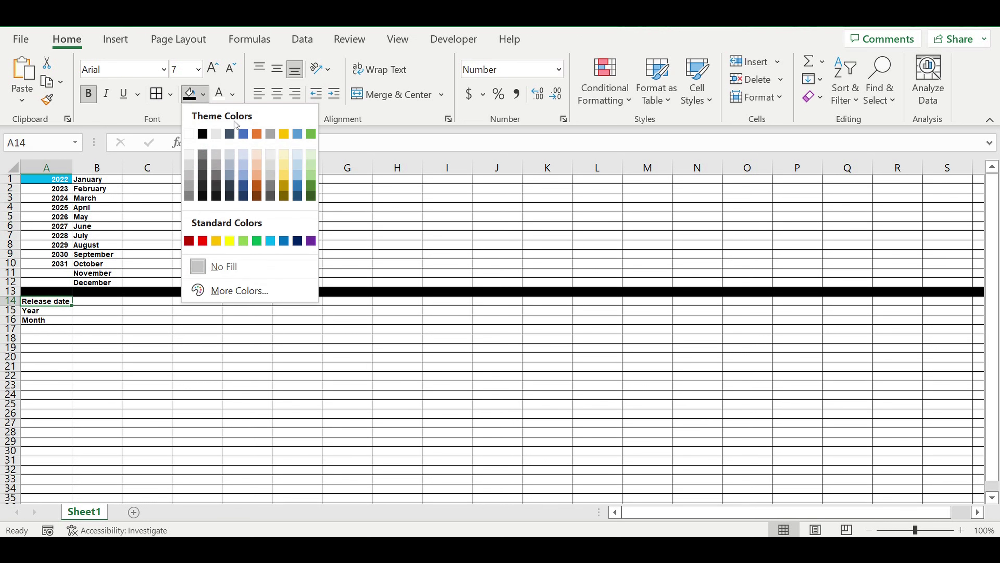
{"action": "left_click", "coordinate": [311, 240]}
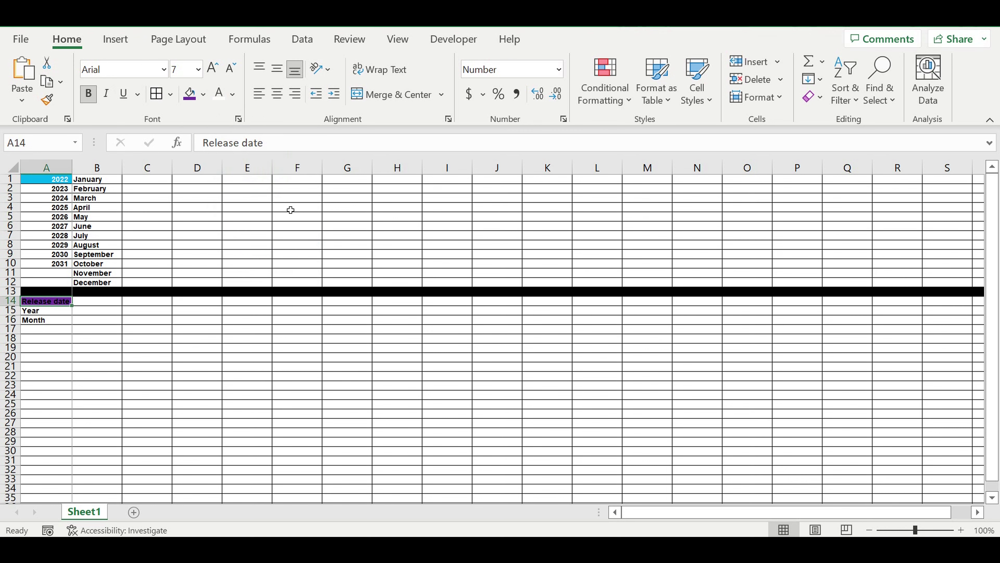
{"action": "left_click", "coordinate": [219, 93]}
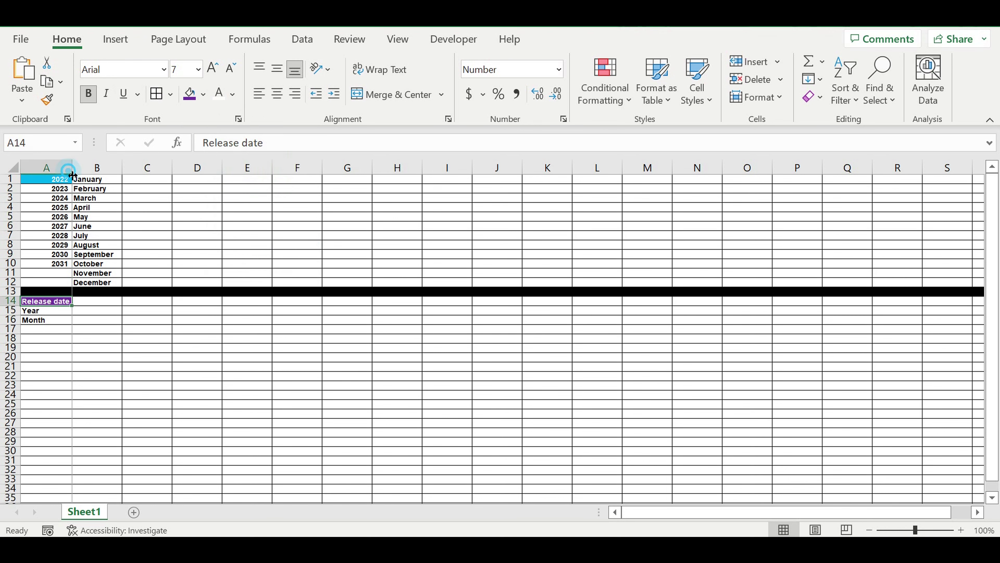
{"action": "left_click", "coordinate": [96, 338]}
{"action": "left_click", "coordinate": [96, 312]}
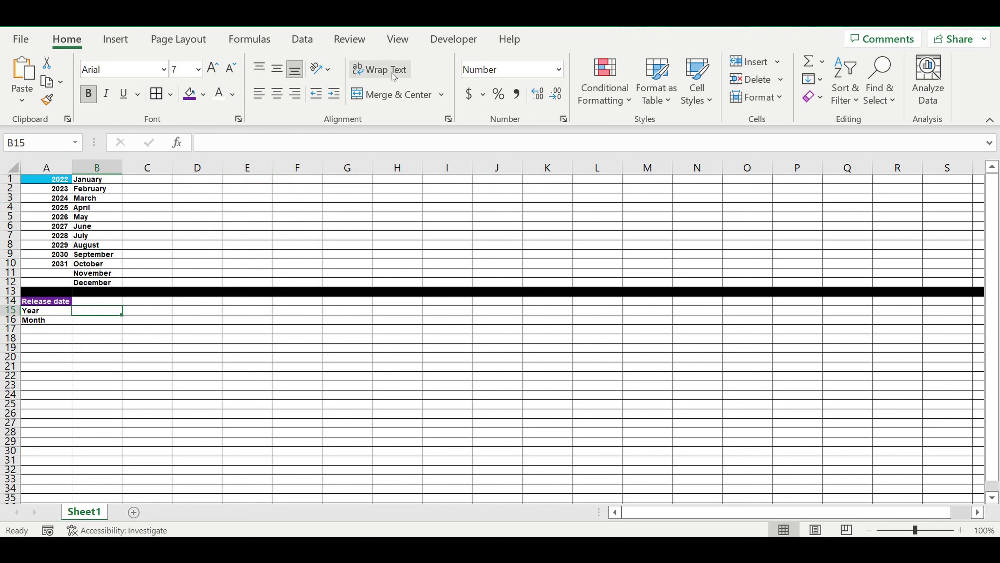
- Add List data validation to B15 with source =$A$1:$A$10
{"action": "left_click", "coordinate": [303, 40]}
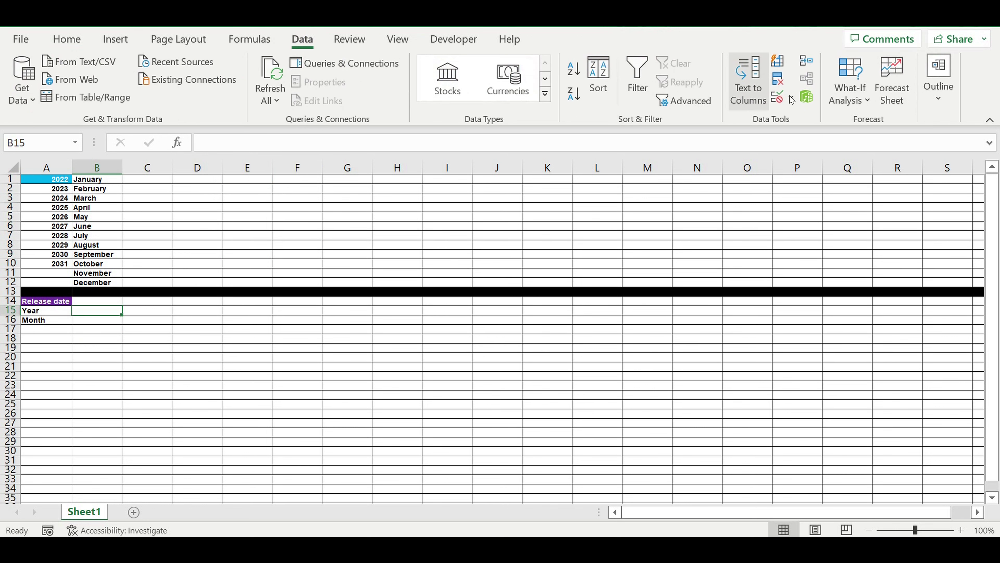
{"action": "left_click", "coordinate": [790, 97]}
{"action": "left_click", "coordinate": [795, 120]}
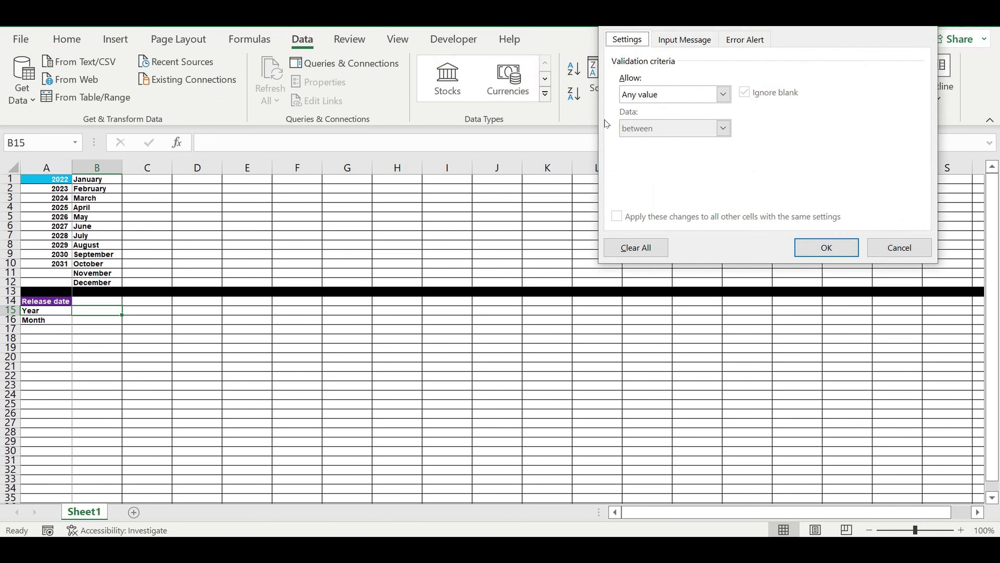
{"action": "left_click", "coordinate": [721, 94]}
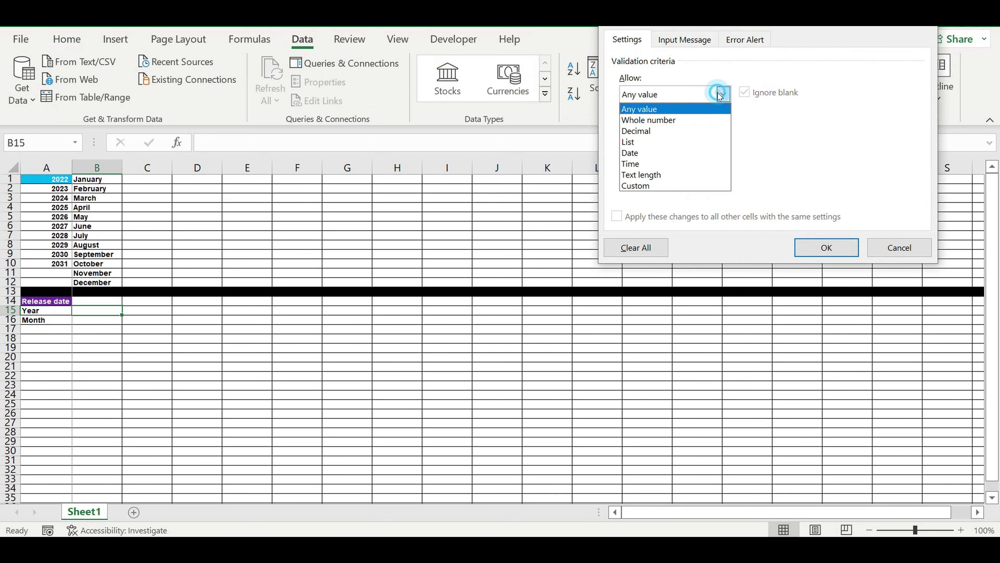
{"action": "left_click", "coordinate": [638, 142]}
{"action": "left_click", "coordinate": [828, 161]}
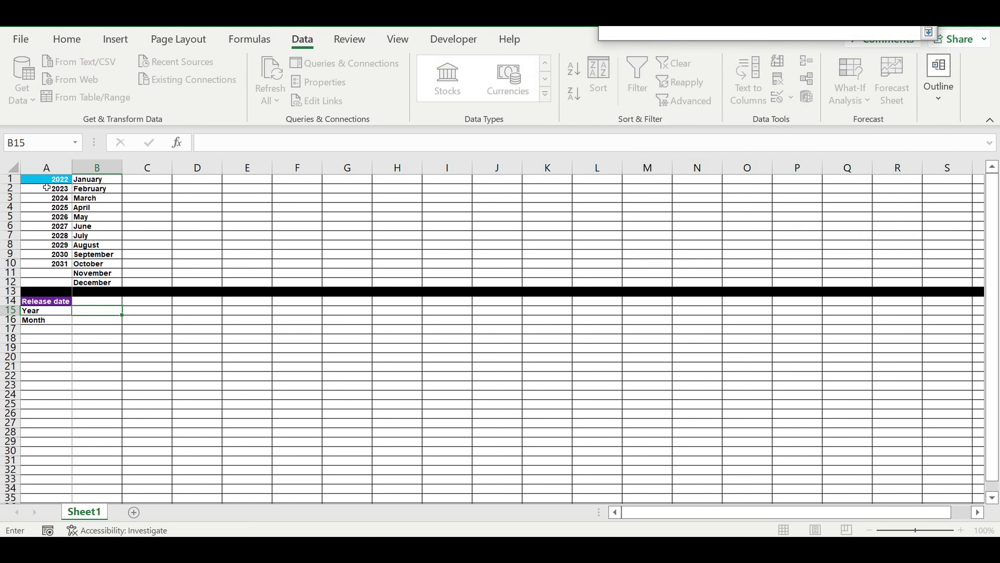
{"action": "left_click_drag", "start_coordinate": [46, 182], "coordinate": [59, 260]}
{"action": "key", "text": "Return"}
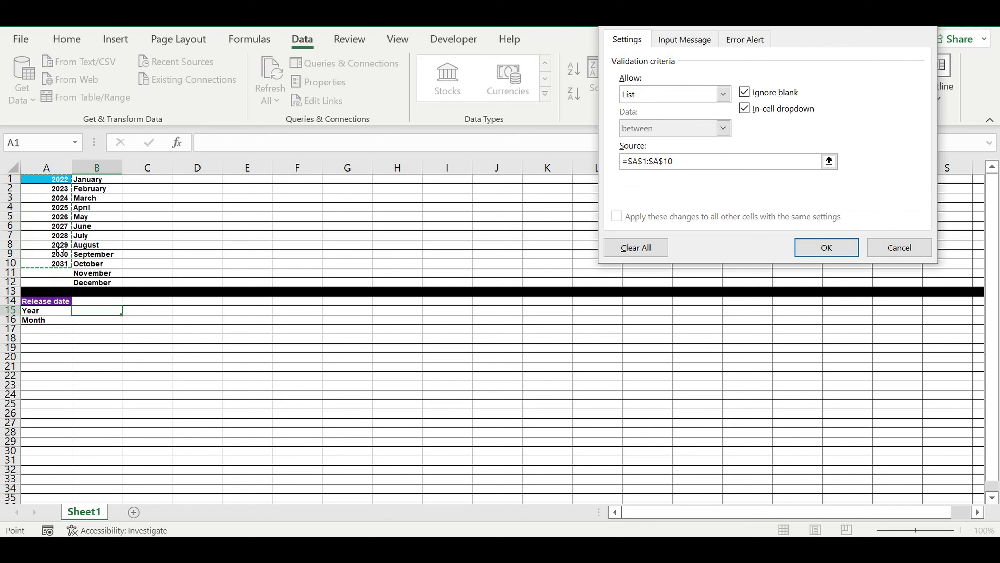
{"action": "key", "text": "Return"}
- Choose 2022 from B15's year dropdown
{"action": "left_click", "coordinate": [127, 311]}
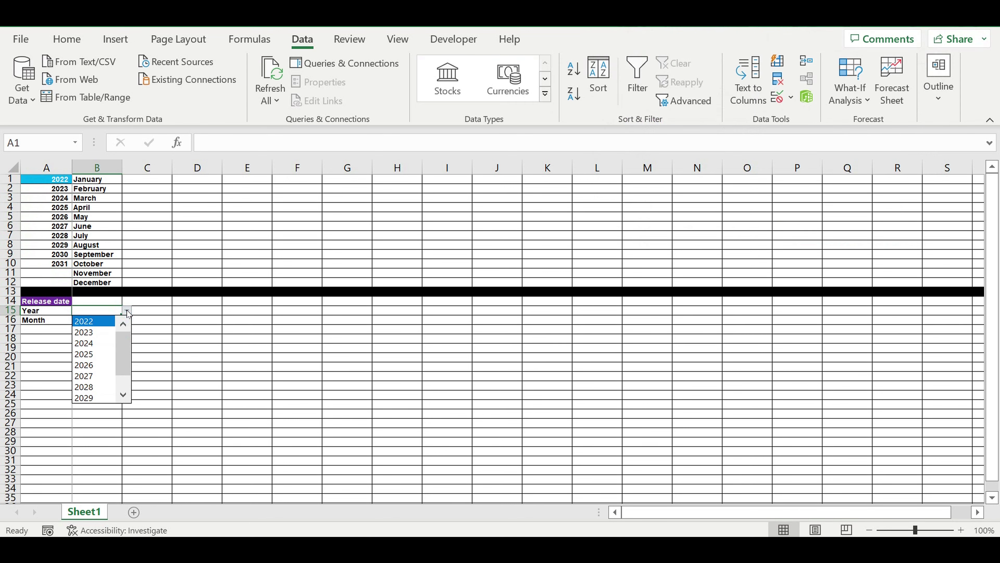
{"action": "left_click", "coordinate": [98, 325]}
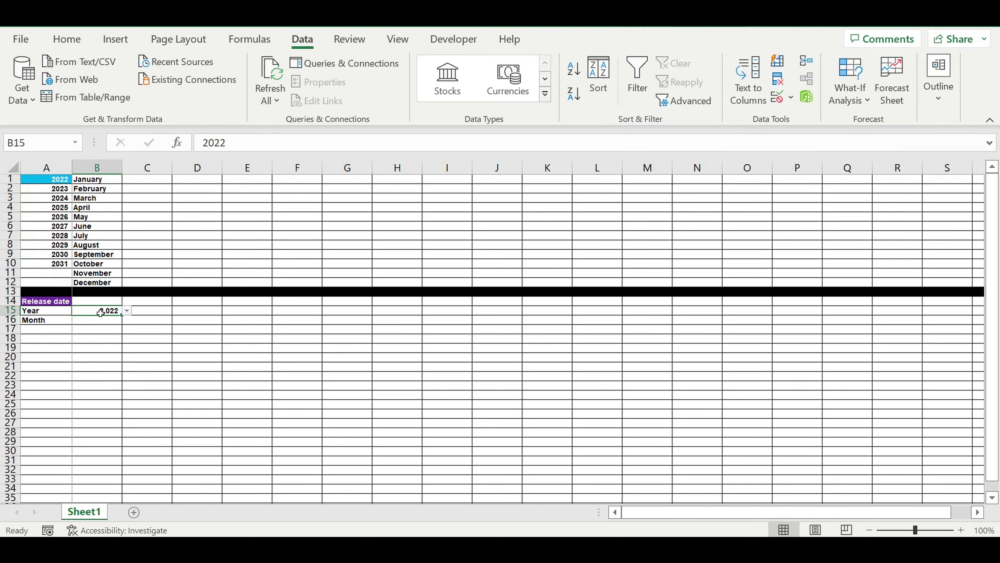
{"action": "right_click", "coordinate": [100, 313]}
- Remove the thousands separator from the 2022 release year in B15
{"action": "left_click", "coordinate": [132, 453]}
{"action": "left_click", "coordinate": [136, 263]}
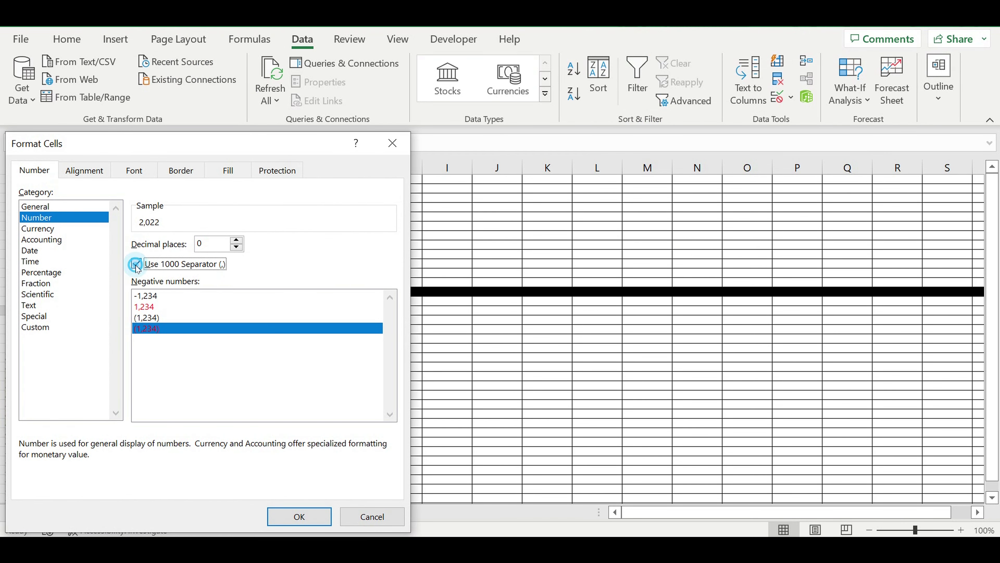
{"action": "left_click", "coordinate": [291, 517]}
{"action": "left_click", "coordinate": [129, 340]}
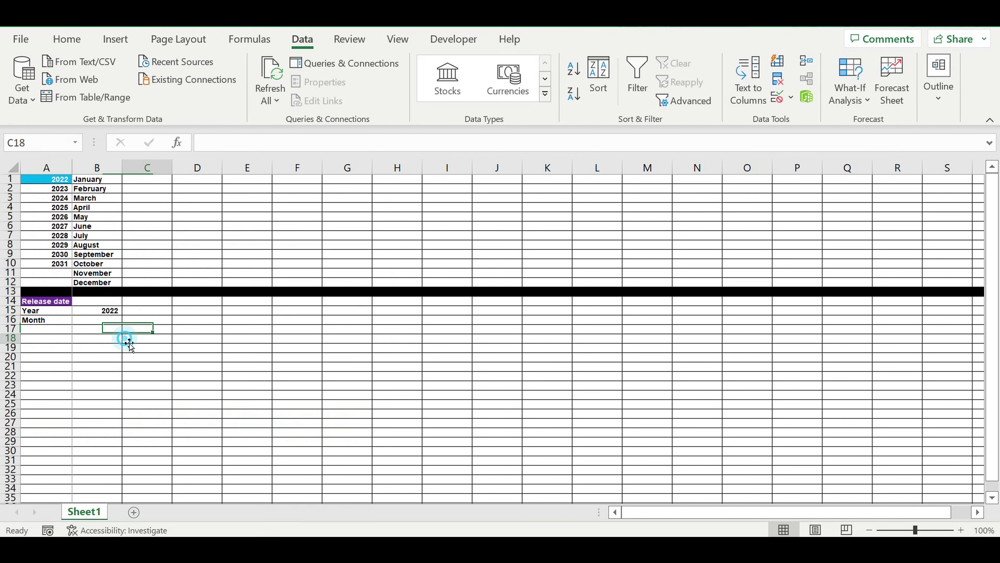
- Make B15 white text on light blue, and fill B16 light blue too
{"action": "left_click", "coordinate": [102, 312]}
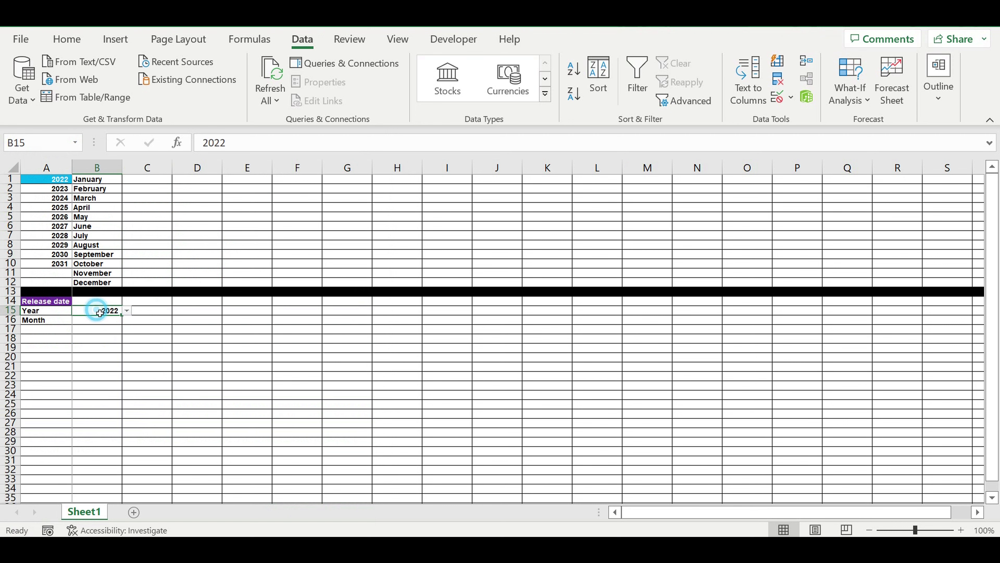
{"action": "left_click", "coordinate": [66, 39]}
{"action": "left_click", "coordinate": [216, 93]}
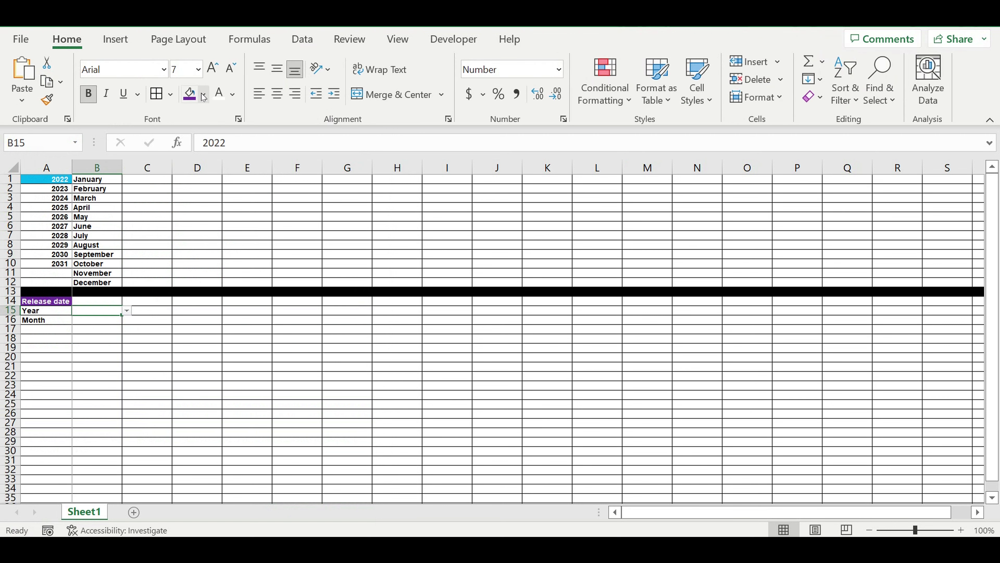
{"action": "left_click", "coordinate": [201, 94]}
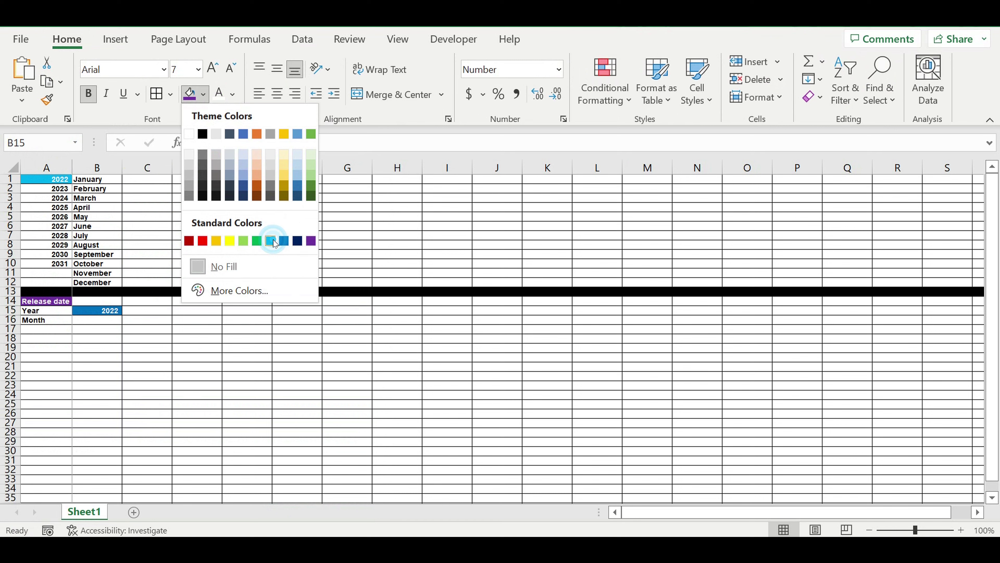
{"action": "left_click", "coordinate": [270, 240]}
{"action": "left_click", "coordinate": [54, 180]}
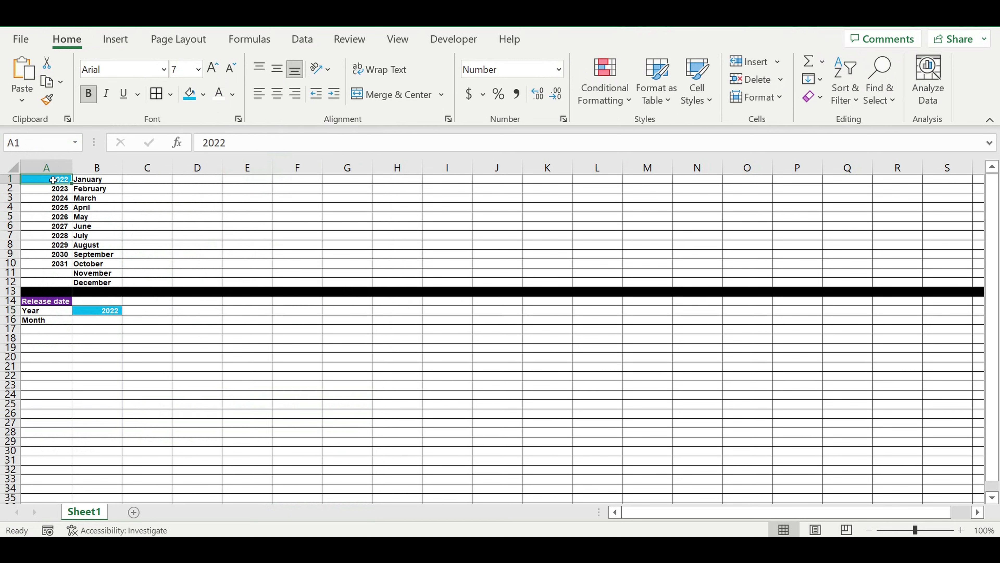
{"action": "left_click", "coordinate": [94, 312]}
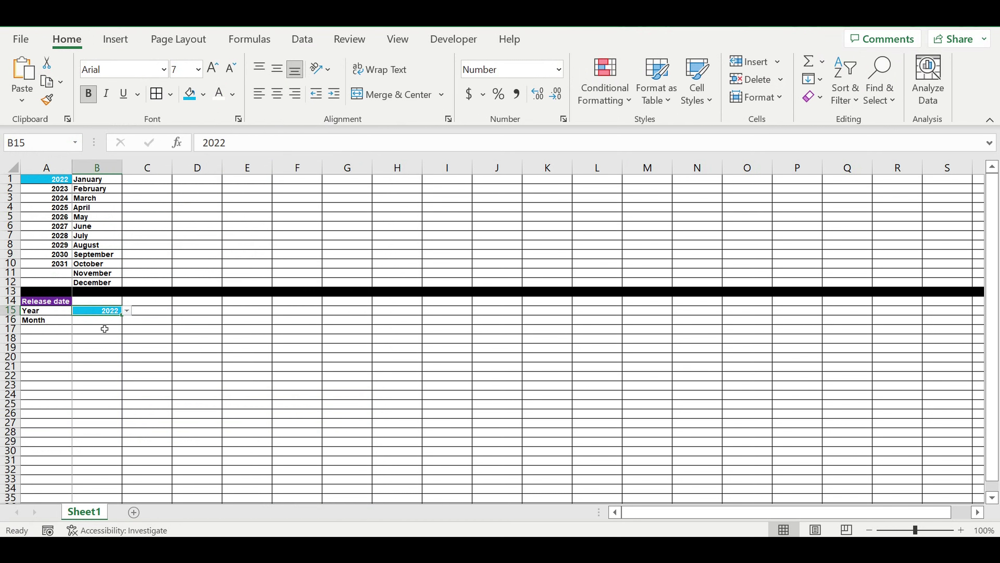
{"action": "left_click", "coordinate": [103, 319]}
{"action": "left_click", "coordinate": [188, 101]}
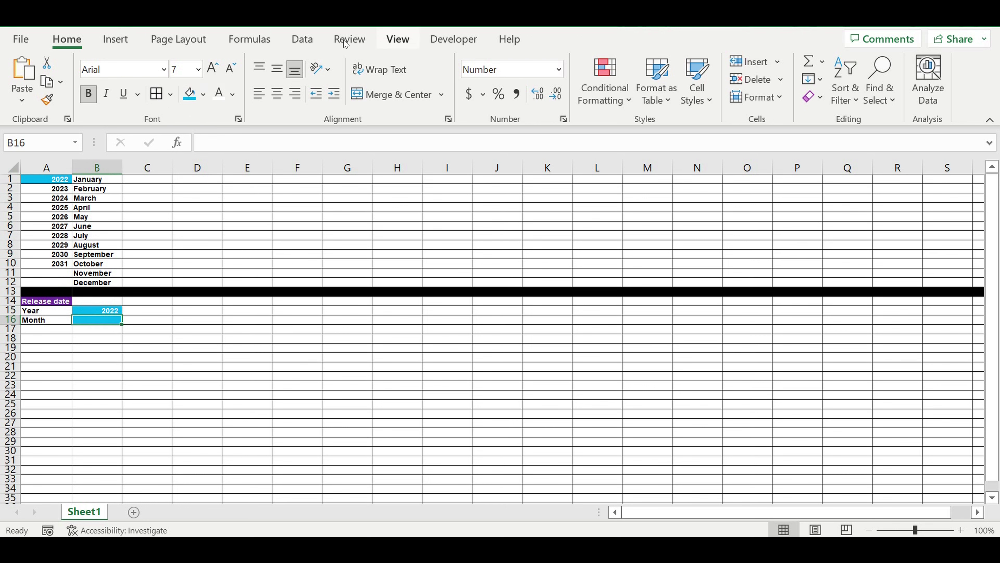
- Add List data validation to B16 with source =$B$1:$B$12 (the month names)
{"action": "left_click", "coordinate": [302, 39]}
{"action": "left_click", "coordinate": [791, 98]}
{"action": "left_click", "coordinate": [796, 124]}
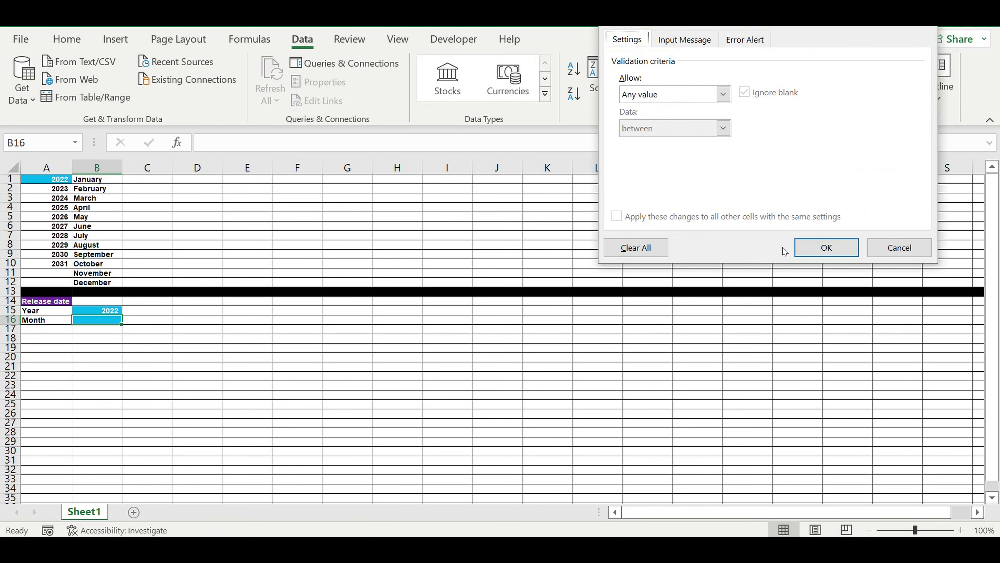
{"action": "left_click", "coordinate": [723, 93]}
{"action": "left_click", "coordinate": [655, 140]}
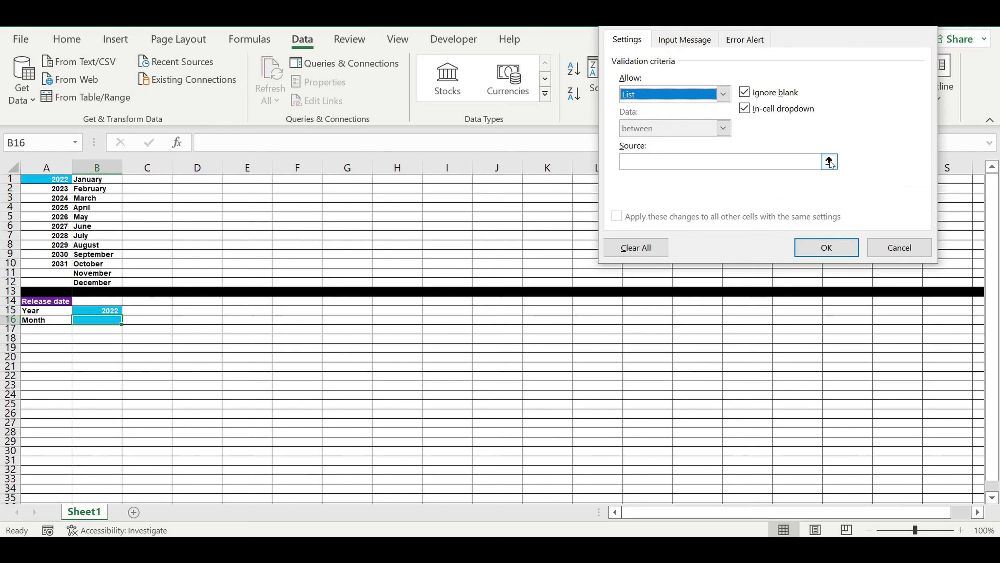
{"action": "left_click", "coordinate": [830, 162]}
{"action": "left_click_drag", "start_coordinate": [106, 179], "coordinate": [99, 288]}
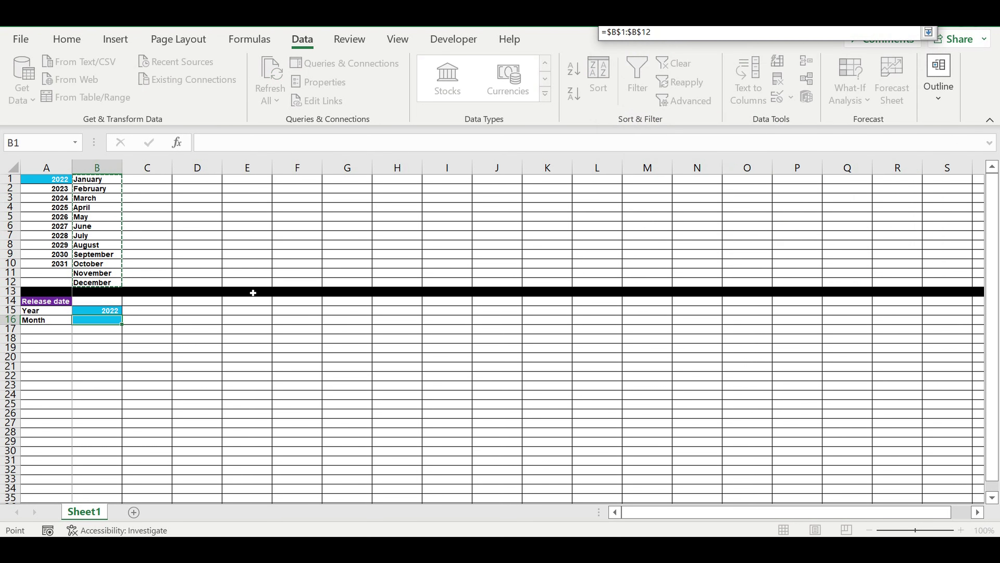
{"action": "key", "text": "Return"}
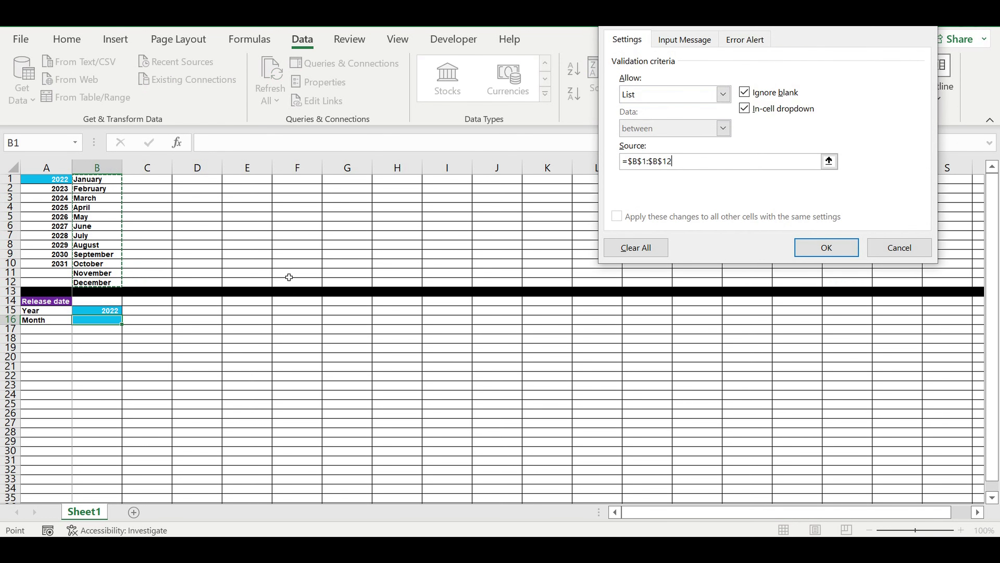
{"action": "key", "text": "Return"}
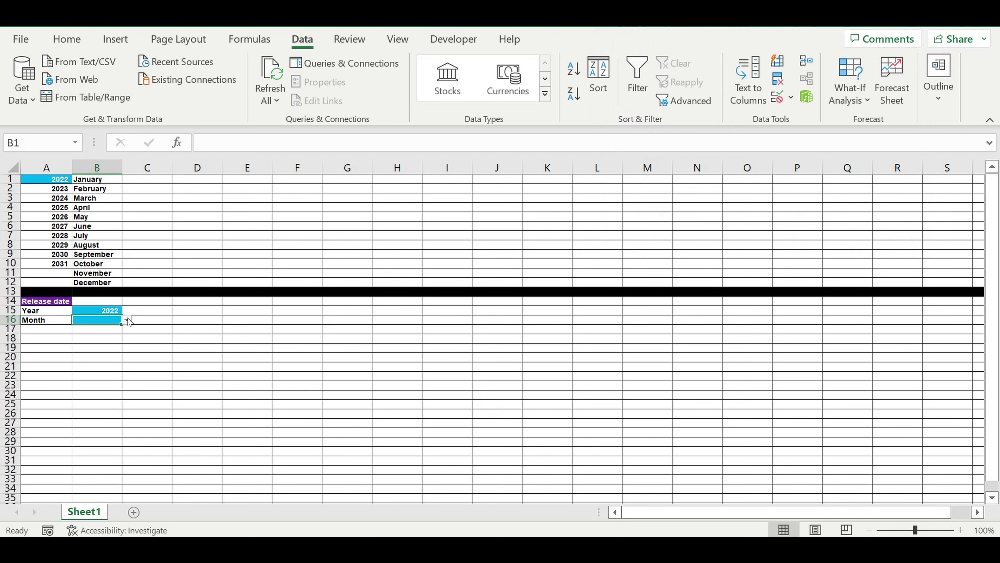
- Choose August from B16's dropdown and centre it
{"action": "left_click", "coordinate": [128, 319]}
{"action": "left_click", "coordinate": [100, 410]}
{"action": "left_click", "coordinate": [67, 39]}
{"action": "left_click", "coordinate": [277, 94]}
{"action": "left_click", "coordinate": [113, 311]}
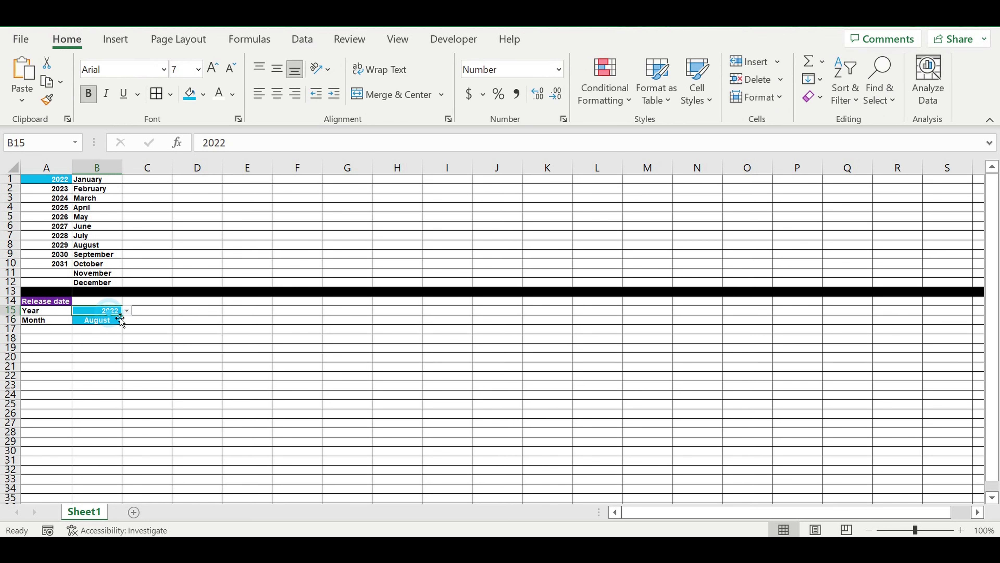
- Right-align August in B16 and fill row 17 black as a divider band
{"action": "left_click", "coordinate": [114, 320]}
{"action": "left_click", "coordinate": [294, 93]}
{"action": "left_click", "coordinate": [9, 329]}
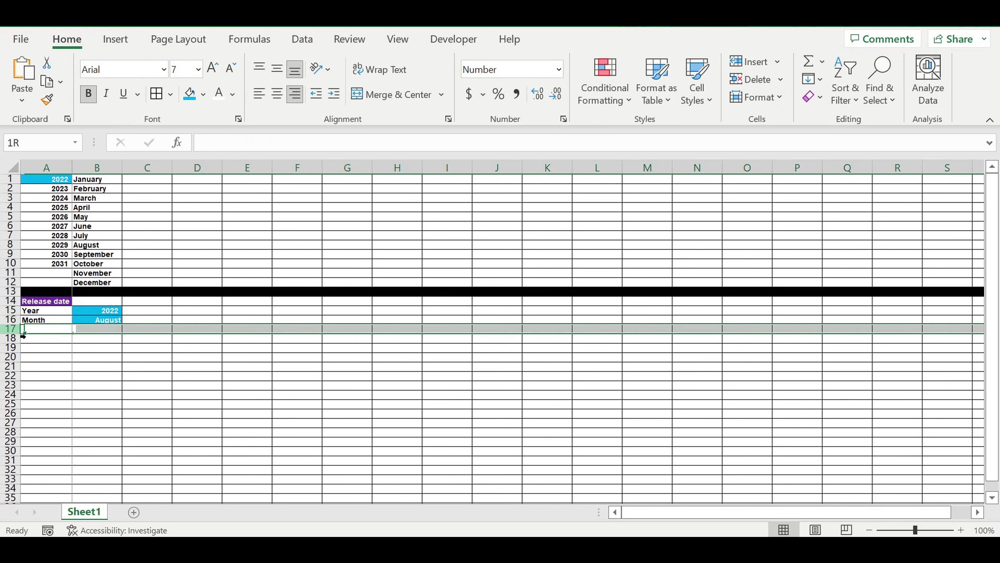
{"action": "left_click", "coordinate": [203, 94]}
{"action": "left_click", "coordinate": [202, 129]}
{"action": "left_click", "coordinate": [220, 376]}
- Enter the label 'Timeline' in A18
{"action": "left_click", "coordinate": [91, 341]}
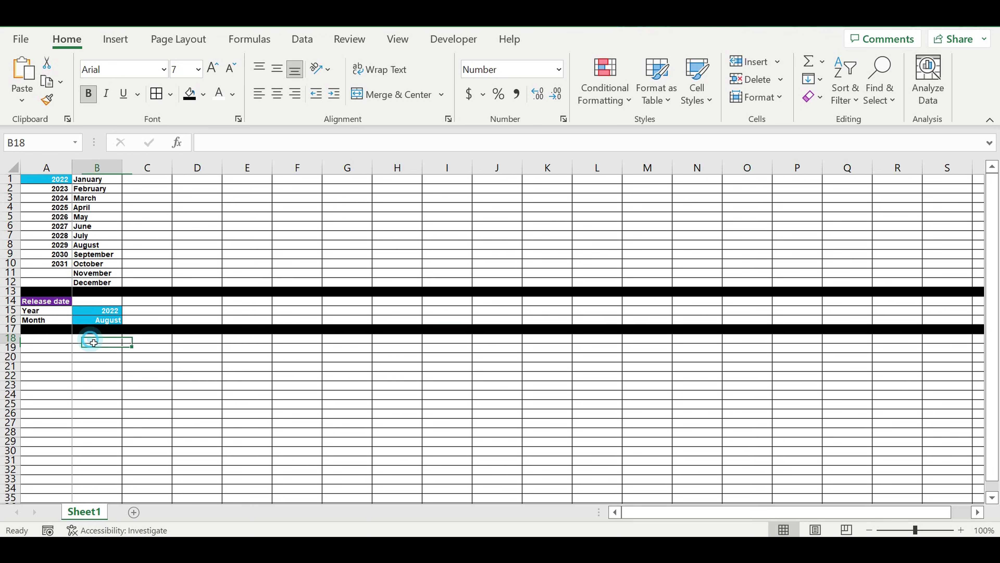
{"action": "left_click", "coordinate": [49, 339]}
{"action": "type", "text": "Timeline"}
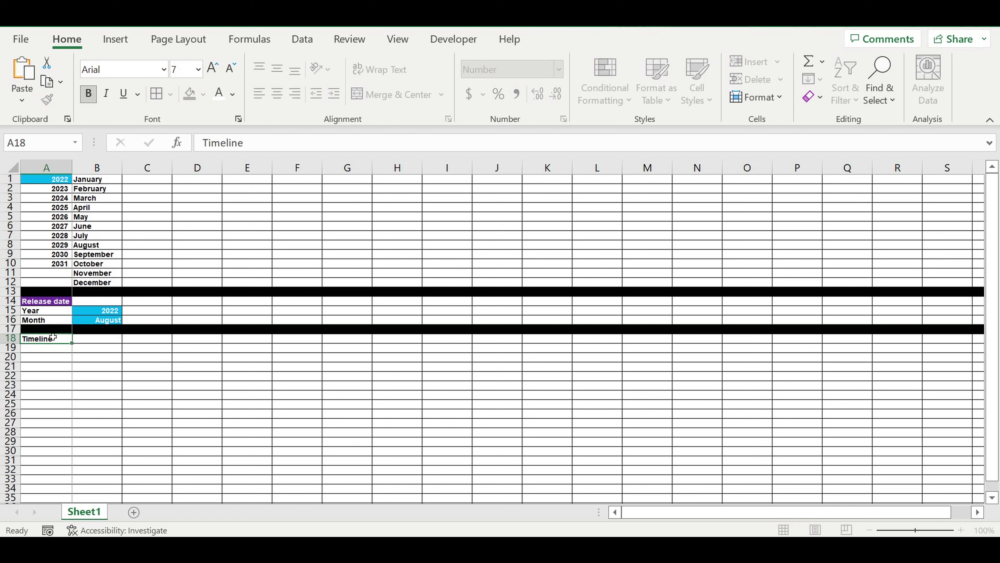
{"action": "key", "text": "Return"}
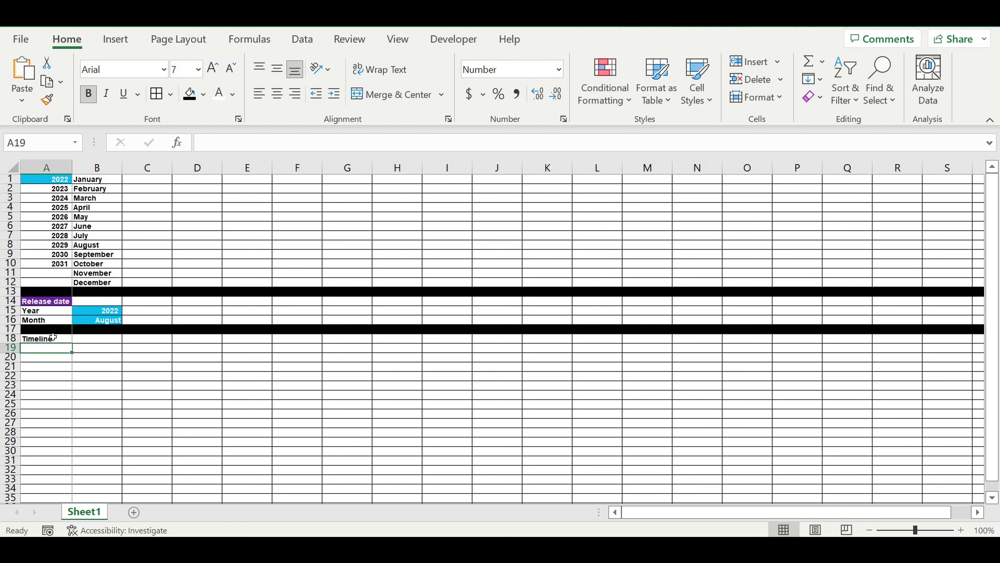
- Enter January in B19 and centre it
{"action": "left_click", "coordinate": [98, 349]}
{"action": "type", "text": "January"}
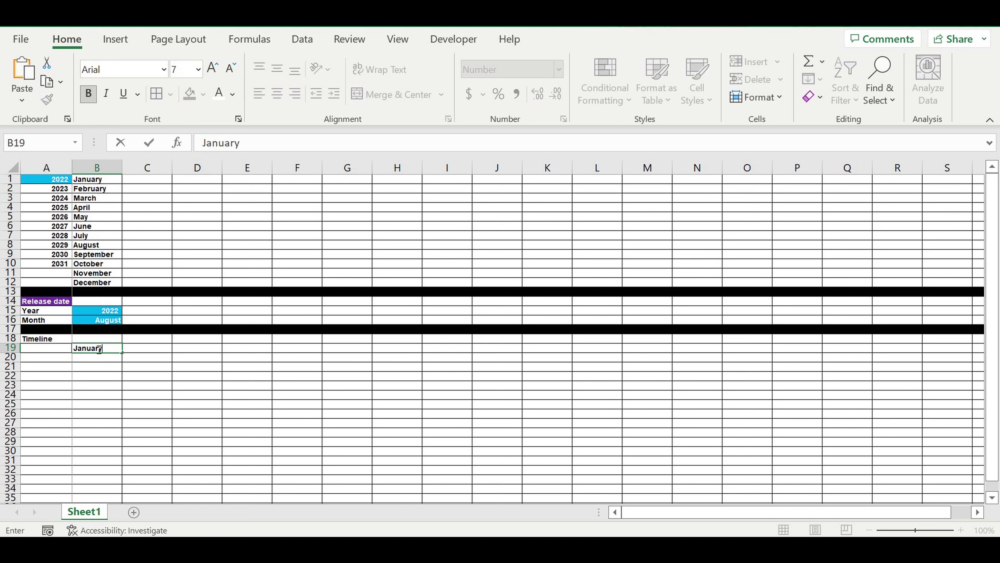
{"action": "key", "text": "Return"}
{"action": "left_click", "coordinate": [97, 347]}
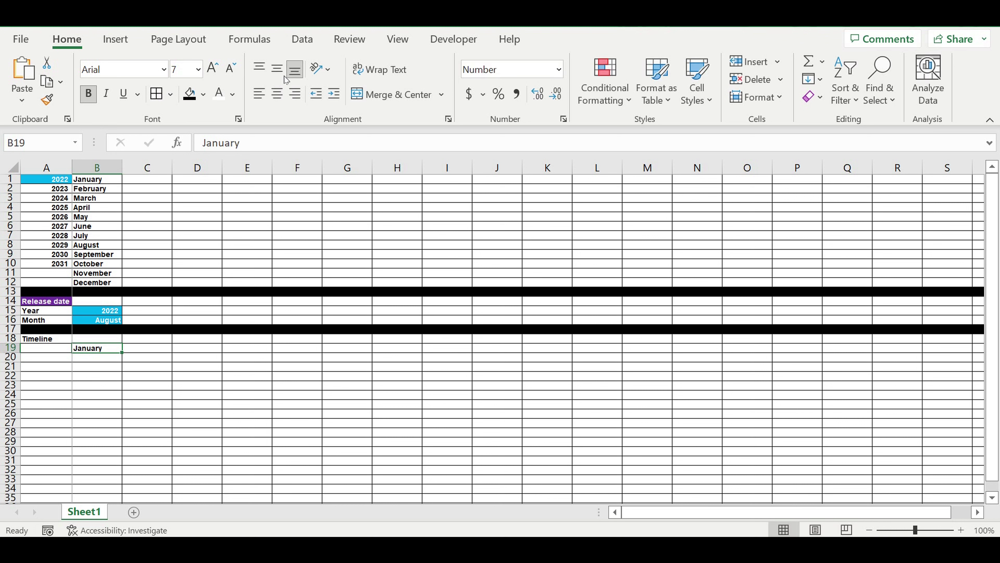
{"action": "left_click", "coordinate": [277, 94]}
- Fill the month series from B19 across 120 cells to DQ19
{"action": "left_click_drag", "start_coordinate": [128, 357], "coordinate": [923, 356]}
{"action": "left_click_drag", "start_coordinate": [924, 348], "coordinate": [923, 349]}
{"action": "left_click_drag", "start_coordinate": [997, 349], "coordinate": [257, 316]}
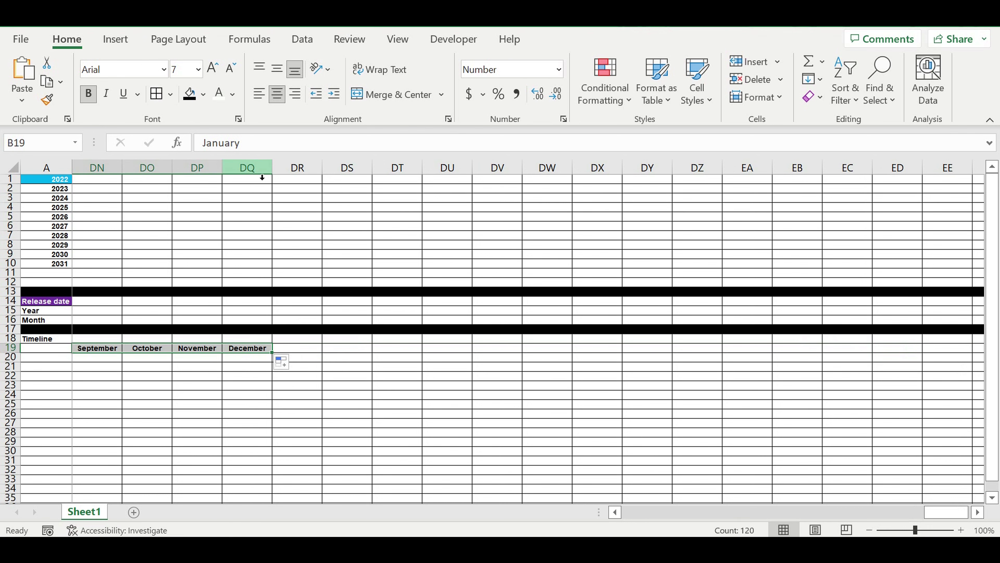
{"action": "left_click_drag", "start_coordinate": [810, 517], "coordinate": [235, 510]}
{"action": "left_click", "coordinate": [142, 394]}
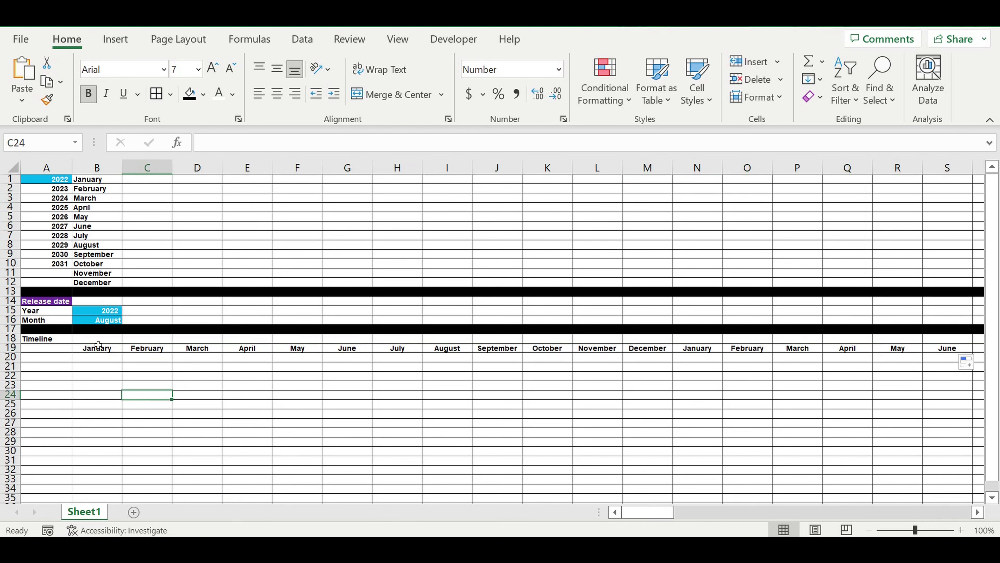
{"action": "left_click", "coordinate": [97, 340]}
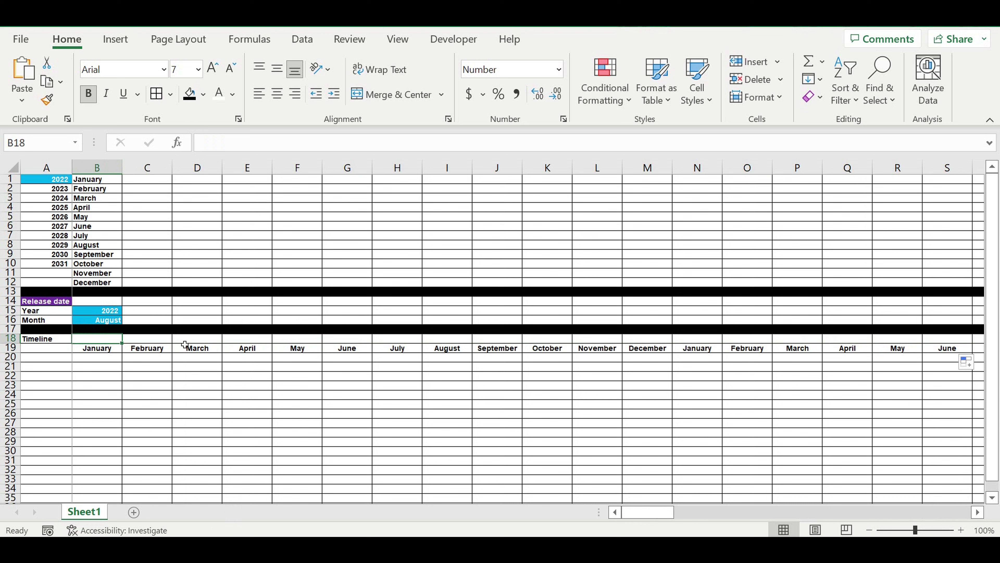
- Link B18 to the release year with the formula =B15
{"action": "type", "text": "="}
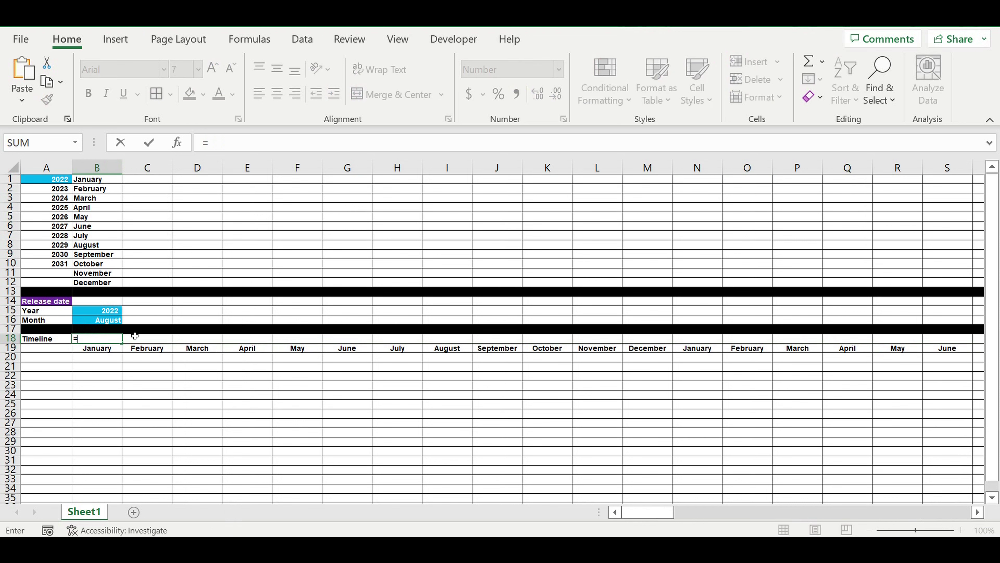
{"action": "left_click", "coordinate": [95, 313]}
{"action": "key", "text": "Return"}
{"action": "left_click", "coordinate": [97, 338]}
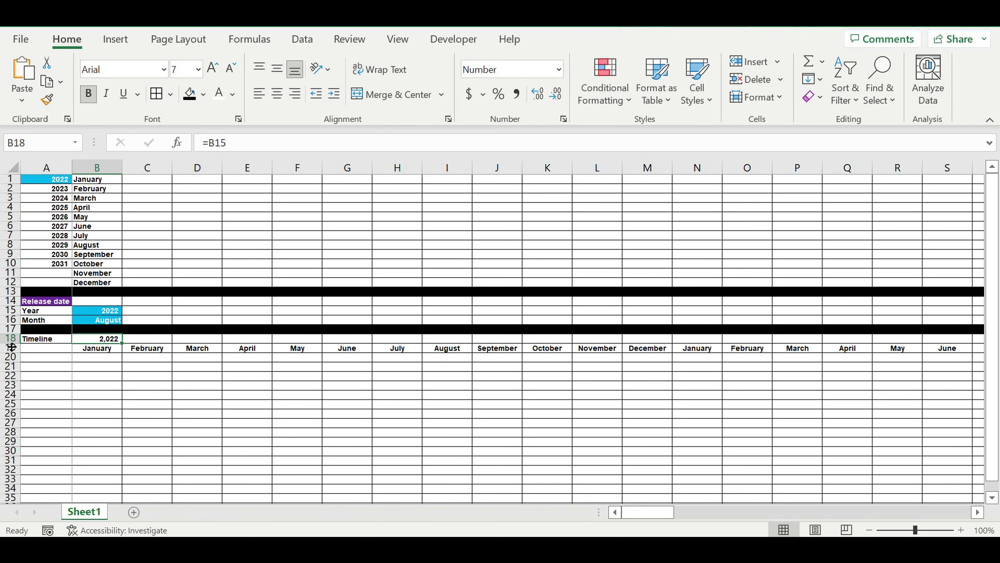
- Format row 18 as Number with 0 decimals and no 1000 separator
{"action": "left_click", "coordinate": [11, 338]}
{"action": "right_click", "coordinate": [11, 339]}
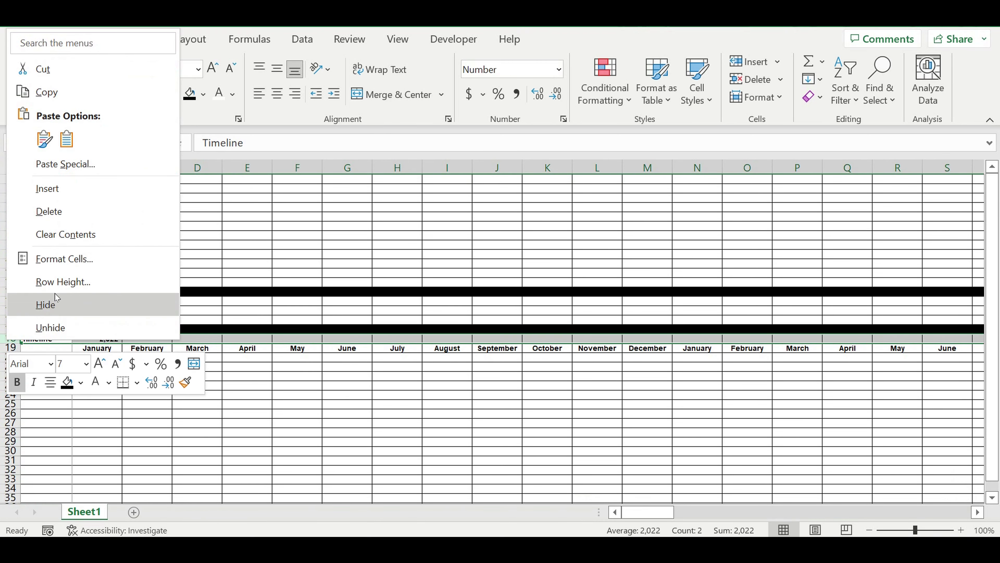
{"action": "left_click", "coordinate": [60, 260]}
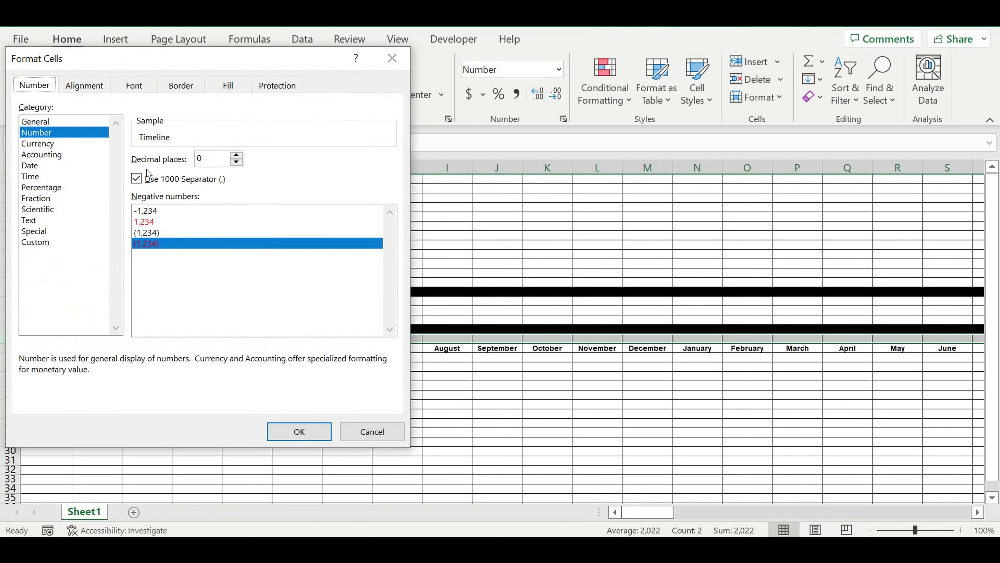
{"action": "left_click", "coordinate": [136, 179]}
{"action": "left_click", "coordinate": [307, 436]}
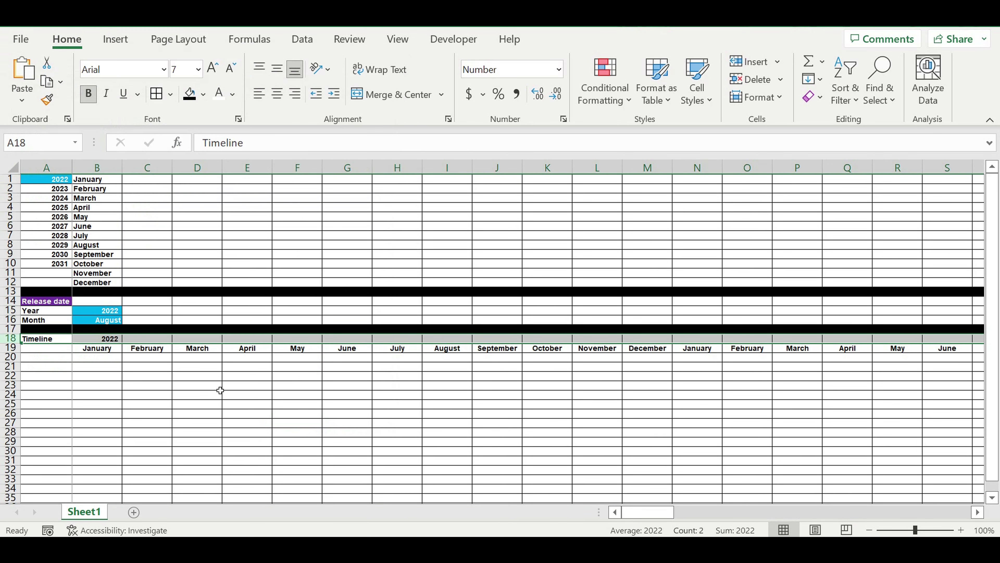
{"action": "left_click", "coordinate": [220, 390]}
- Centre B18, enter =B18 in C18, and fill it across to M18
{"action": "left_click", "coordinate": [106, 340]}
{"action": "left_click", "coordinate": [275, 93]}
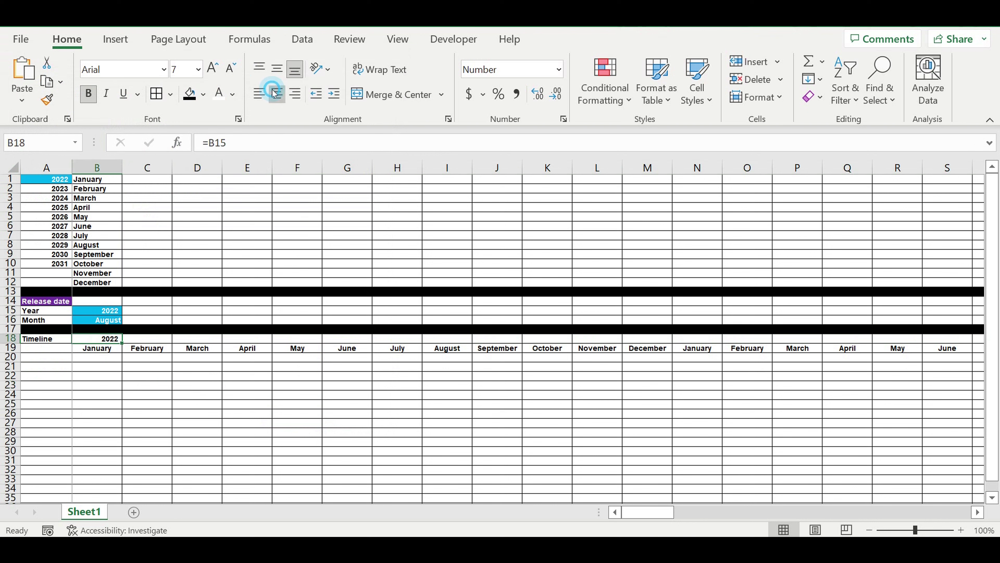
{"action": "left_click", "coordinate": [149, 341]}
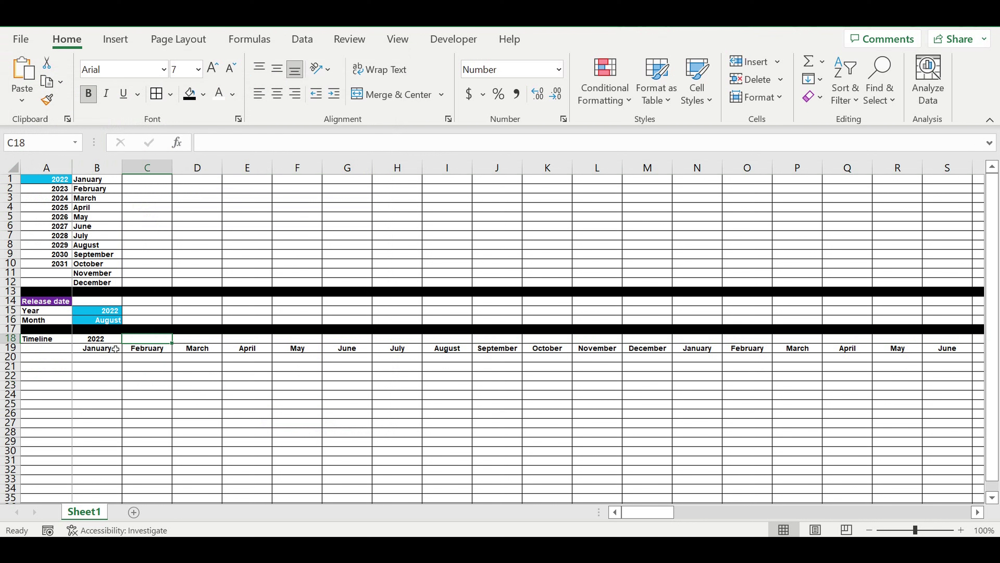
{"action": "type", "text": "="}
{"action": "left_click", "coordinate": [99, 339]}
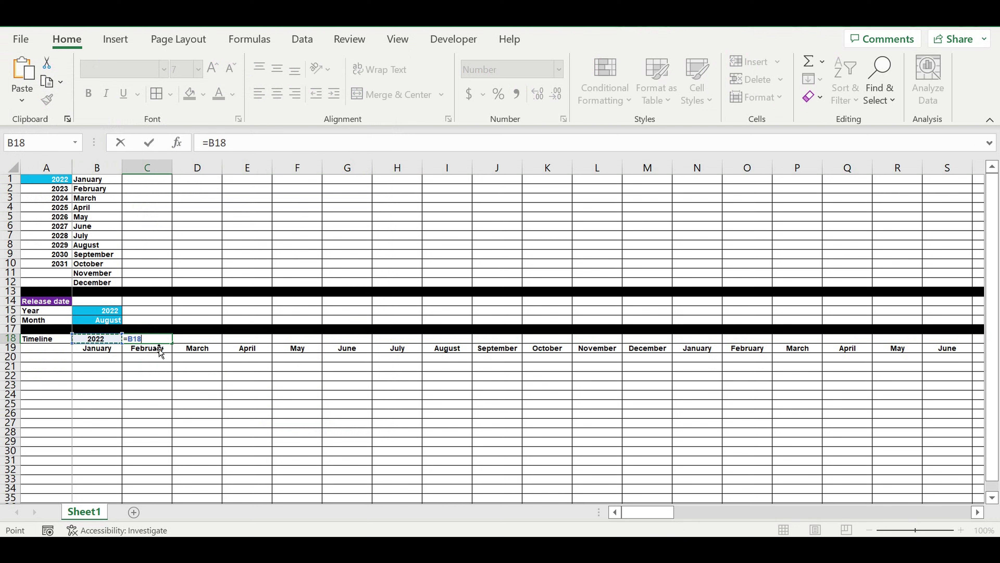
{"action": "key", "text": "Return"}
{"action": "key", "text": "Up"}
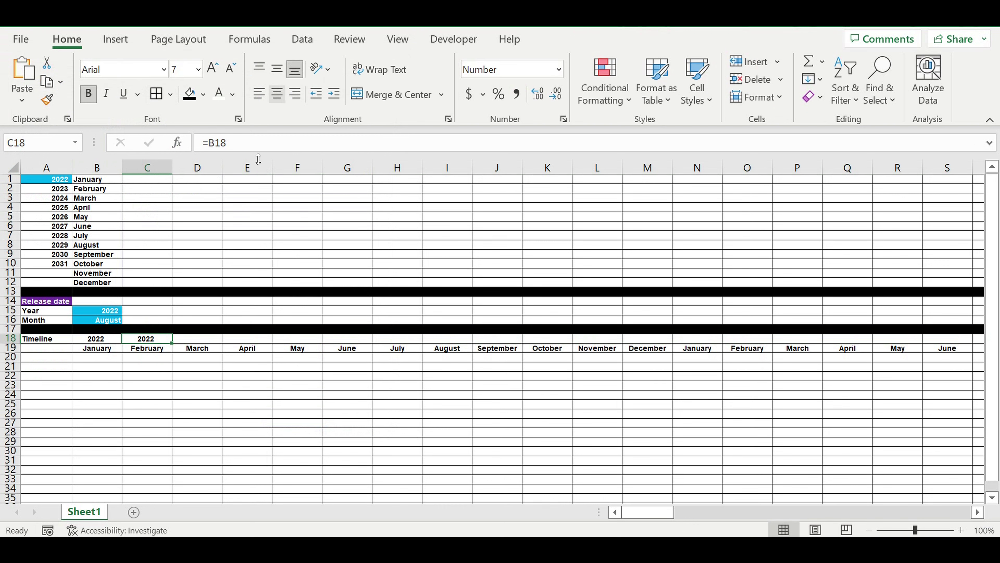
{"action": "left_click_drag", "start_coordinate": [175, 348], "coordinate": [675, 364]}
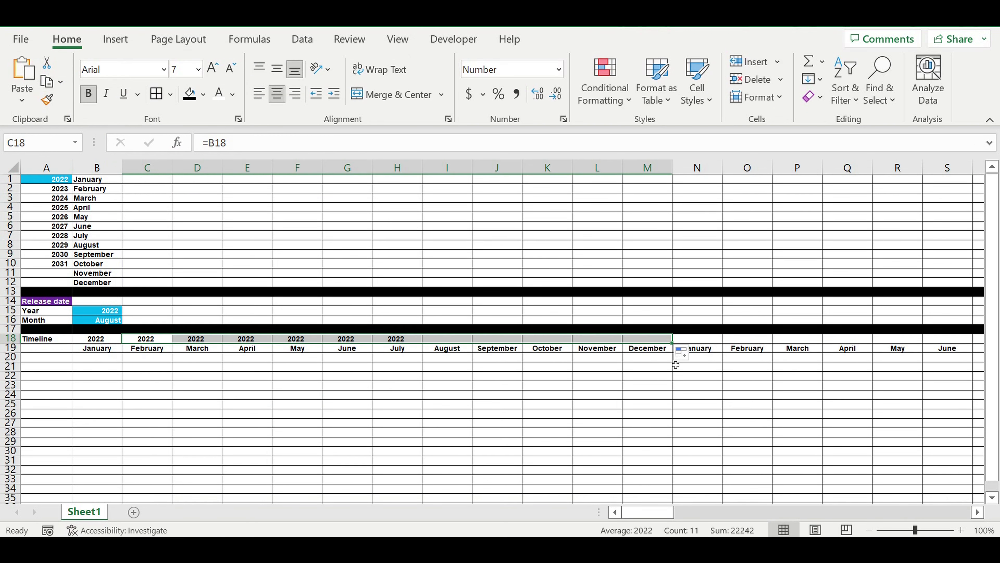
- Enter =B18+1 in N18 so the second January reads 2023
{"action": "left_click", "coordinate": [716, 384]}
{"action": "left_click", "coordinate": [704, 342]}
{"action": "type", "text": "="}
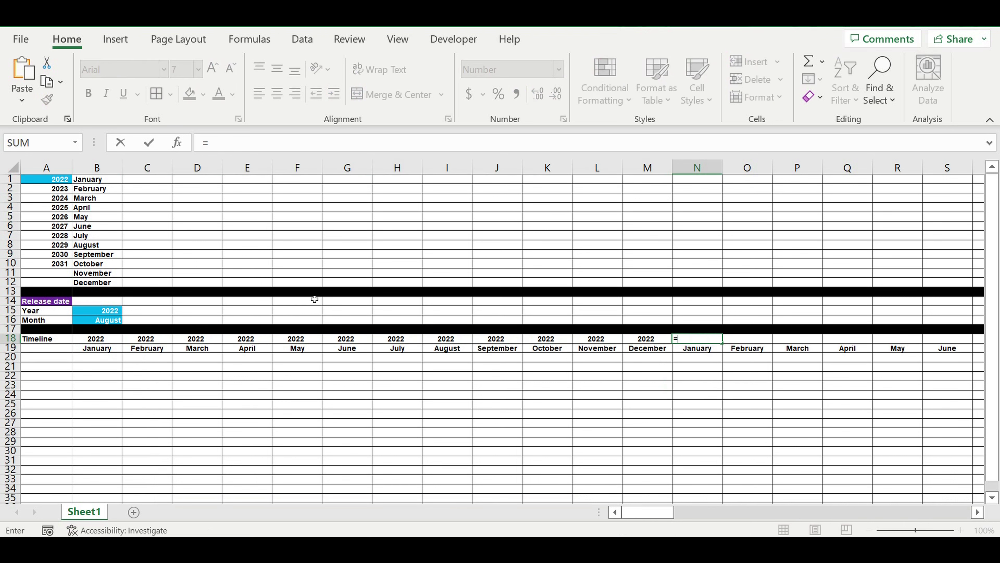
{"action": "left_click", "coordinate": [93, 341]}
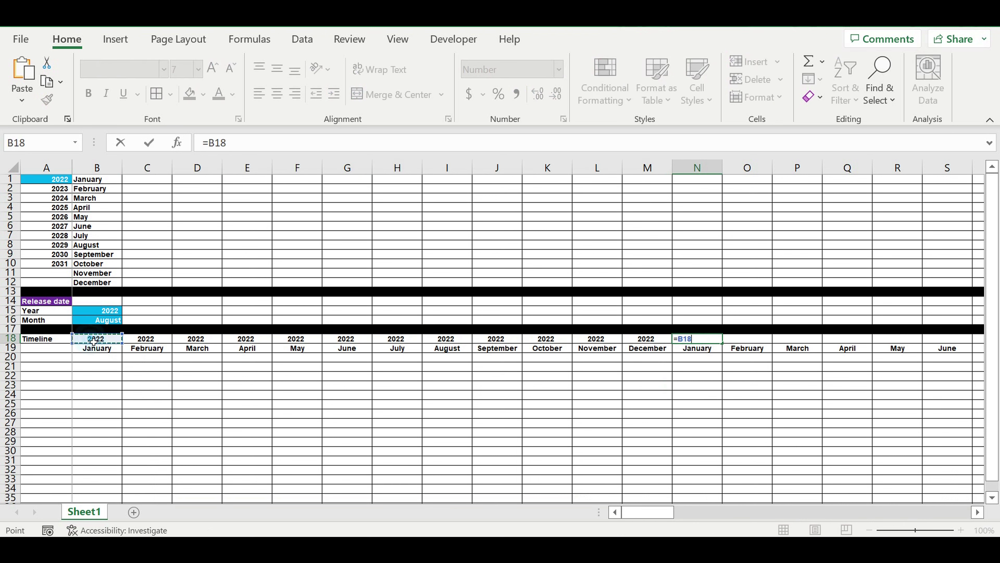
{"action": "type", "text": "+1"}
{"action": "key", "text": "Return"}
{"action": "left_click", "coordinate": [706, 340]}
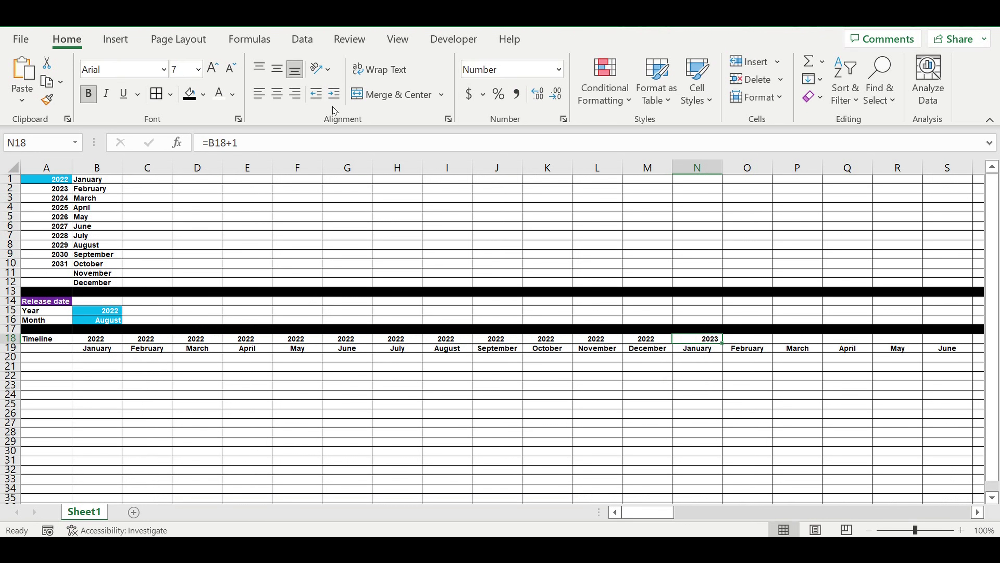
- Enter =N18 in O18 and centre it
{"action": "left_click", "coordinate": [764, 341]}
{"action": "type", "text": "="}
{"action": "left_click", "coordinate": [702, 343]}
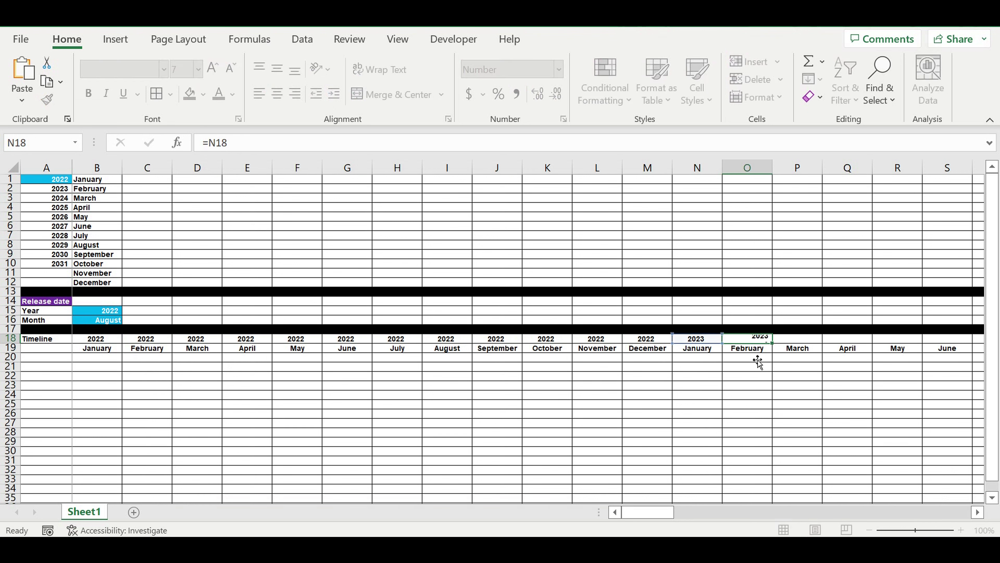
{"action": "key", "text": "Return"}
{"action": "left_click", "coordinate": [750, 340]}
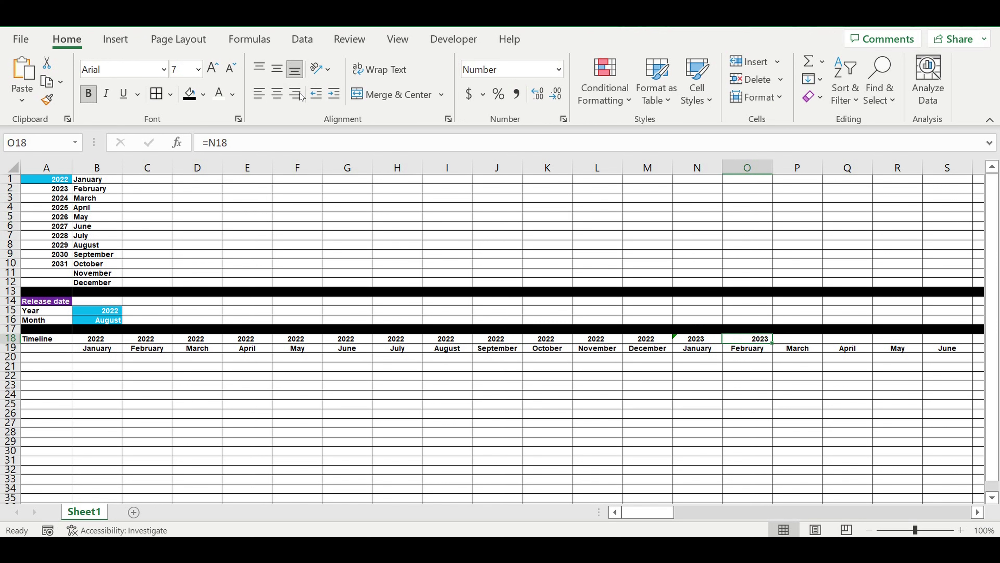
{"action": "left_click", "coordinate": [277, 93]}
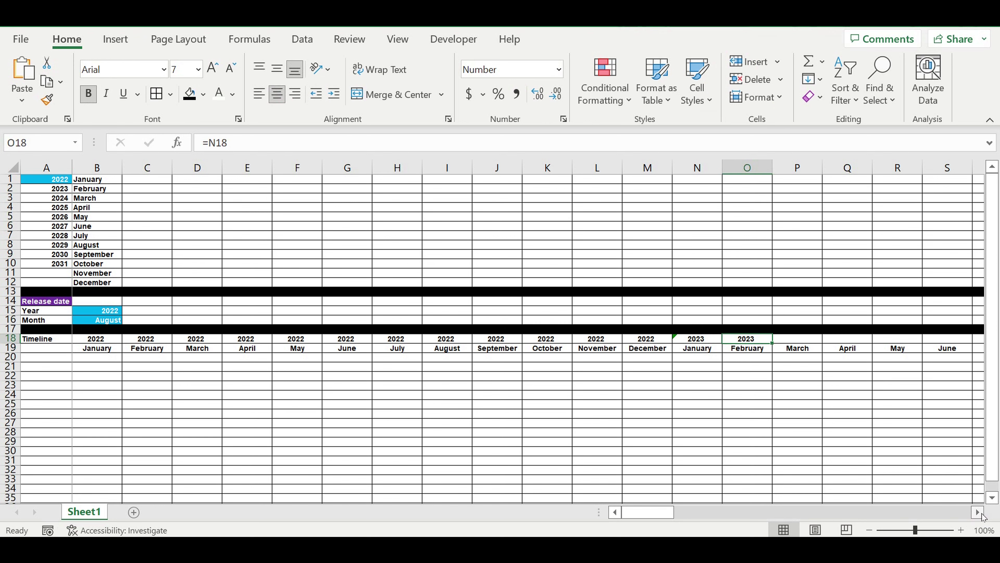
{"action": "left_click", "coordinate": [979, 512]}
{"action": "left_click", "coordinate": [978, 512]}
{"action": "left_click", "coordinate": [978, 512]}
{"action": "left_click", "coordinate": [979, 512]}
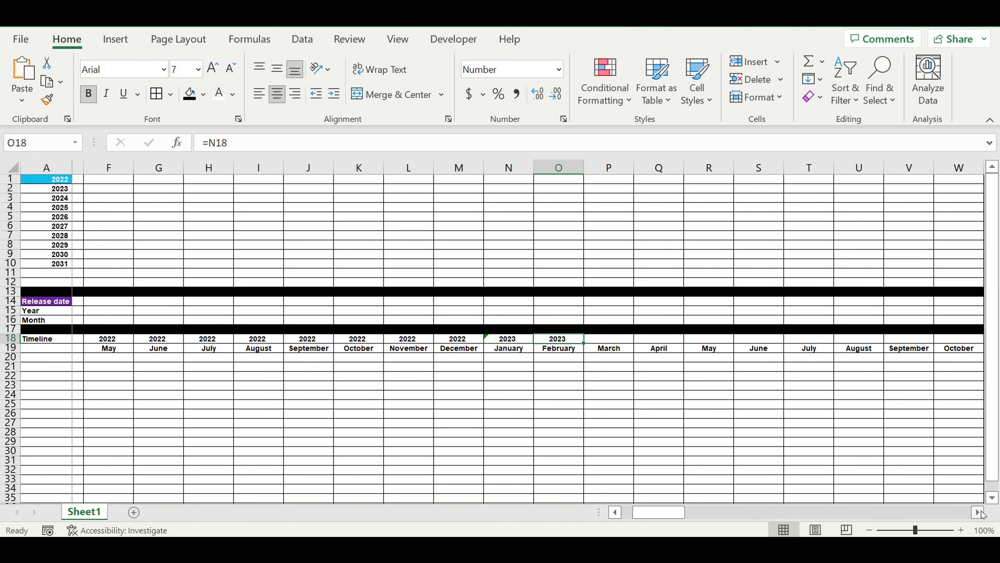
{"action": "left_click", "coordinate": [979, 513]}
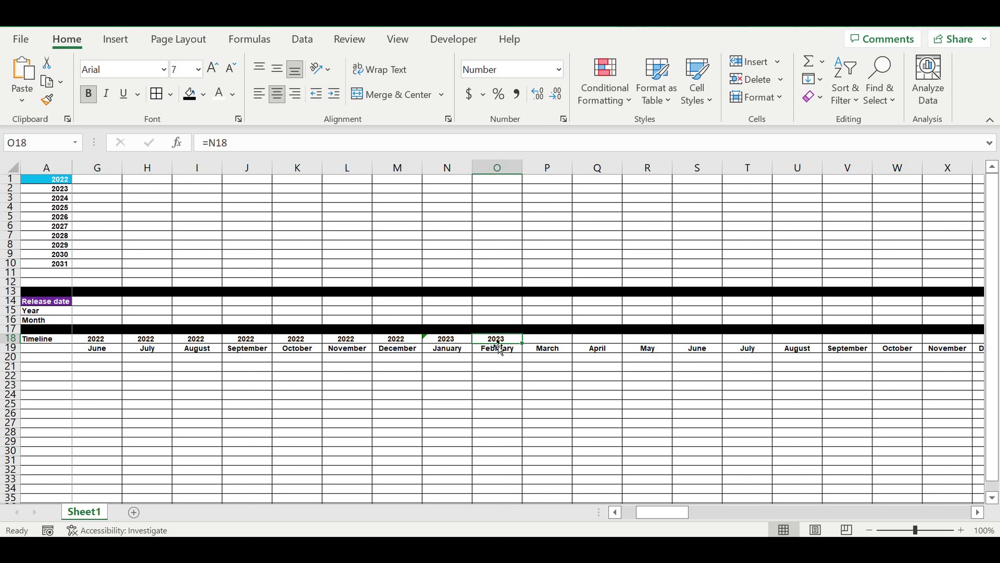
- Fill O18's year formula through Y18 to complete 2023
{"action": "left_click_drag", "start_coordinate": [522, 343], "coordinate": [969, 356]}
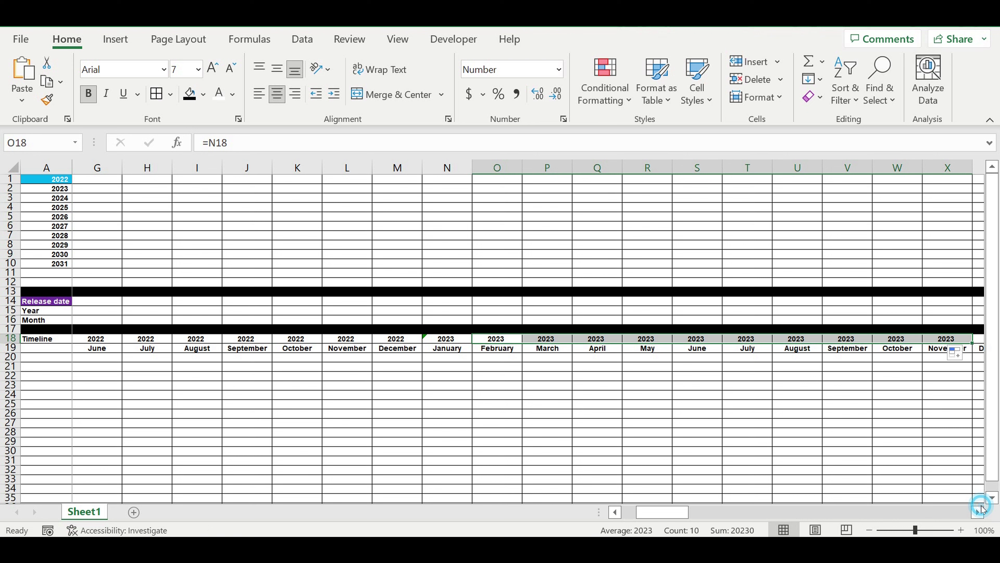
{"action": "left_click", "coordinate": [978, 512]}
{"action": "left_click", "coordinate": [978, 512]}
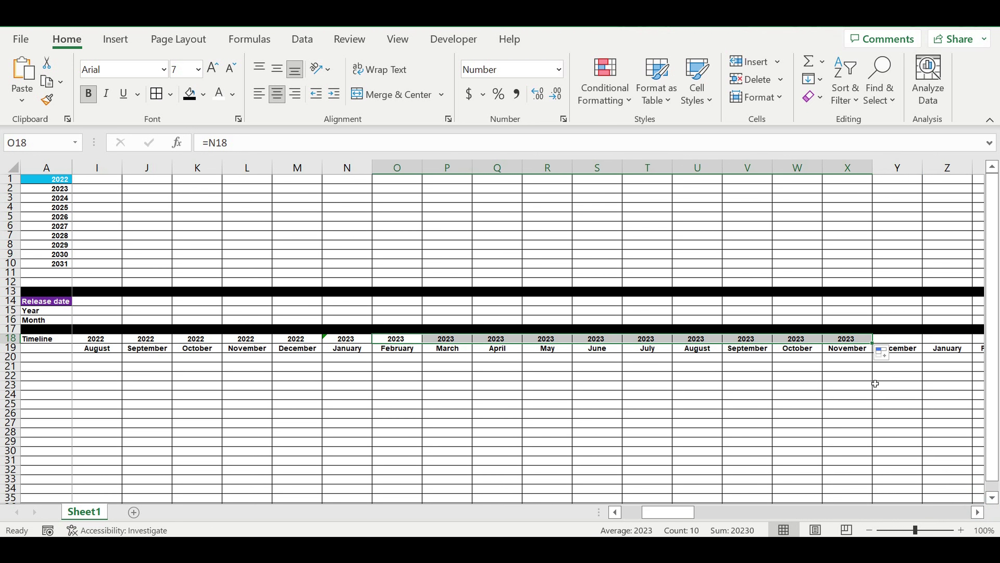
{"action": "left_click_drag", "start_coordinate": [878, 347], "coordinate": [908, 350]}
{"action": "left_click", "coordinate": [583, 396]}
- Copy the 2023 year formulas N18:Y18 and paste them at Z18 and AL18 for 2024–2025
{"action": "left_click_drag", "start_coordinate": [350, 341], "coordinate": [895, 338]}
{"action": "key", "text": "ctrl+c"}
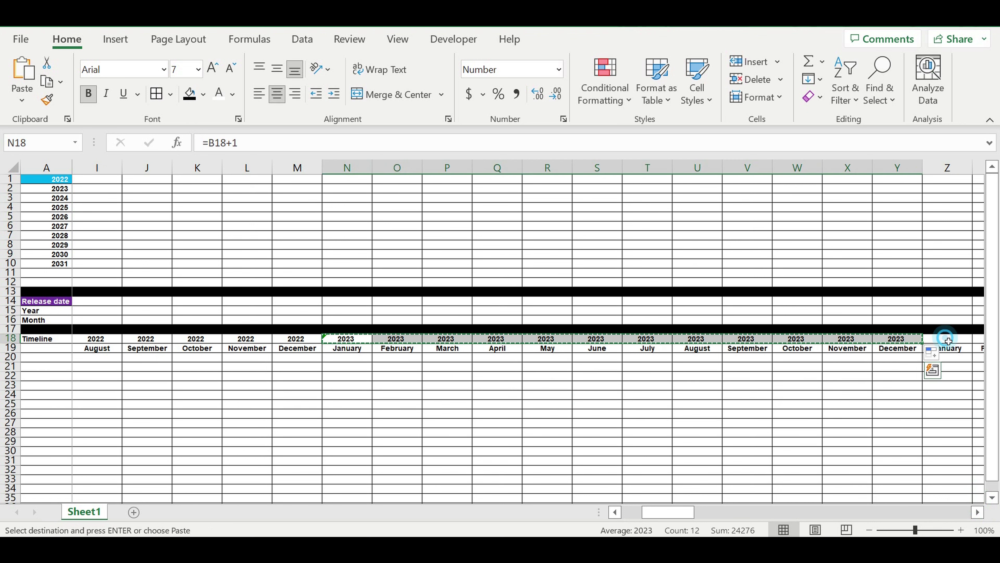
{"action": "left_click", "coordinate": [948, 341]}
{"action": "key", "text": "ctrl+v"}
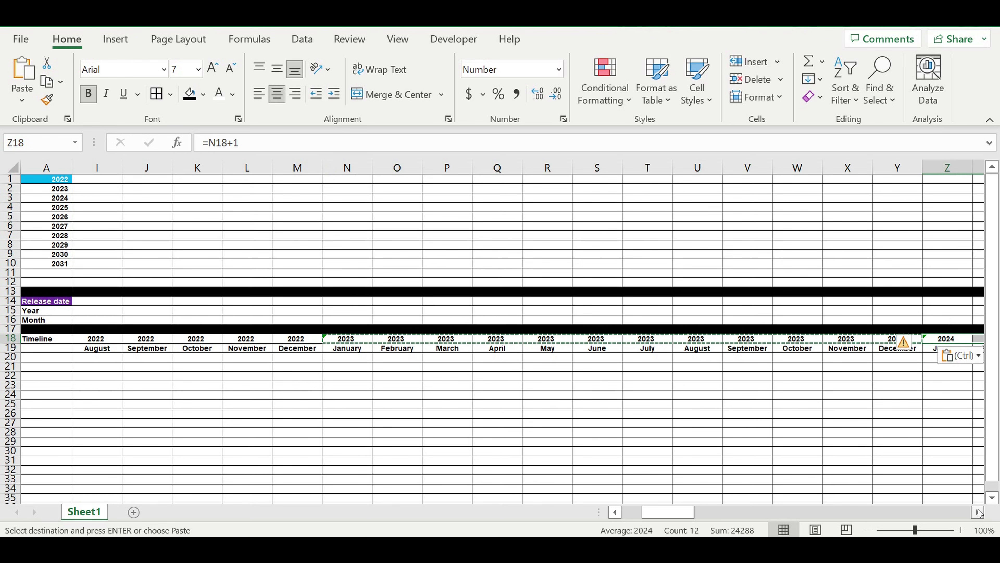
{"action": "left_click", "coordinate": [978, 512]}
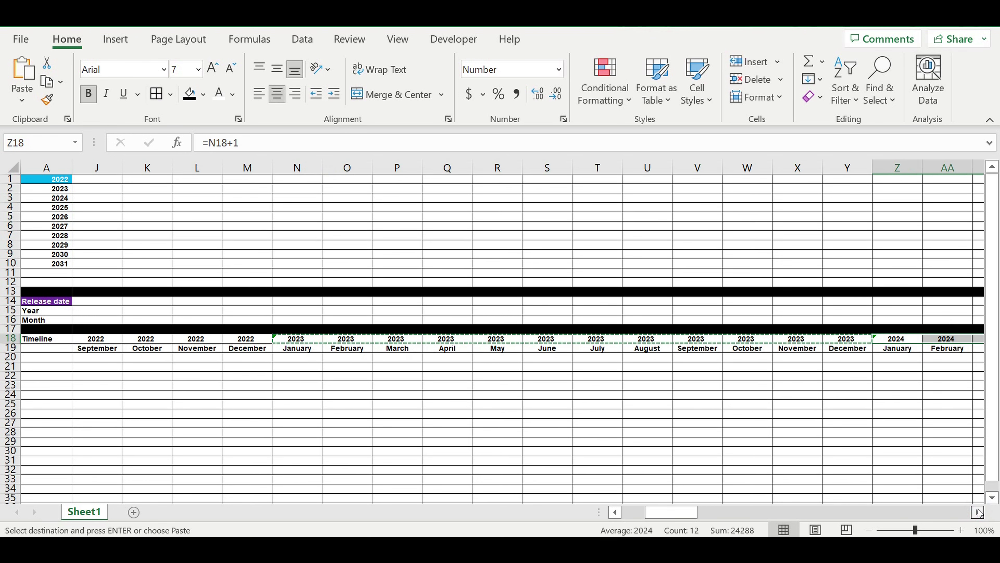
{"action": "scroll", "coordinate": [978, 512], "scroll_direction": "right", "scroll_amount": 16}
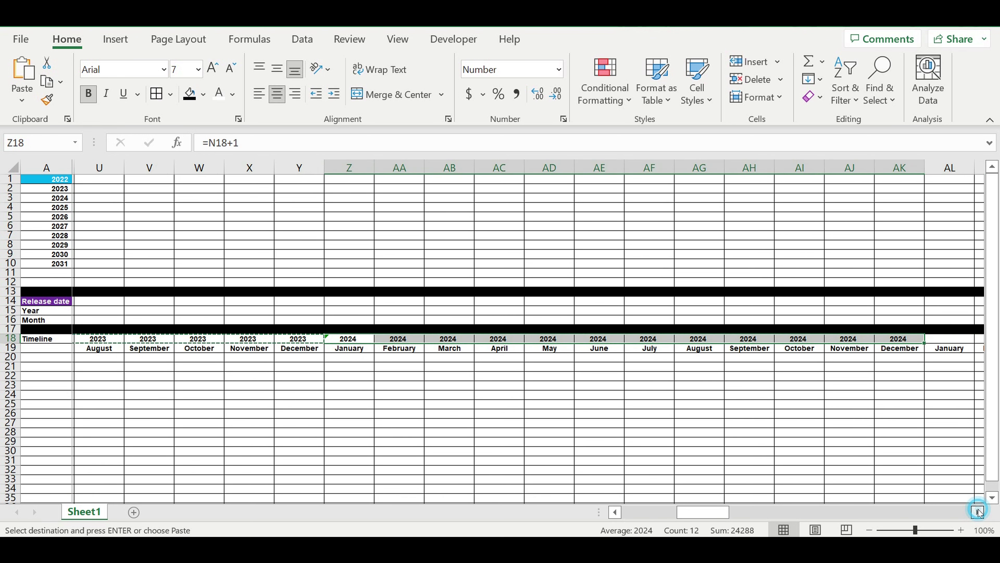
{"action": "left_click", "coordinate": [697, 339]}
{"action": "key", "text": "ctrl+v"}
{"action": "left_click_drag", "start_coordinate": [740, 512], "coordinate": [799, 512]}
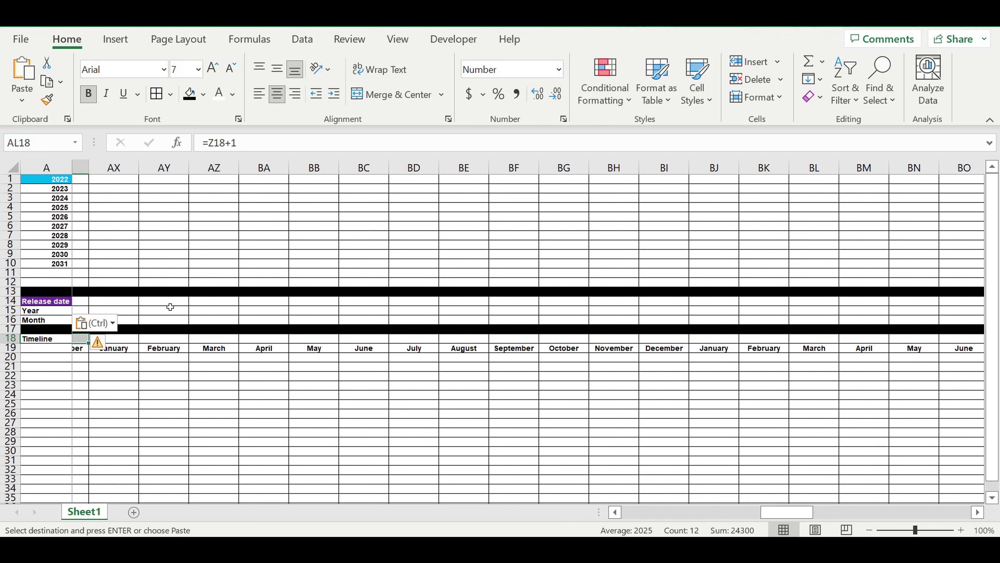
- Paste the year formulas at AX18, BJ18 and BV18 for 2026–2028
{"action": "left_click", "coordinate": [127, 341]}
{"action": "key", "text": "ctrl+v"}
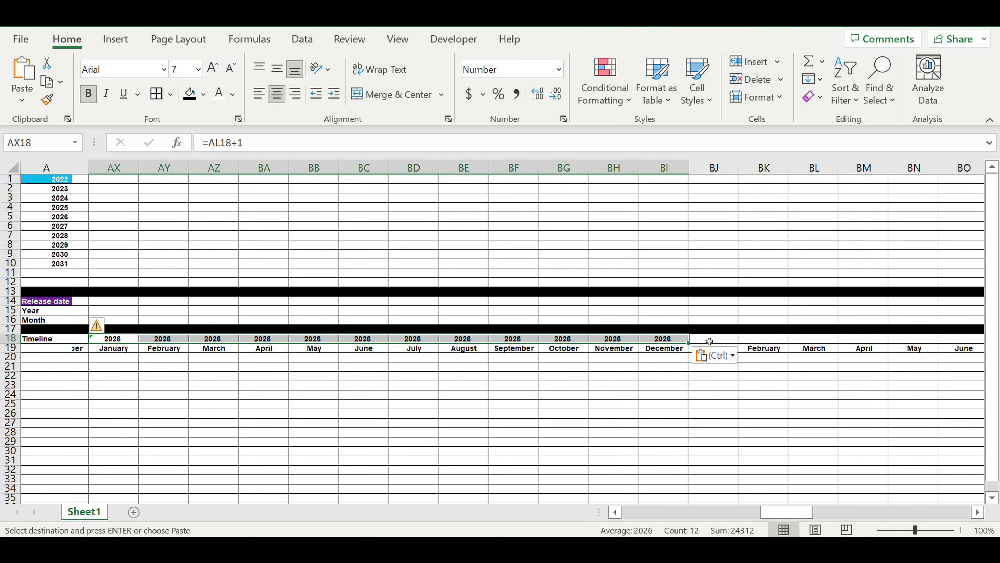
{"action": "left_click", "coordinate": [722, 343]}
{"action": "key", "text": "ctrl+v"}
{"action": "left_click_drag", "start_coordinate": [812, 511], "coordinate": [858, 511]}
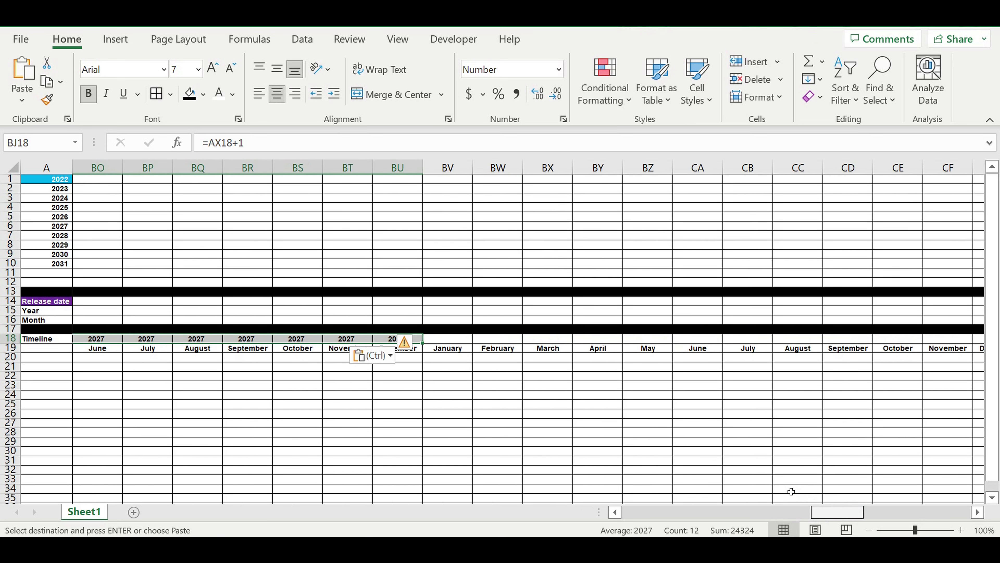
{"action": "left_click", "coordinate": [431, 341]}
{"action": "key", "text": "ctrl+v"}
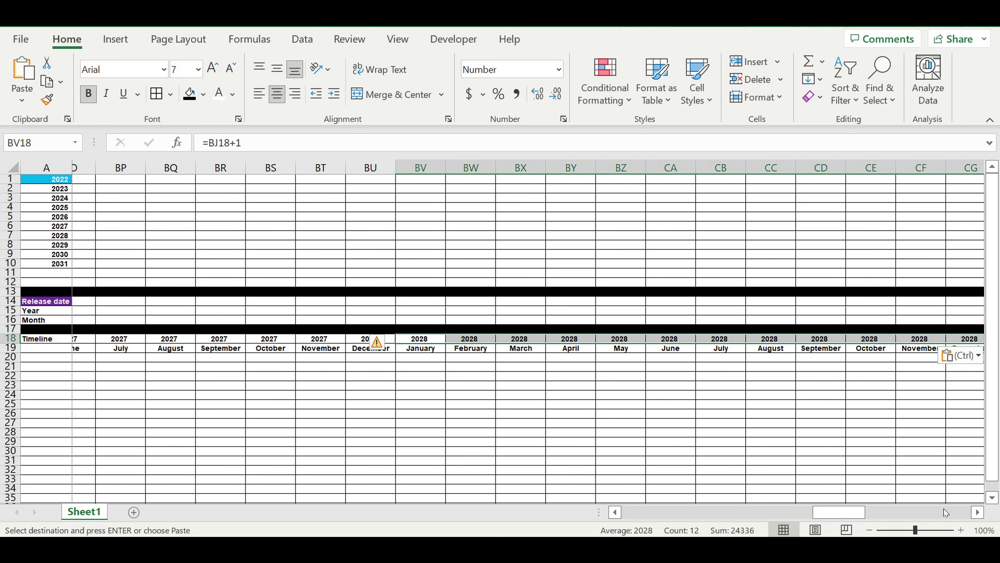
- Paste the year formulas at CH18, CT18 and DF18 for 2029–2031
{"action": "left_click", "coordinate": [978, 512]}
{"action": "left_click", "coordinate": [977, 512]}
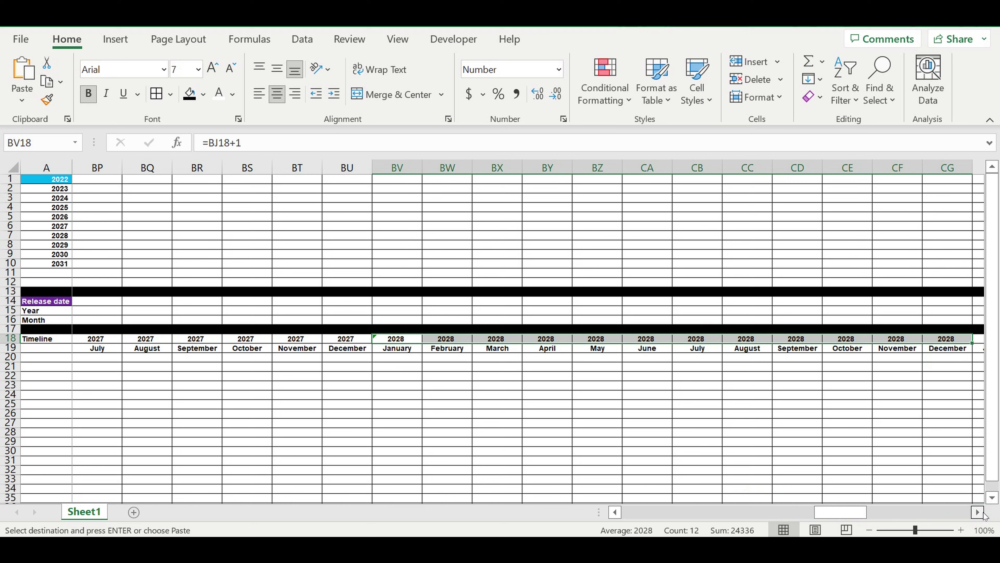
{"action": "left_click", "coordinate": [977, 512]}
{"action": "left_click", "coordinate": [978, 512]}
{"action": "left_click", "coordinate": [977, 511]}
{"action": "left_click", "coordinate": [977, 512]}
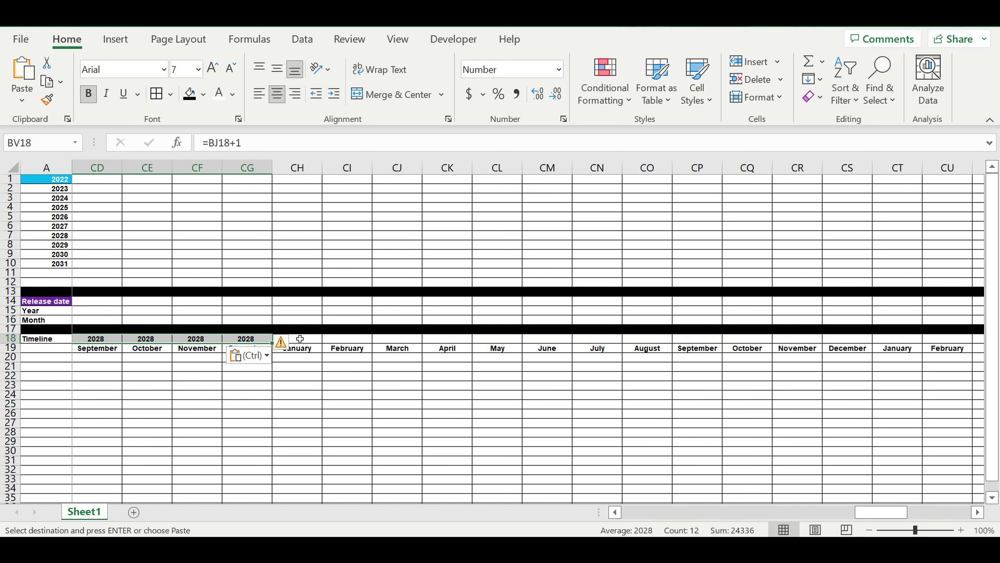
{"action": "left_click", "coordinate": [299, 339]}
{"action": "key", "text": "ctrl+v"}
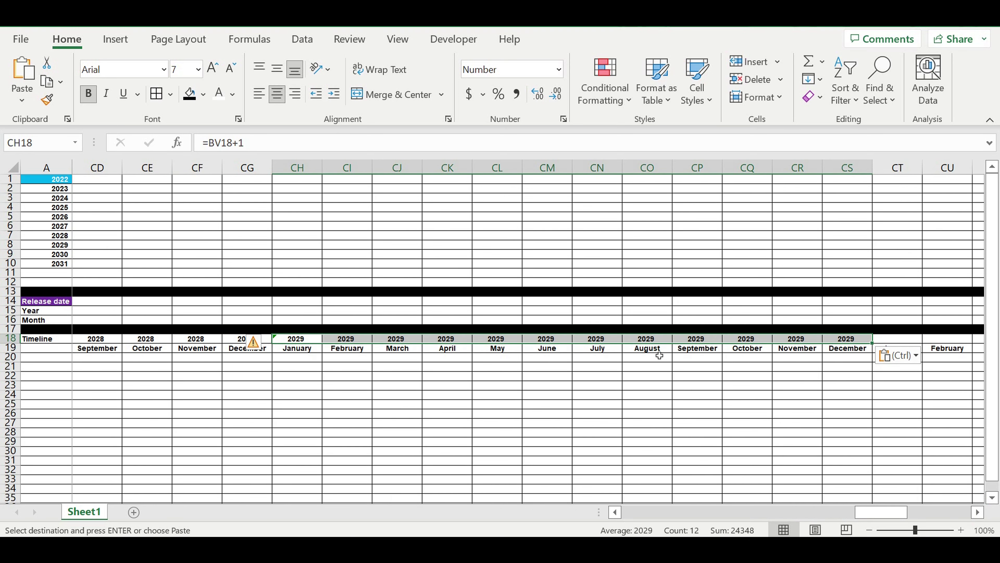
{"action": "left_click", "coordinate": [905, 341]}
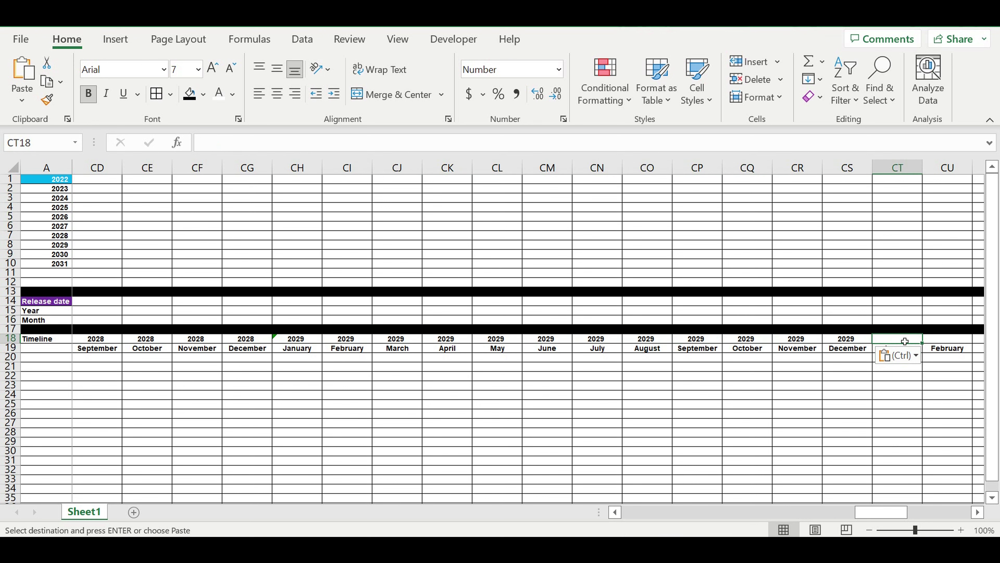
{"action": "key", "text": "ctrl+v"}
{"action": "left_click_drag", "start_coordinate": [887, 510], "coordinate": [950, 510]}
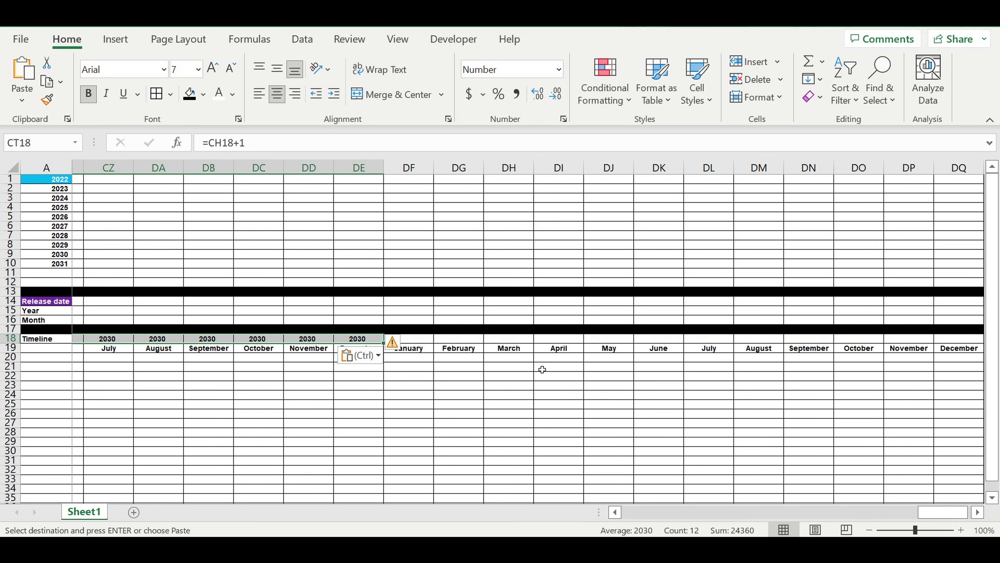
{"action": "left_click", "coordinate": [428, 339]}
{"action": "key", "text": "ctrl+v"}
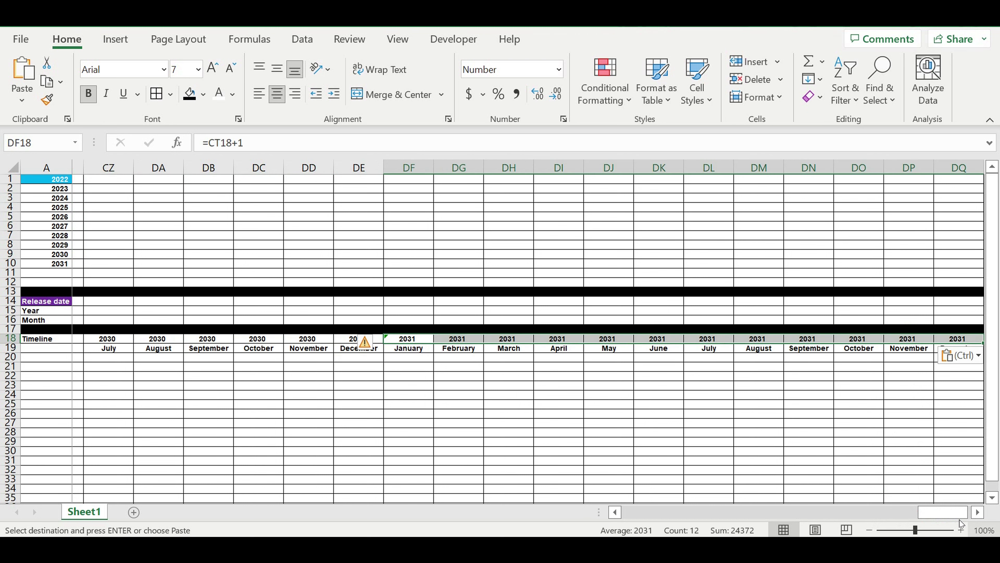
- Scroll back to column A and select the first year cell A1
{"action": "left_click", "coordinate": [978, 511]}
{"action": "left_click", "coordinate": [904, 434]}
{"action": "left_click_drag", "start_coordinate": [926, 512], "coordinate": [79, 500]}
{"action": "left_click", "coordinate": [39, 178]}
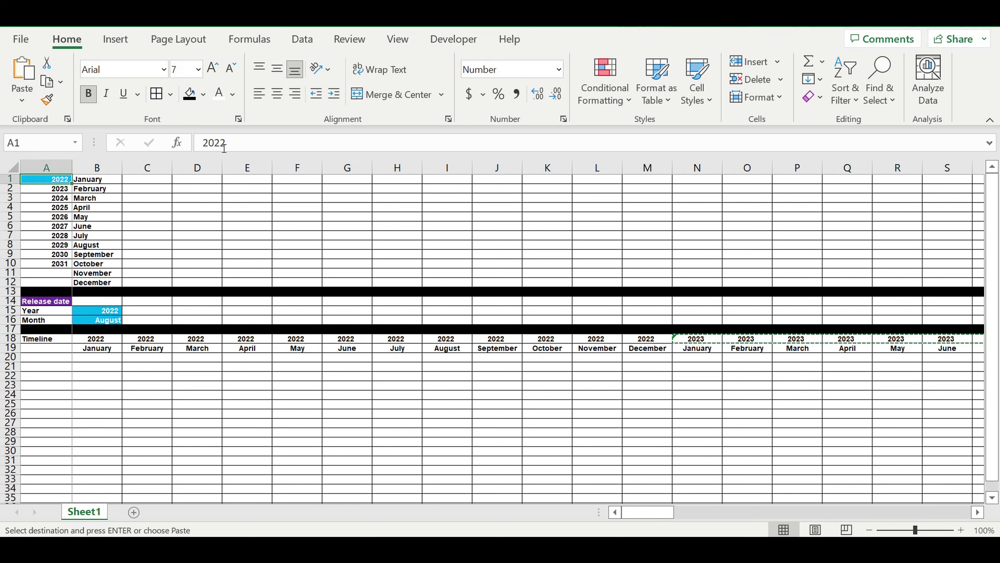
- Change A1 from 2022 to 2023 and check the timeline's year formulas in N18 and B18
{"action": "left_click", "coordinate": [218, 142]}
{"action": "key", "text": "BackSpace"}
{"action": "type", "text": "3"}
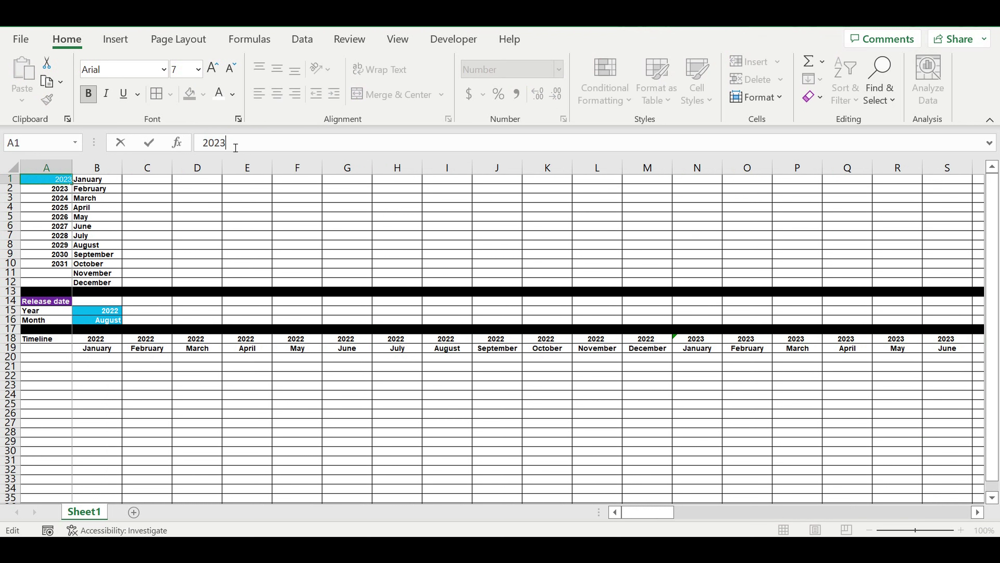
{"action": "key", "text": "Return"}
{"action": "left_click", "coordinate": [210, 386]}
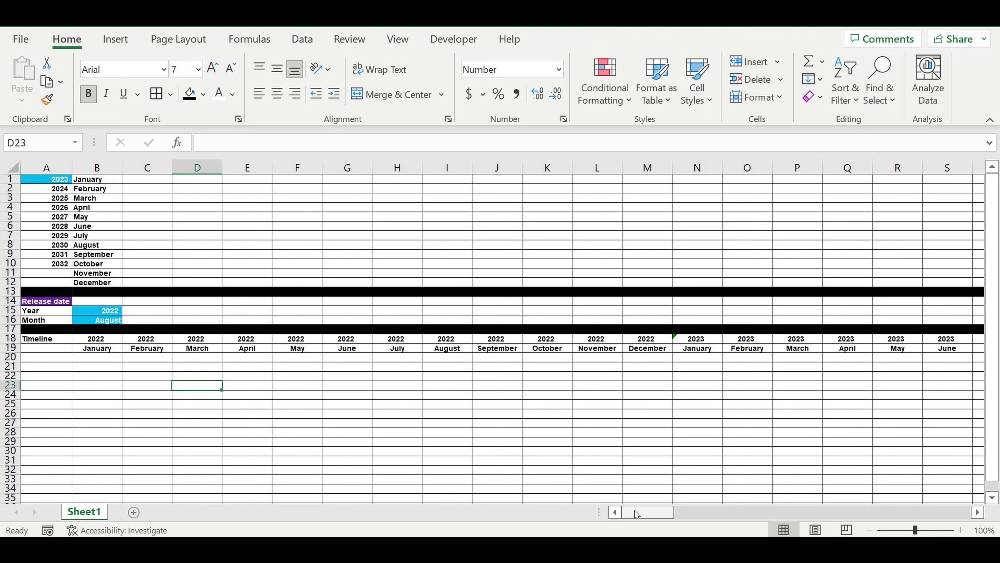
{"action": "left_click", "coordinate": [59, 180]}
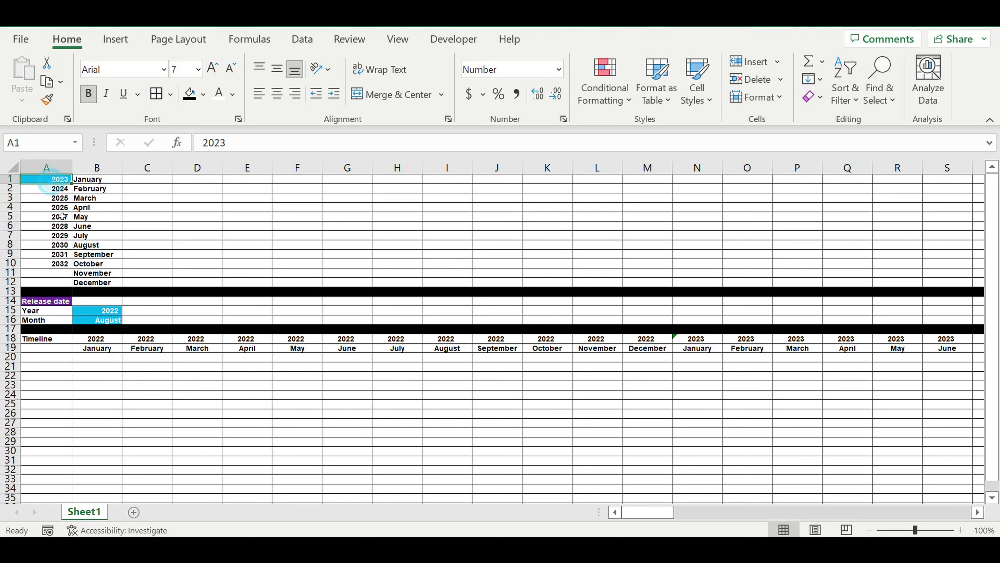
{"action": "left_click", "coordinate": [696, 341]}
{"action": "left_click", "coordinate": [98, 342]}
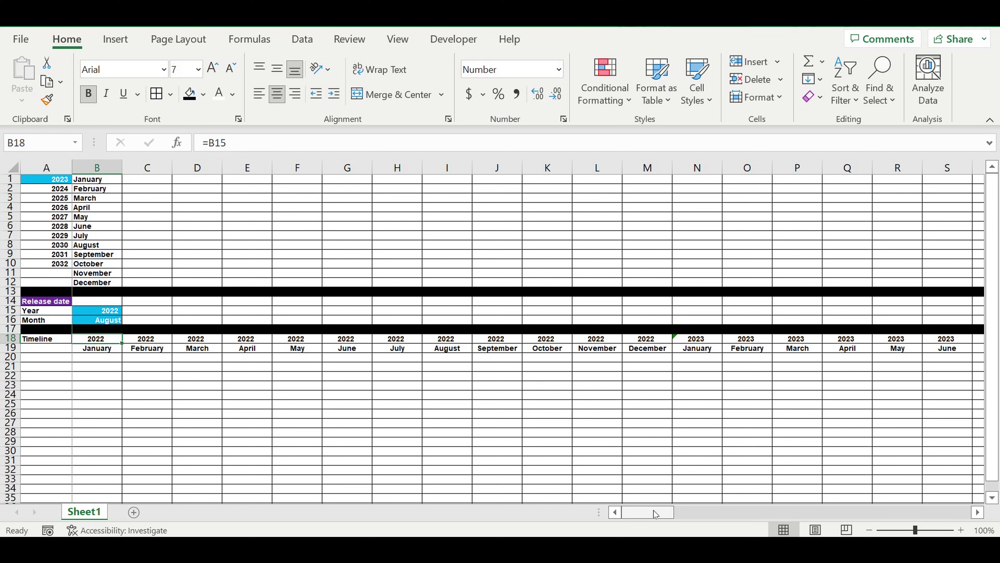
- Relink B18 to the year list with =A1 and review N18's next-year formula
{"action": "left_click", "coordinate": [244, 144]}
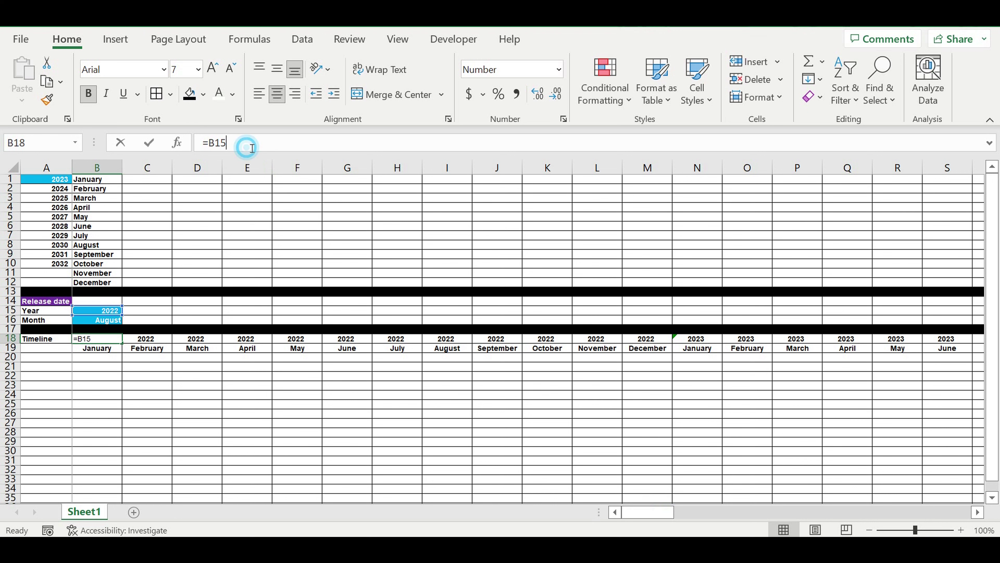
{"action": "key", "text": "Return"}
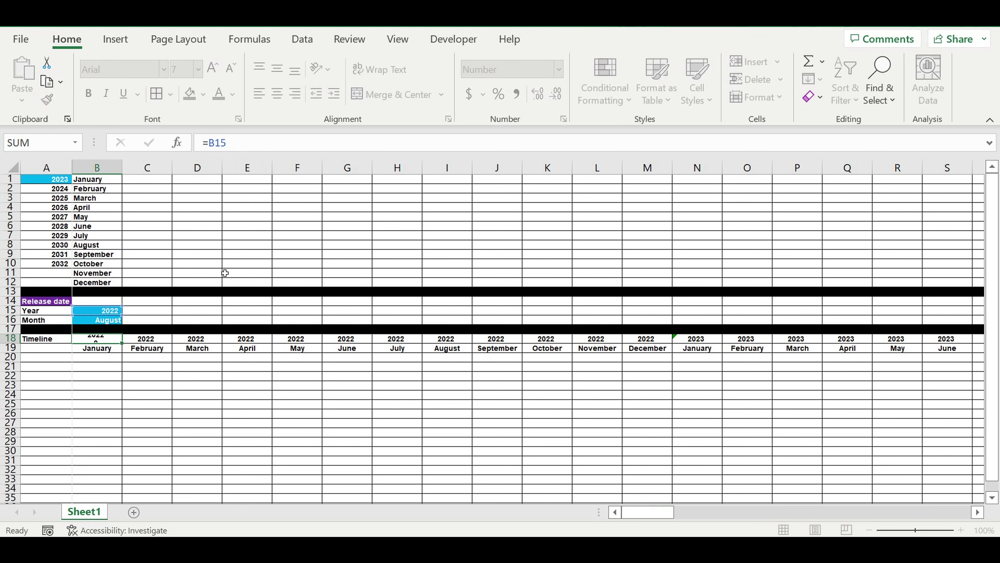
{"action": "left_click", "coordinate": [103, 340]}
{"action": "type", "text": "="}
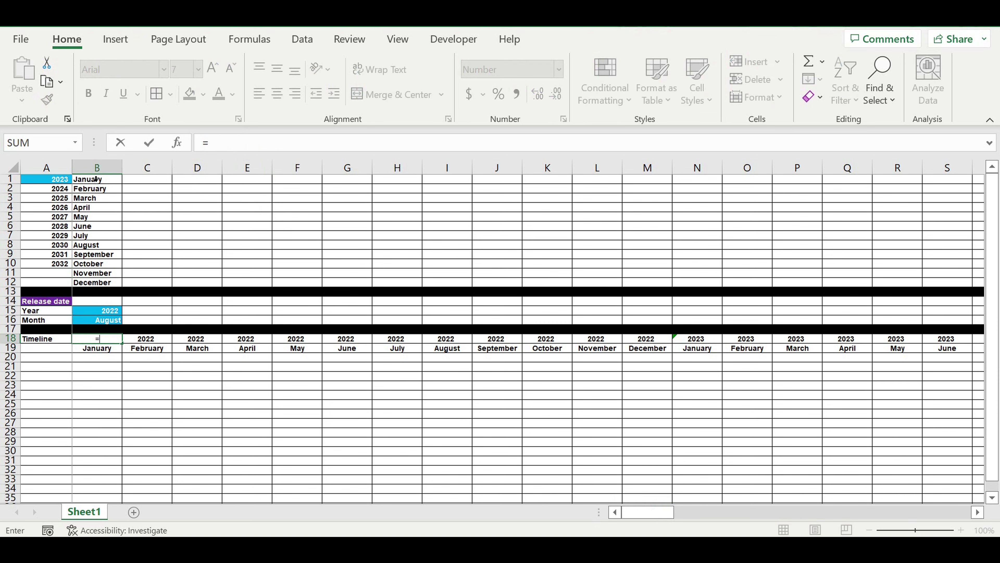
{"action": "left_click", "coordinate": [58, 180]}
{"action": "key", "text": "Return"}
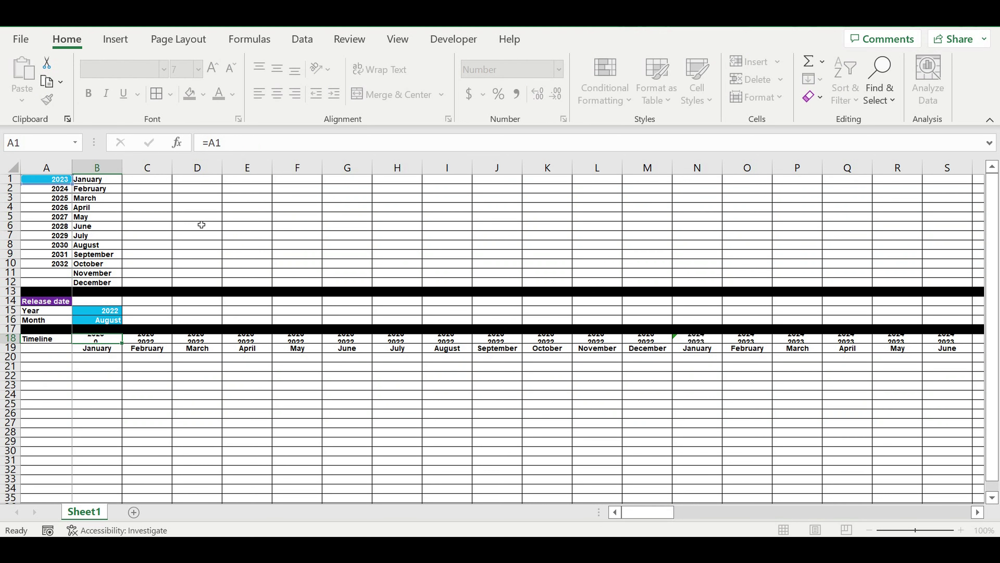
{"action": "left_click", "coordinate": [698, 340]}
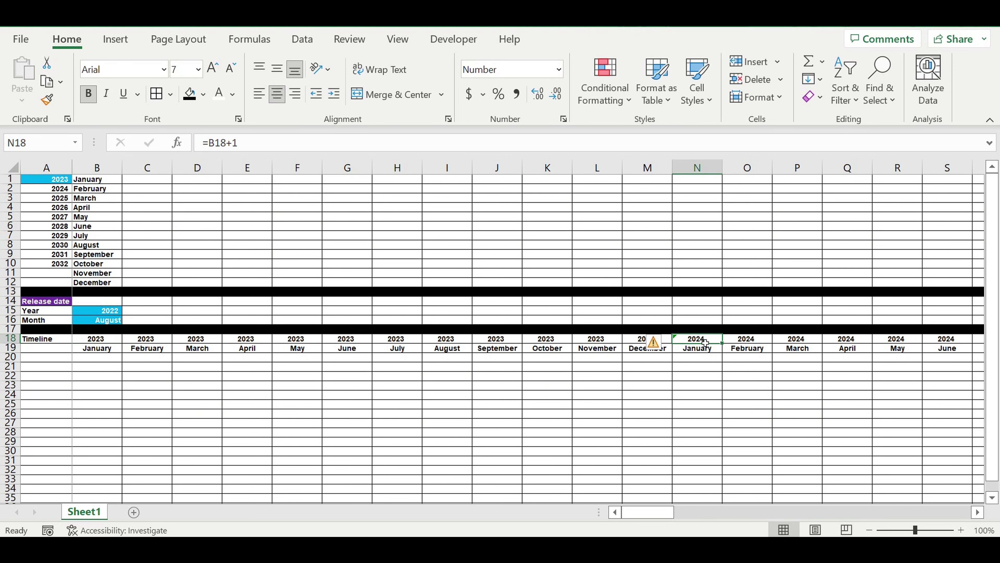
{"action": "left_click", "coordinate": [269, 147]}
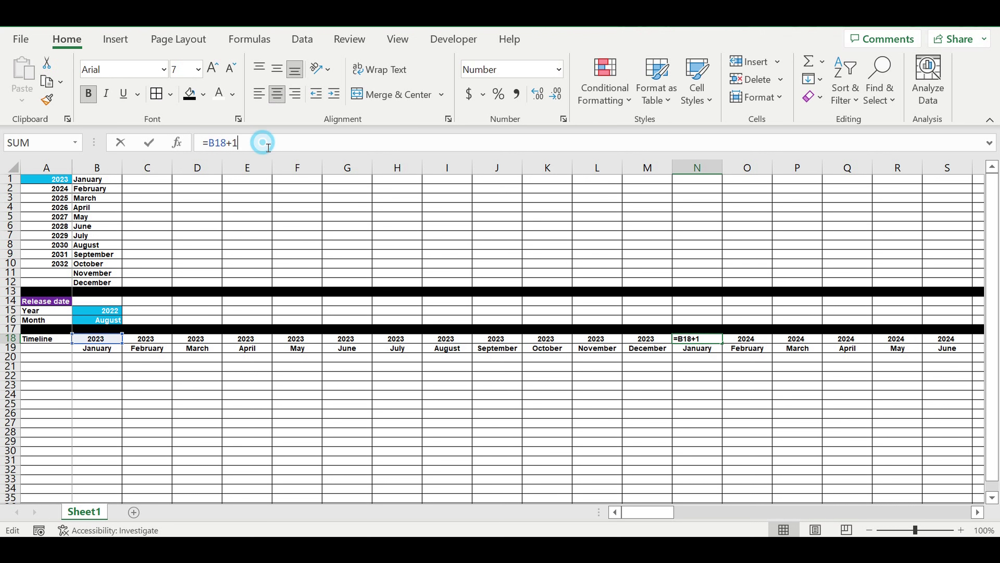
{"action": "left_click_drag", "start_coordinate": [147, 385], "coordinate": [147, 375]}
- Change A1 to 2024 so the timeline starts in 2024, then select row 18 from B to CI
{"action": "left_click", "coordinate": [48, 181]}
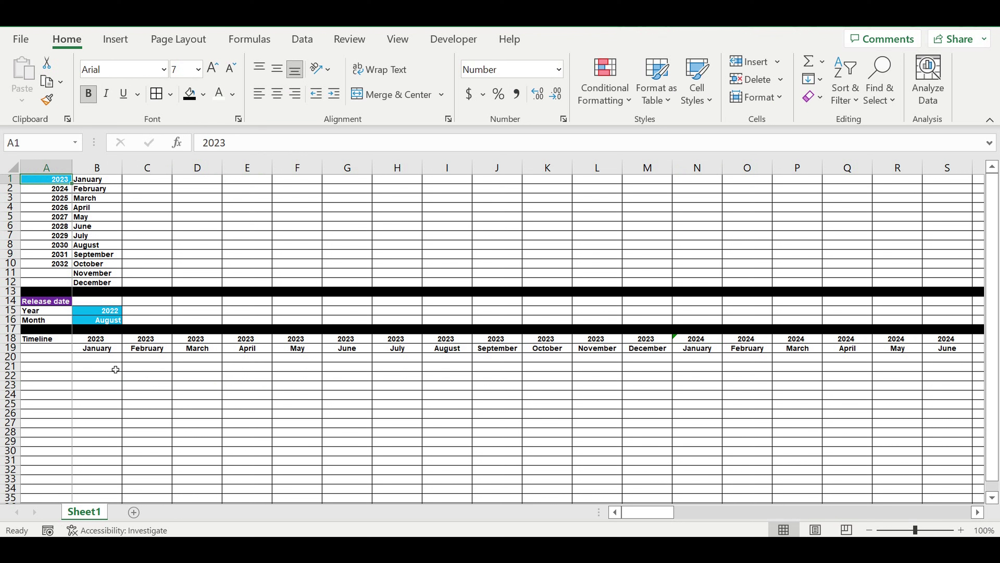
{"action": "left_click", "coordinate": [111, 341]}
{"action": "left_click", "coordinate": [57, 181]}
{"action": "left_click", "coordinate": [228, 145]}
{"action": "key", "text": "BackSpace"}
{"action": "type", "text": "4"}
{"action": "key", "text": "Return"}
{"action": "left_click", "coordinate": [198, 395]}
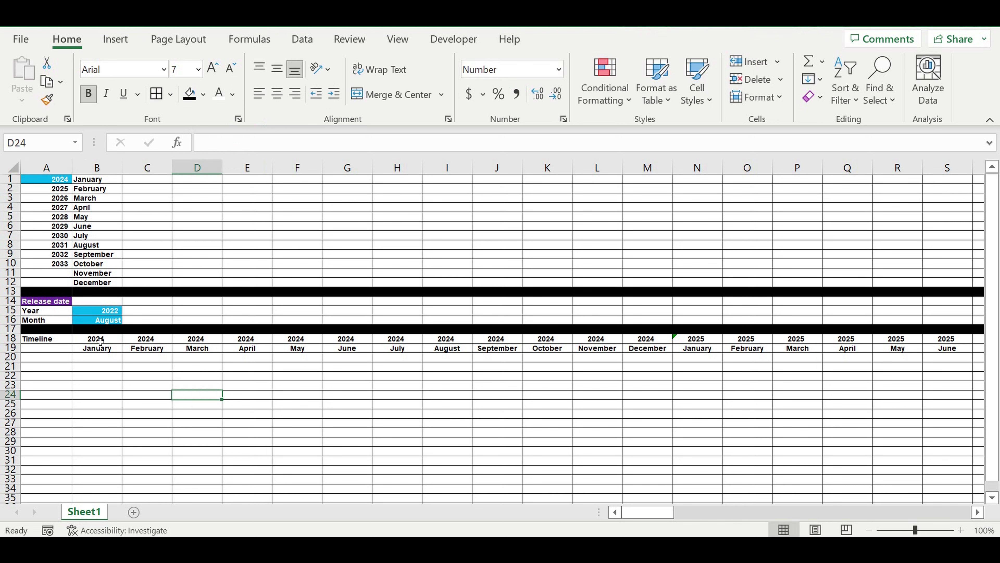
{"action": "left_click", "coordinate": [99, 339]}
{"action": "left_click", "coordinate": [59, 180]}
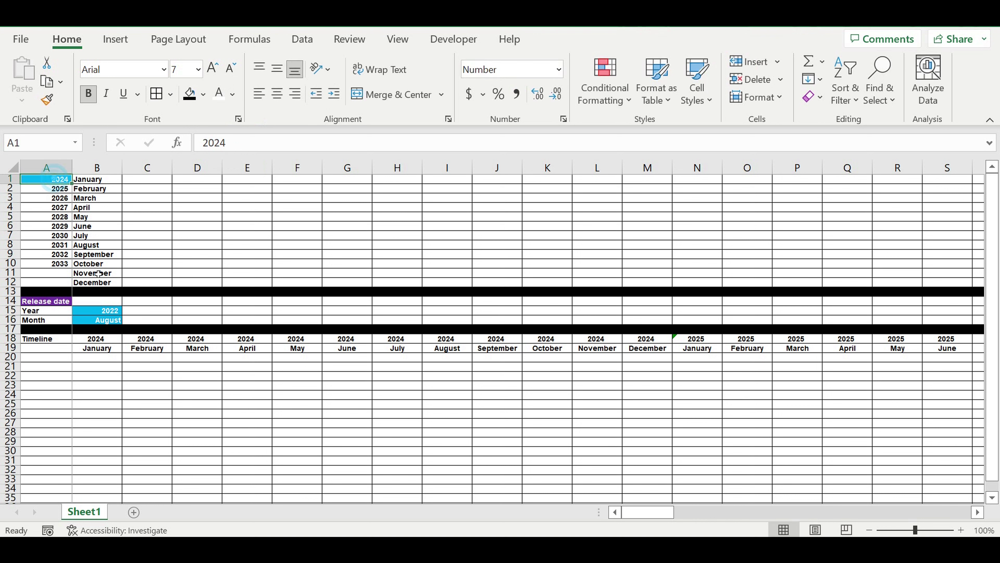
{"action": "left_click_drag", "start_coordinate": [93, 342], "coordinate": [905, 340]}
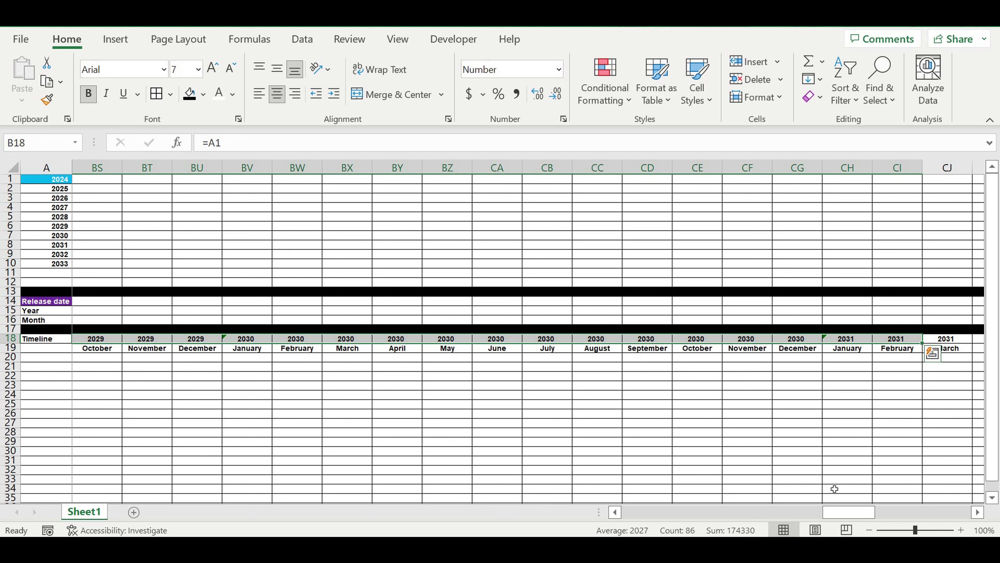
- Fill the 2024 year and month cells (B18:M19) light blue
{"action": "left_click_drag", "start_coordinate": [839, 514], "coordinate": [640, 514]}
{"action": "left_click", "coordinate": [168, 388]}
{"action": "left_click_drag", "start_coordinate": [93, 340], "coordinate": [650, 343]}
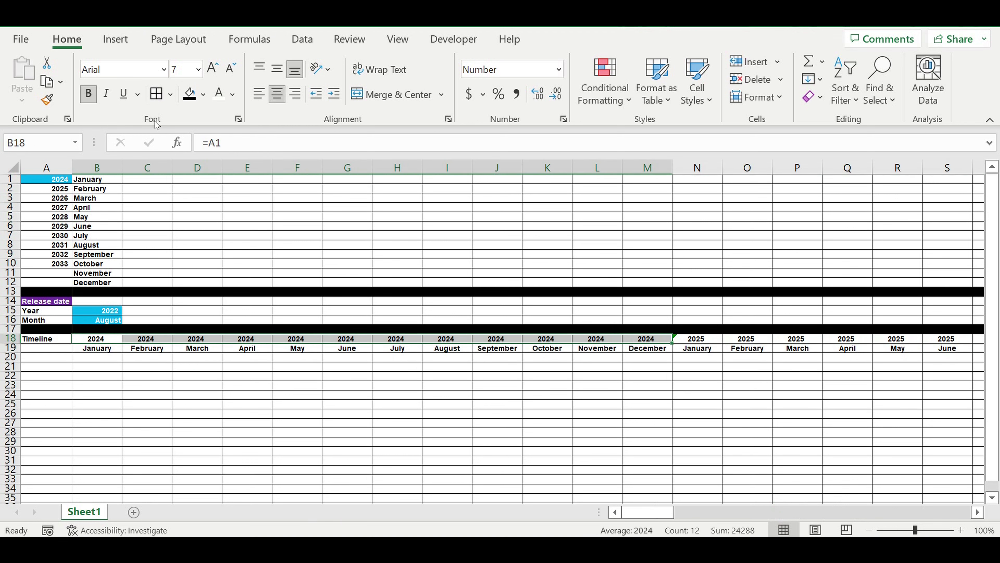
{"action": "left_click", "coordinate": [204, 98]}
{"action": "left_click", "coordinate": [297, 163]}
{"action": "left_click_drag", "start_coordinate": [651, 351], "coordinate": [96, 348]}
{"action": "left_click", "coordinate": [205, 95]}
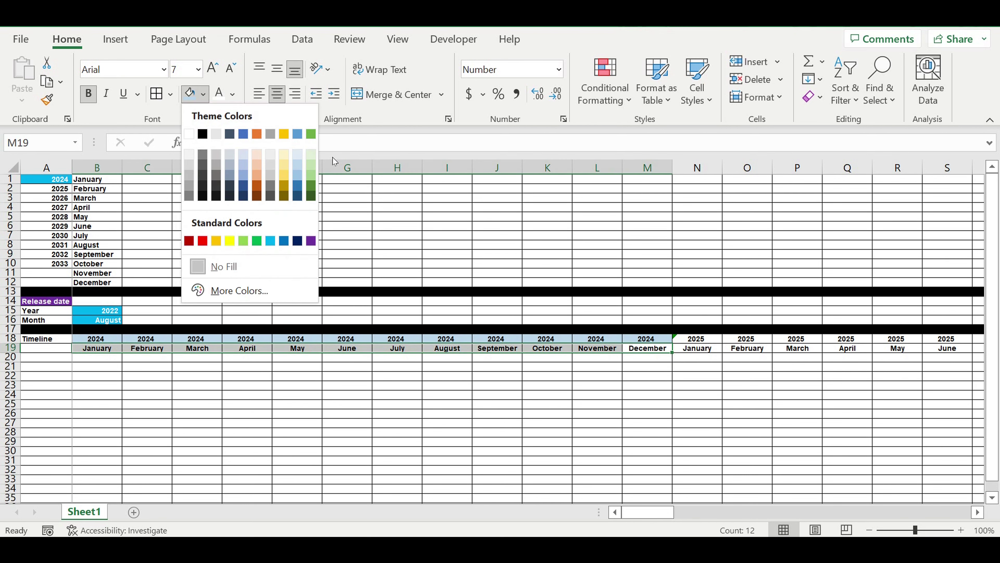
{"action": "left_click", "coordinate": [298, 155]}
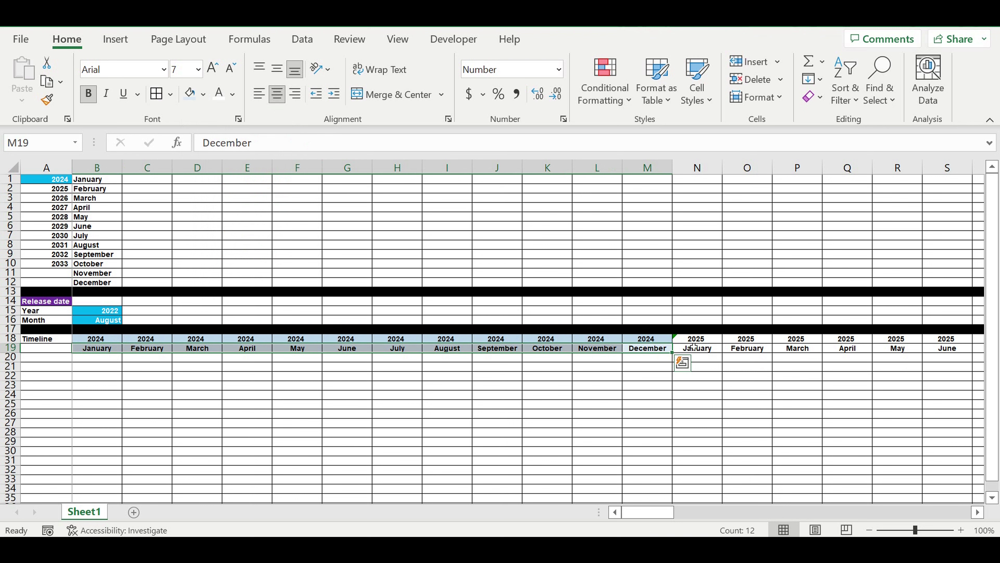
- Fill the 2025 year and month cells (N18:Y19) gold
{"action": "left_click_drag", "start_coordinate": [700, 343], "coordinate": [747, 339]}
{"action": "left_click_drag", "start_coordinate": [999, 338], "coordinate": [960, 339]}
{"action": "left_click", "coordinate": [204, 95]}
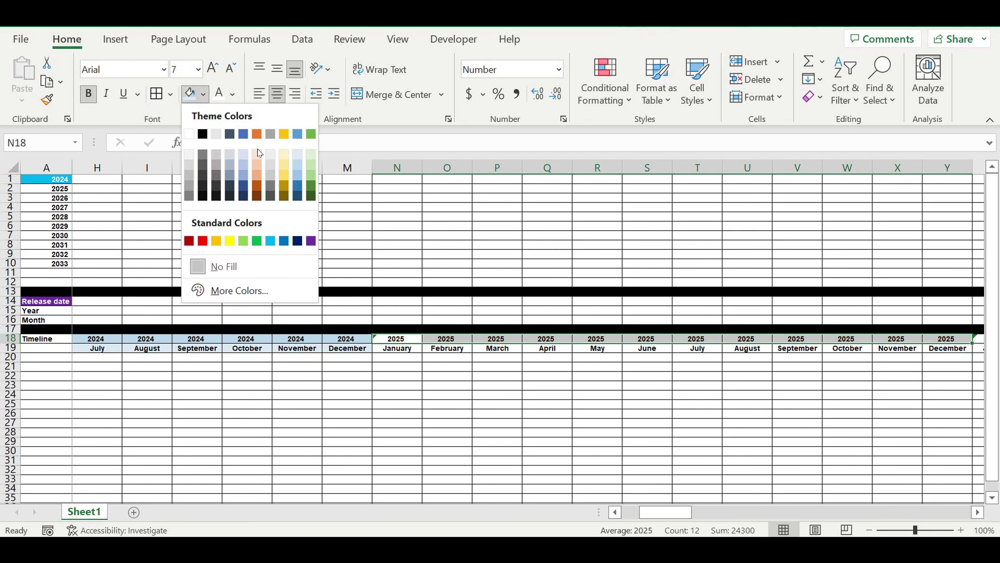
{"action": "left_click", "coordinate": [280, 169]}
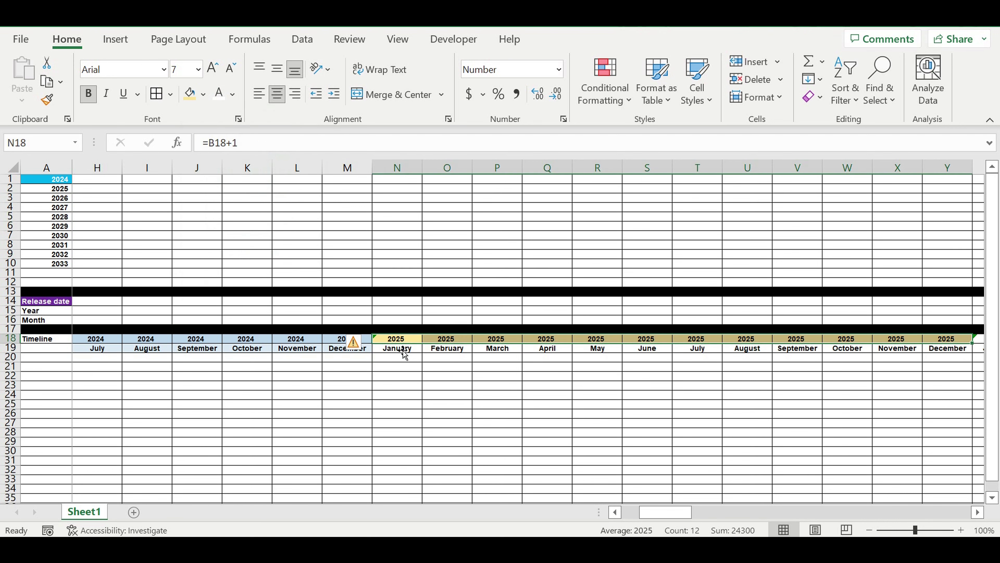
{"action": "left_click_drag", "start_coordinate": [401, 351], "coordinate": [955, 348]}
{"action": "left_click", "coordinate": [203, 95]}
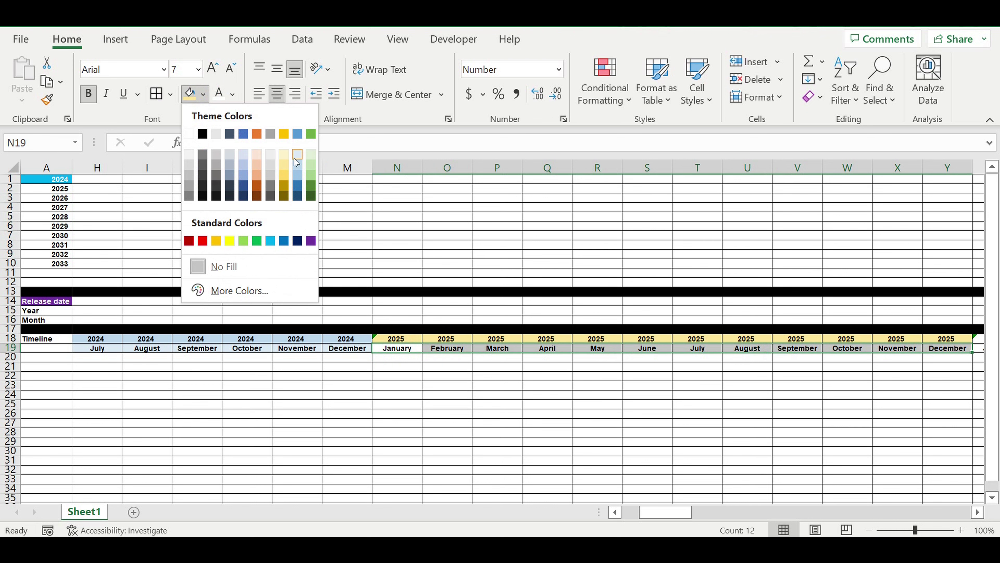
{"action": "left_click", "coordinate": [283, 158]}
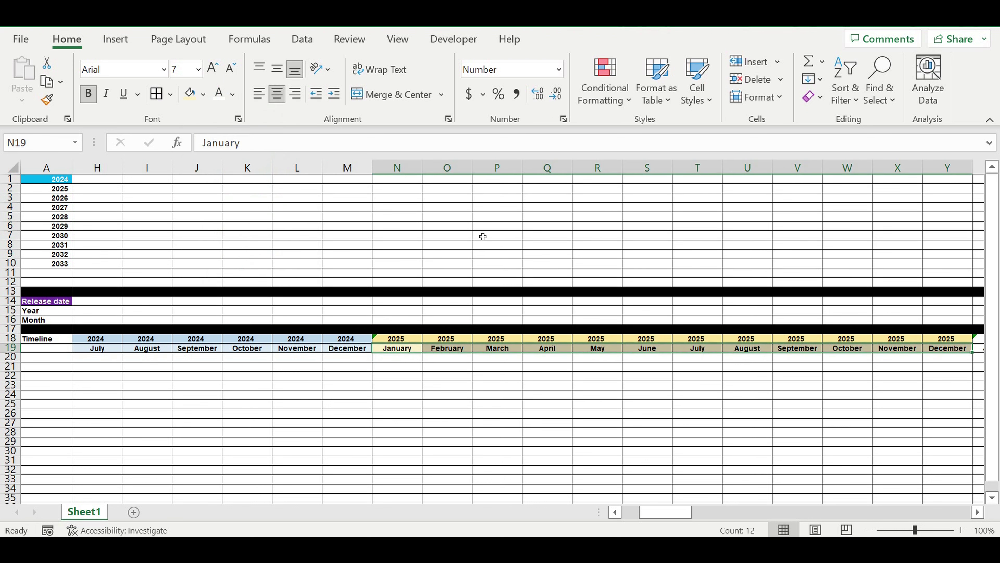
- Select the coloured 2024–2025 timeline header block
{"action": "left_click", "coordinate": [544, 377]}
{"action": "left_click_drag", "start_coordinate": [678, 512], "coordinate": [618, 515]}
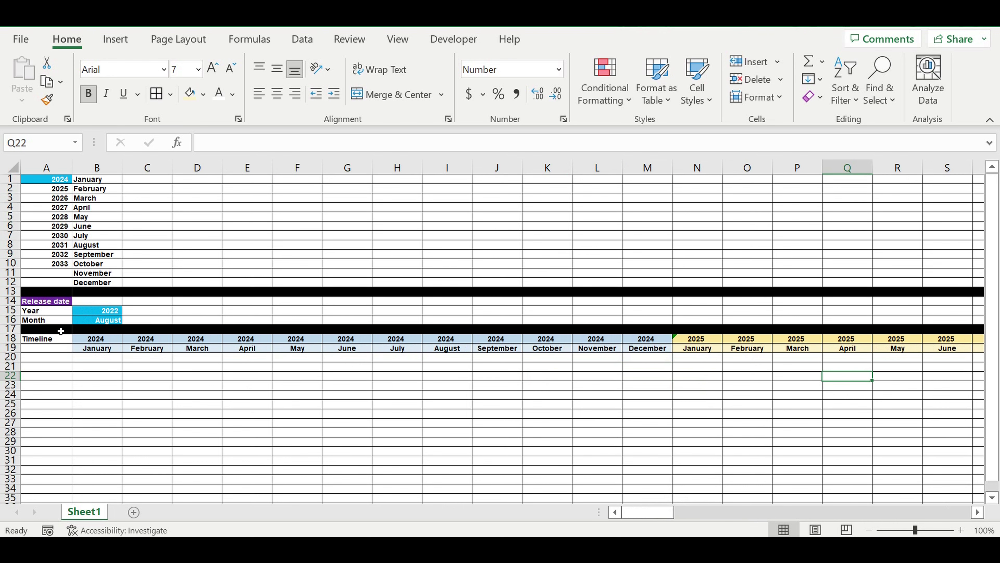
{"action": "left_click_drag", "start_coordinate": [96, 341], "coordinate": [689, 349]}
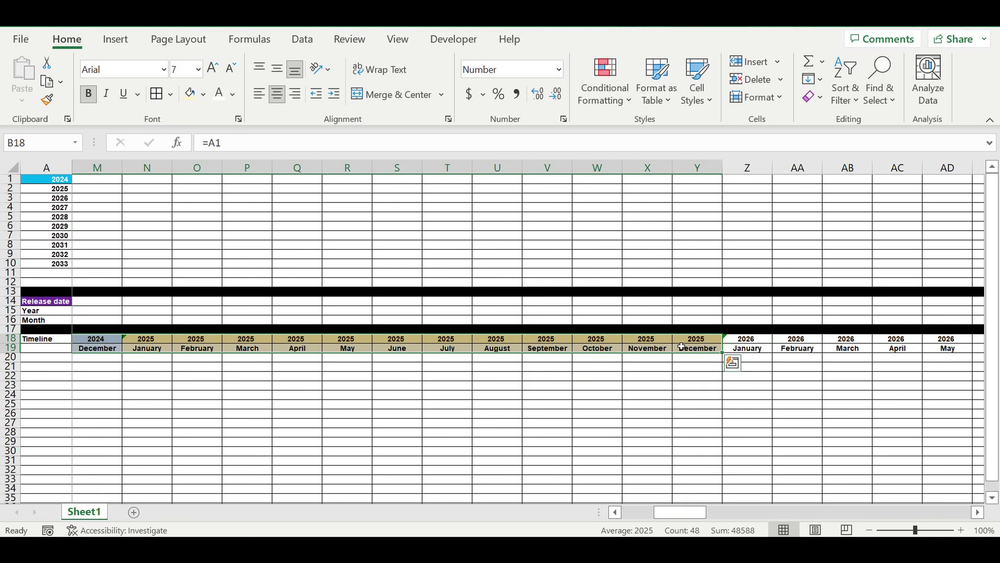
- Copy the coloured two-year block and paste its formatting onto 2026–2027
{"action": "right_click", "coordinate": [678, 346]}
{"action": "left_click", "coordinate": [722, 65]}
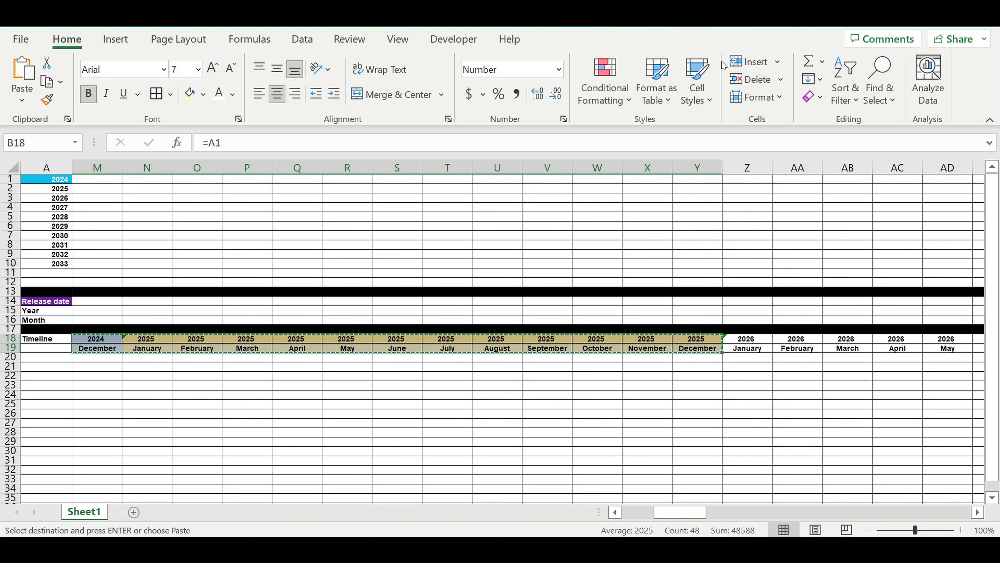
{"action": "left_click", "coordinate": [751, 340]}
{"action": "right_click", "coordinate": [753, 340]}
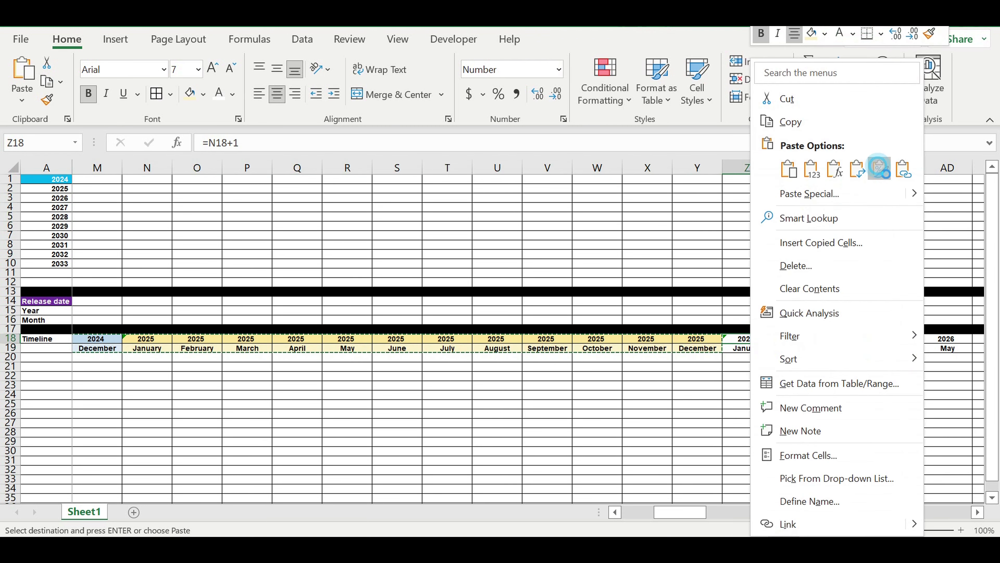
{"action": "left_click", "coordinate": [879, 166]}
{"action": "left_click_drag", "start_coordinate": [687, 511], "coordinate": [785, 508]}
- Paste the year colour formatting onto the 2028–2029 and 2030–2031 months
{"action": "left_click", "coordinate": [273, 340]}
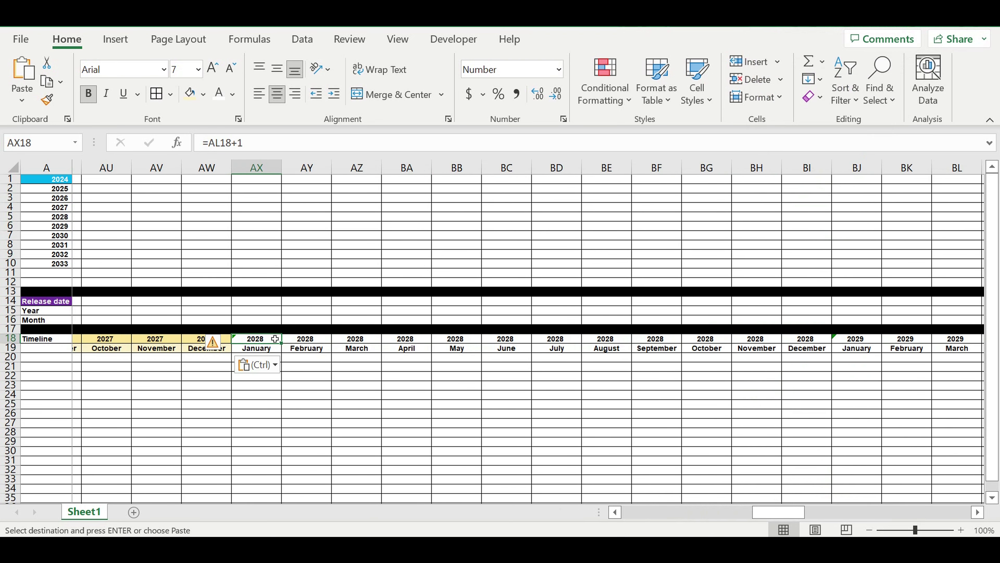
{"action": "right_click", "coordinate": [275, 339]}
{"action": "left_click", "coordinate": [399, 168]}
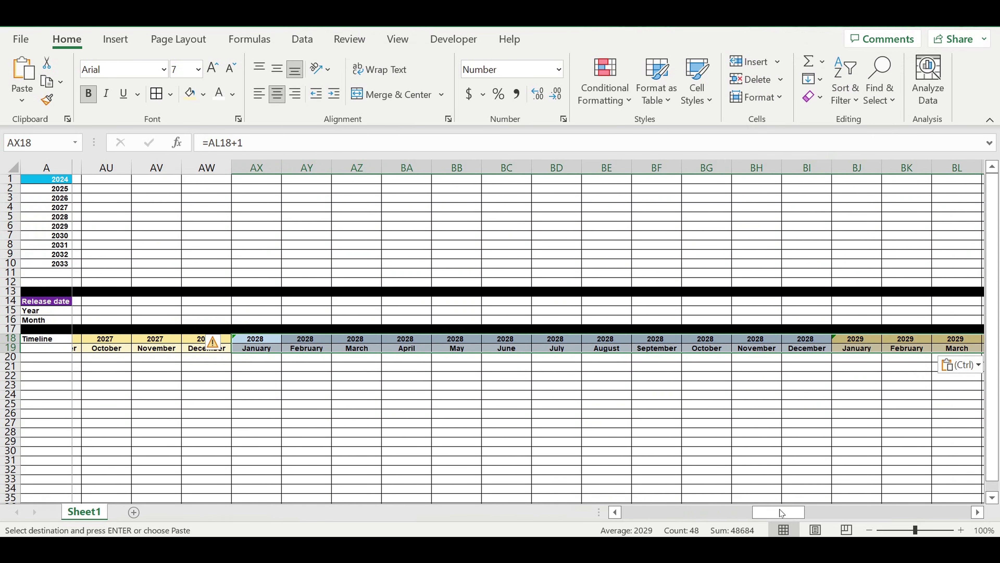
{"action": "left_click_drag", "start_coordinate": [780, 512], "coordinate": [874, 509]}
{"action": "left_click", "coordinate": [264, 339]}
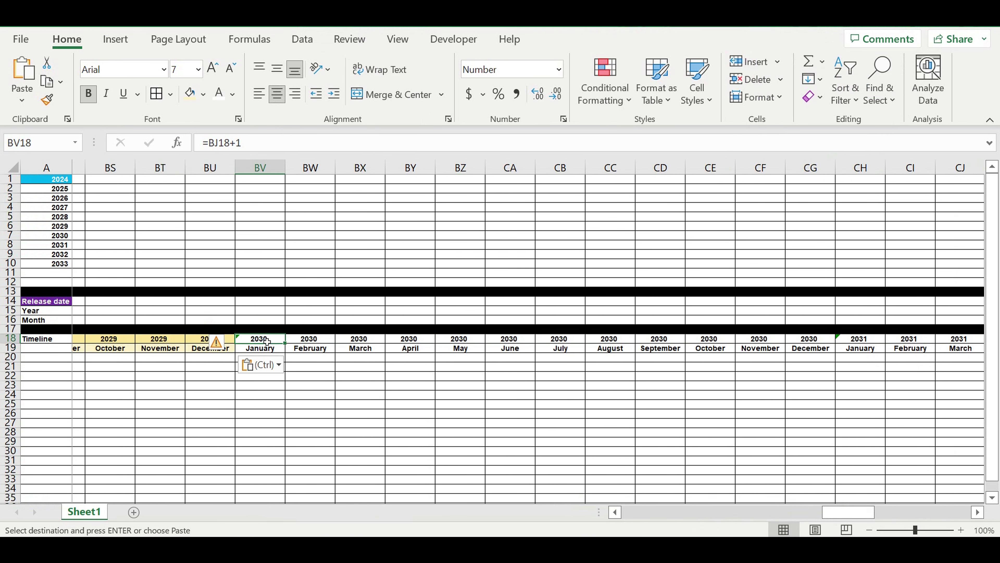
{"action": "right_click", "coordinate": [263, 339]}
{"action": "left_click", "coordinate": [393, 168]}
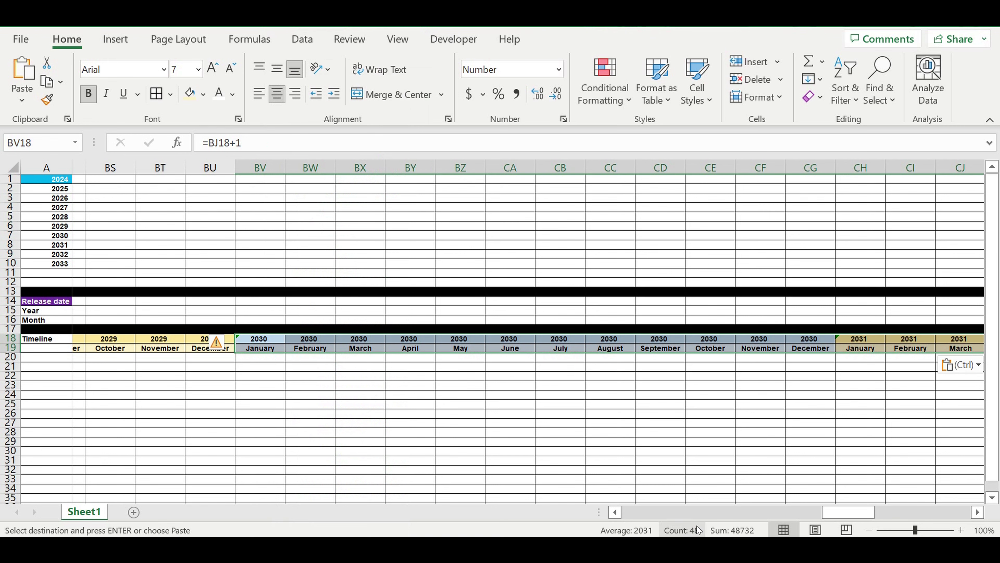
{"action": "left_click_drag", "start_coordinate": [866, 511], "coordinate": [431, 339]}
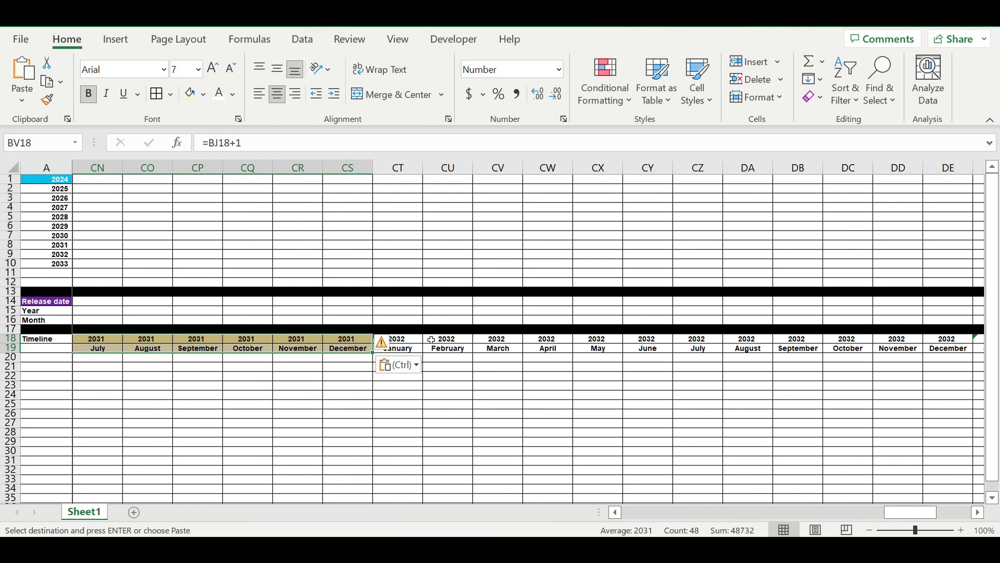
- Paste the colour formatting onto the 2032 month columns
{"action": "left_click", "coordinate": [409, 339]}
{"action": "right_click", "coordinate": [409, 340]}
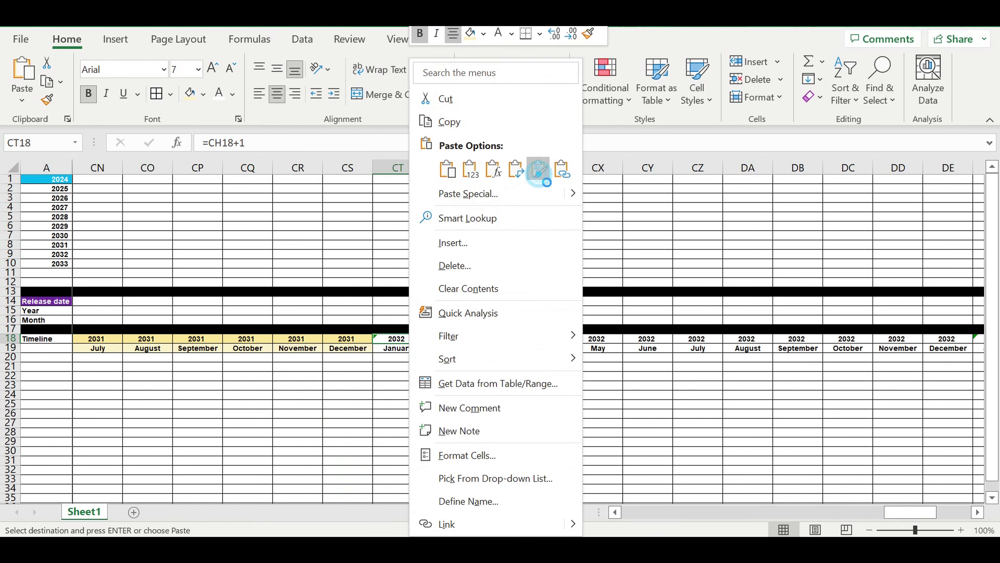
{"action": "left_click", "coordinate": [539, 168]}
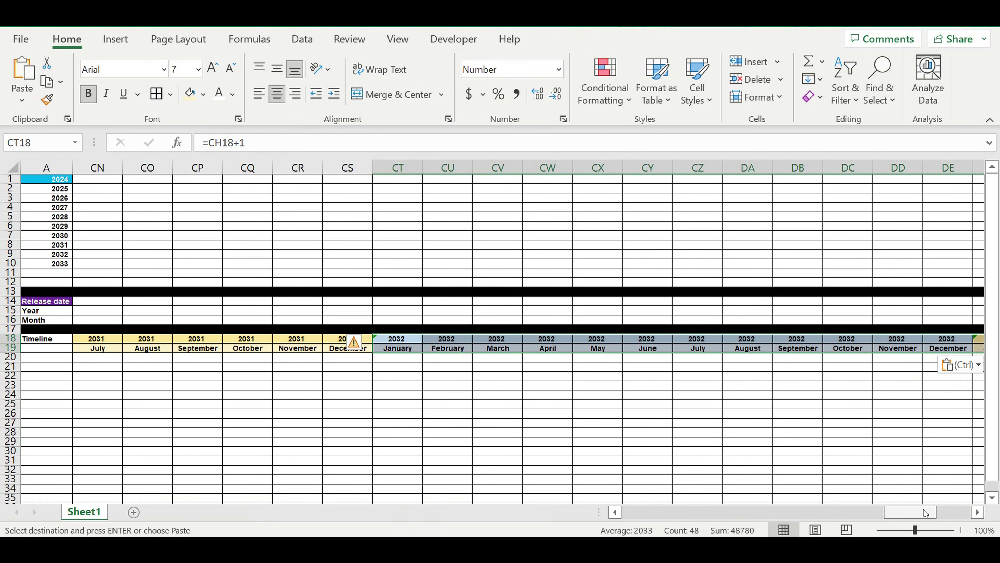
{"action": "left_click_drag", "start_coordinate": [917, 510], "coordinate": [975, 506]}
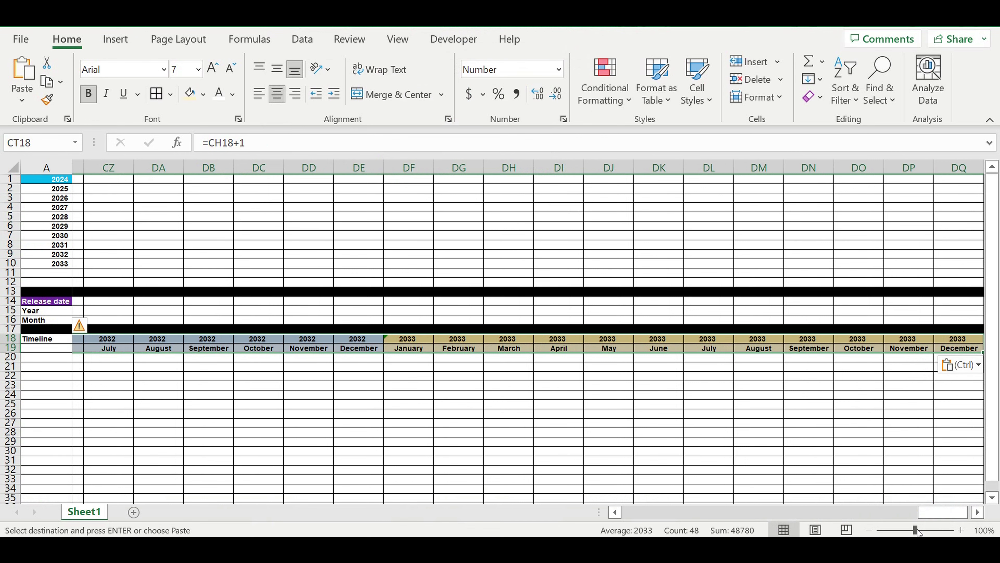
- Label A19 'Parameters', centred with a light blue fill
{"action": "type", "text": "Parameters"}
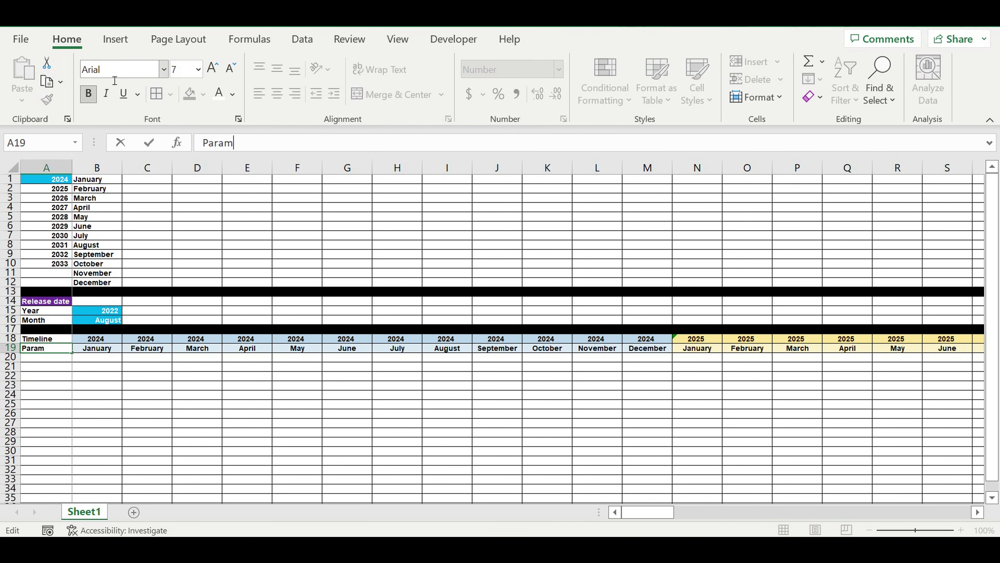
{"action": "key", "text": "Return"}
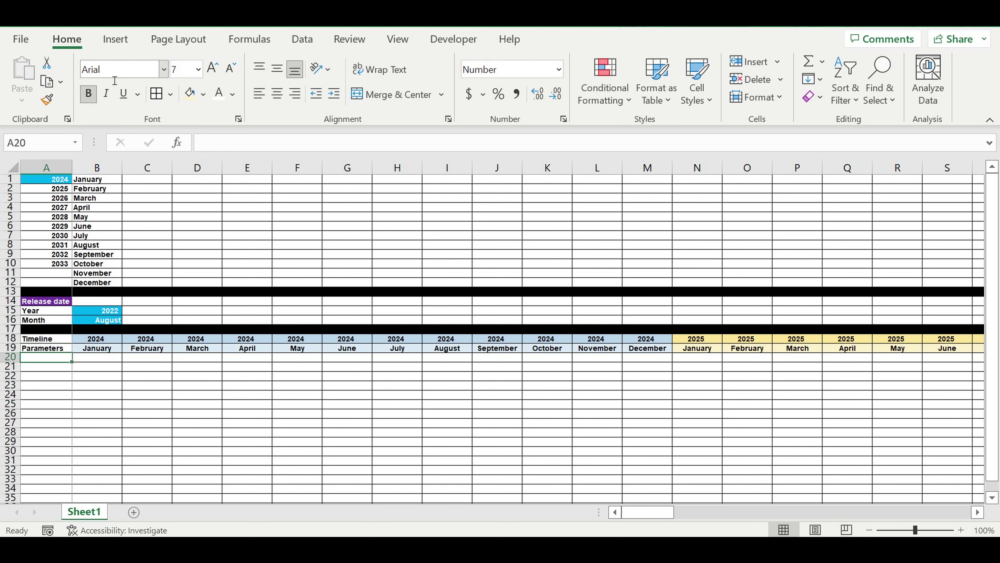
{"action": "left_click", "coordinate": [55, 348]}
{"action": "left_click", "coordinate": [277, 93]}
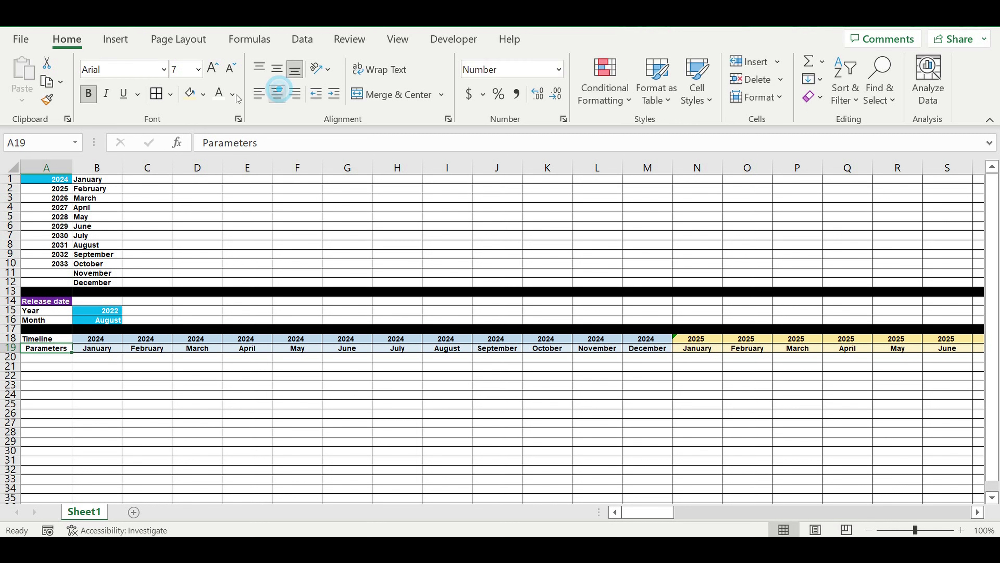
{"action": "left_click", "coordinate": [203, 94]}
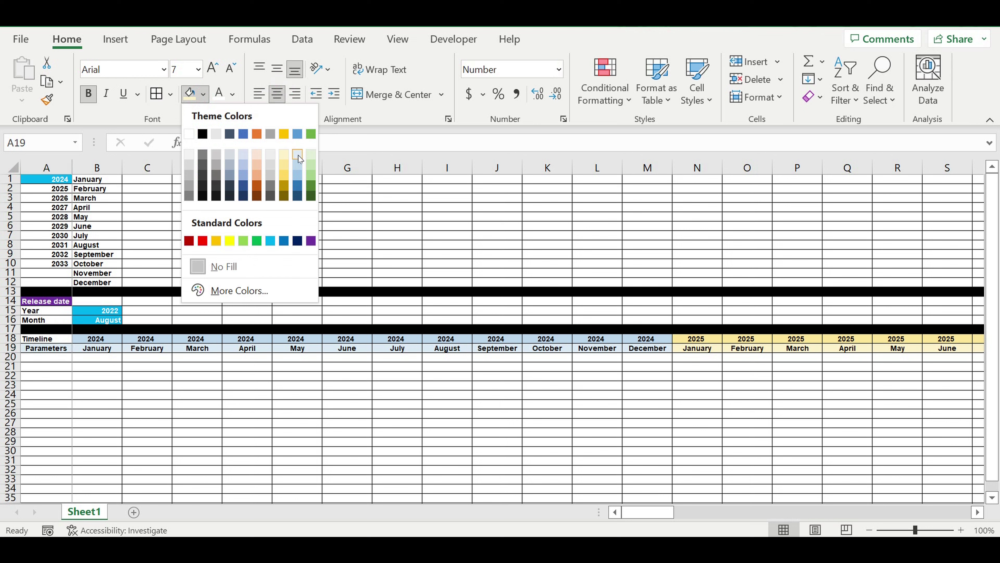
{"action": "left_click", "coordinate": [298, 154]}
- Fill the Timeline label yellow and widen column A to about 192 pixels
{"action": "key", "text": "Up"}
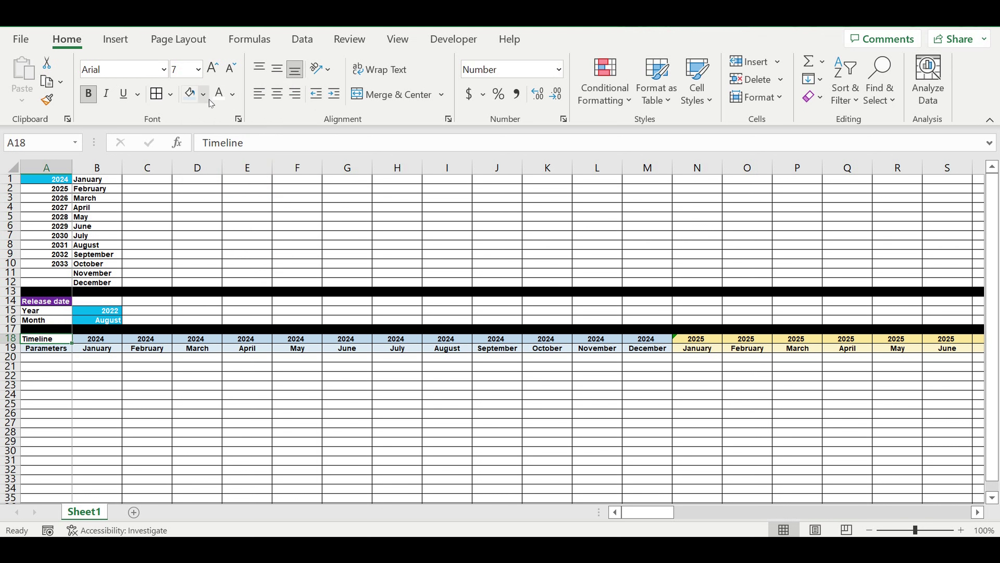
{"action": "left_click", "coordinate": [203, 93]}
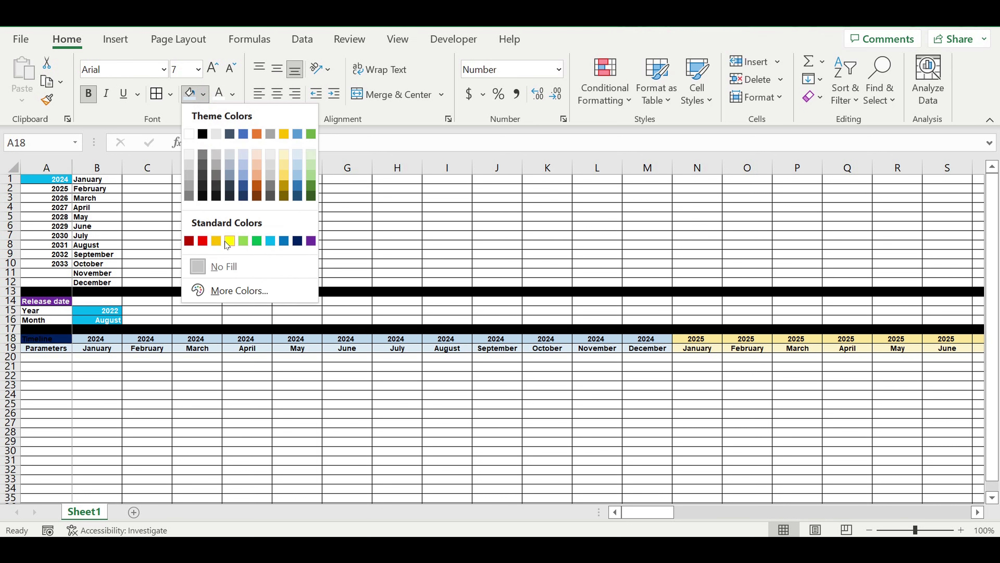
{"action": "left_click", "coordinate": [229, 241]}
{"action": "left_click", "coordinate": [154, 386]}
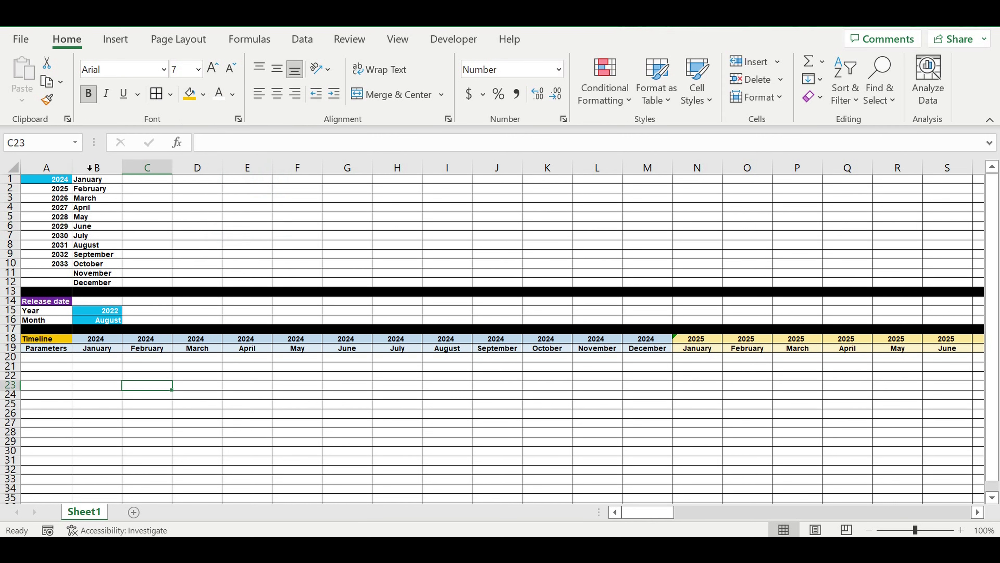
{"action": "left_click_drag", "start_coordinate": [72, 169], "coordinate": [120, 178]}
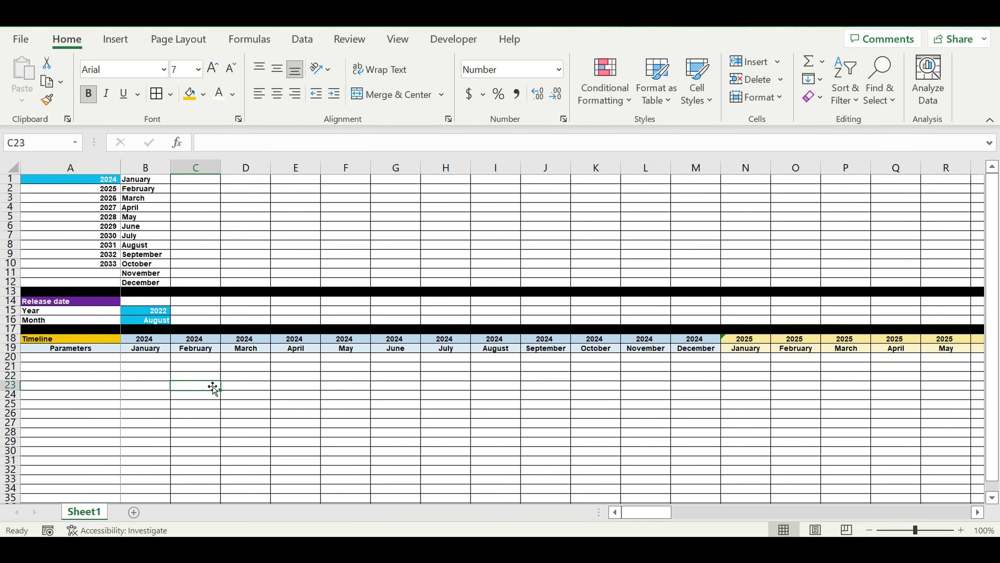
{"action": "left_click", "coordinate": [282, 377]}
- Indent the Year and Month labels in A15:A16
{"action": "left_click", "coordinate": [83, 359]}
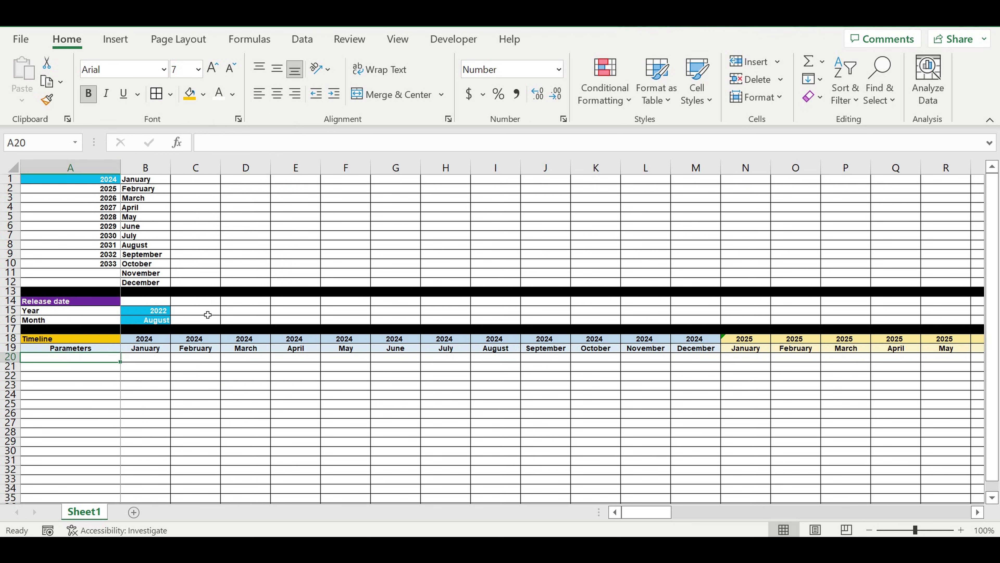
{"action": "left_click_drag", "start_coordinate": [53, 311], "coordinate": [53, 320]}
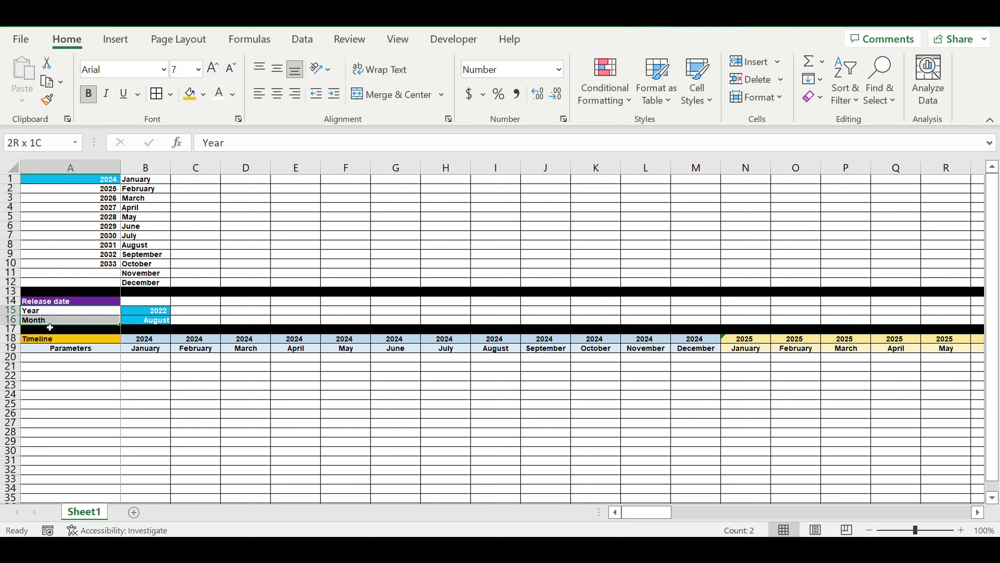
{"action": "left_click", "coordinate": [334, 93]}
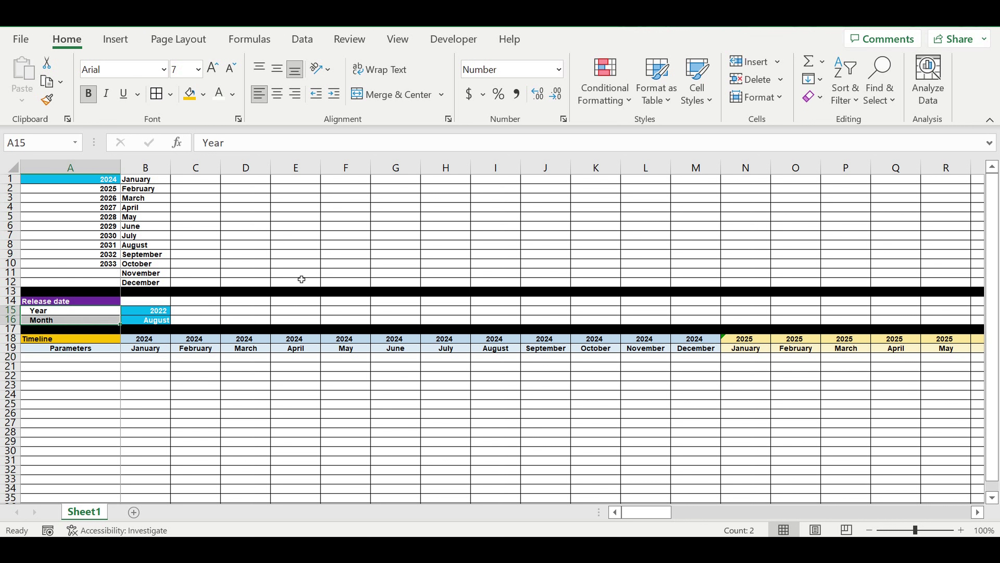
{"action": "left_click", "coordinate": [183, 365]}
{"action": "left_click_drag", "start_coordinate": [145, 310], "coordinate": [146, 321]}
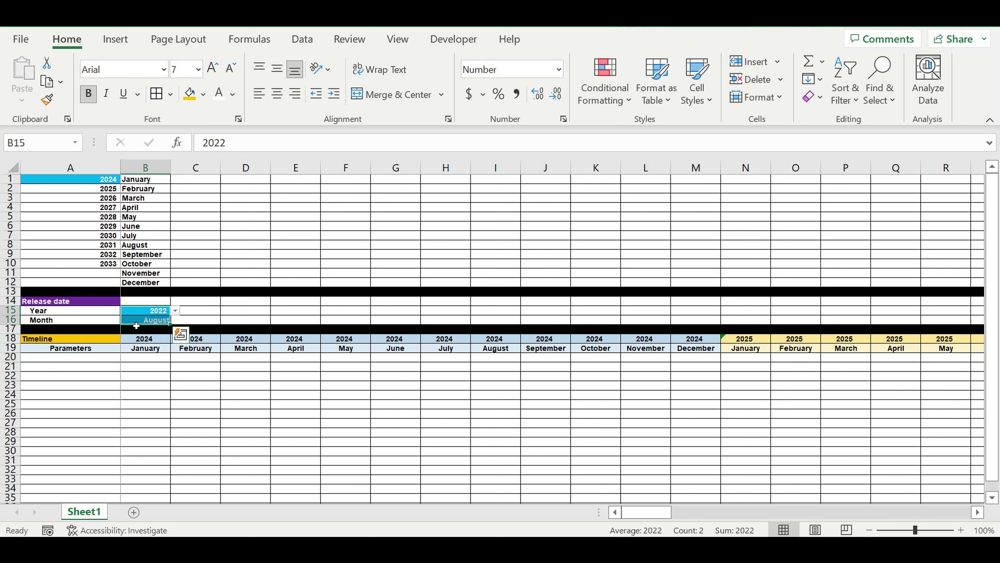
{"action": "left_click", "coordinate": [97, 357]}
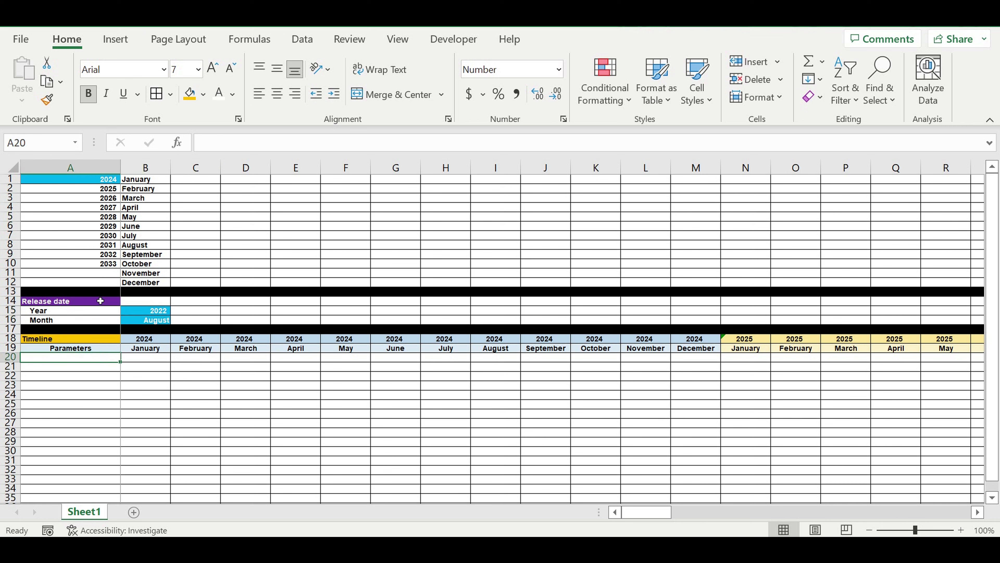
- Enter 'Operating activity start (0-1-0)' in A20, retyping the misspelled first attempt
{"action": "type", "text": "opefrating act"}
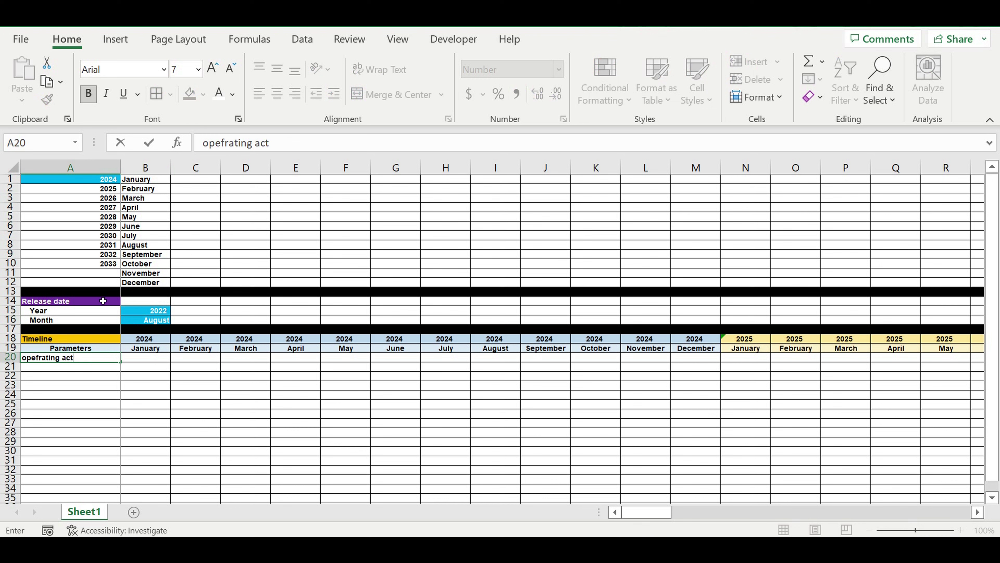
{"action": "type", "text": "ivity astart\\\\\\"}
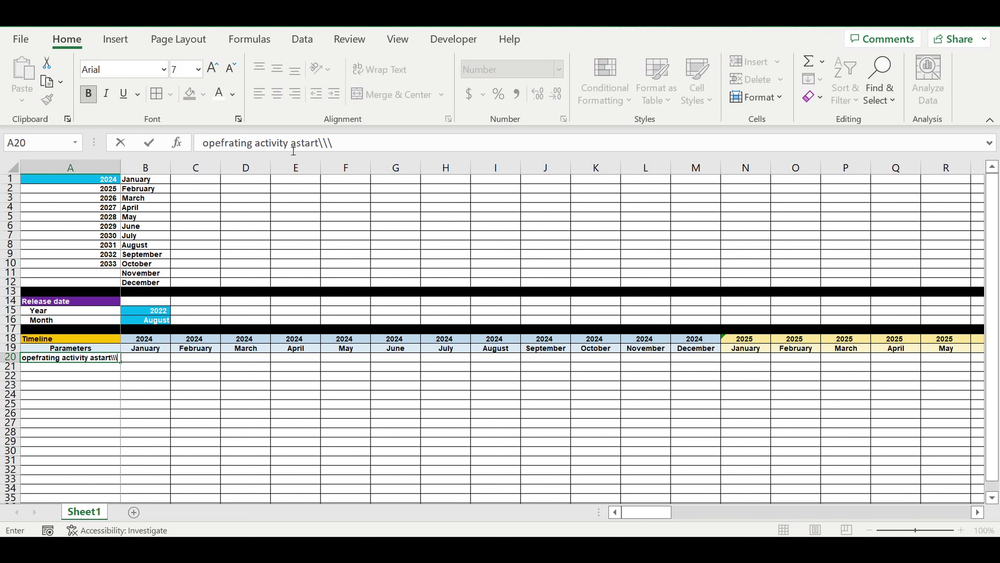
{"action": "left_click_drag", "start_coordinate": [297, 143], "coordinate": [302, 143]}
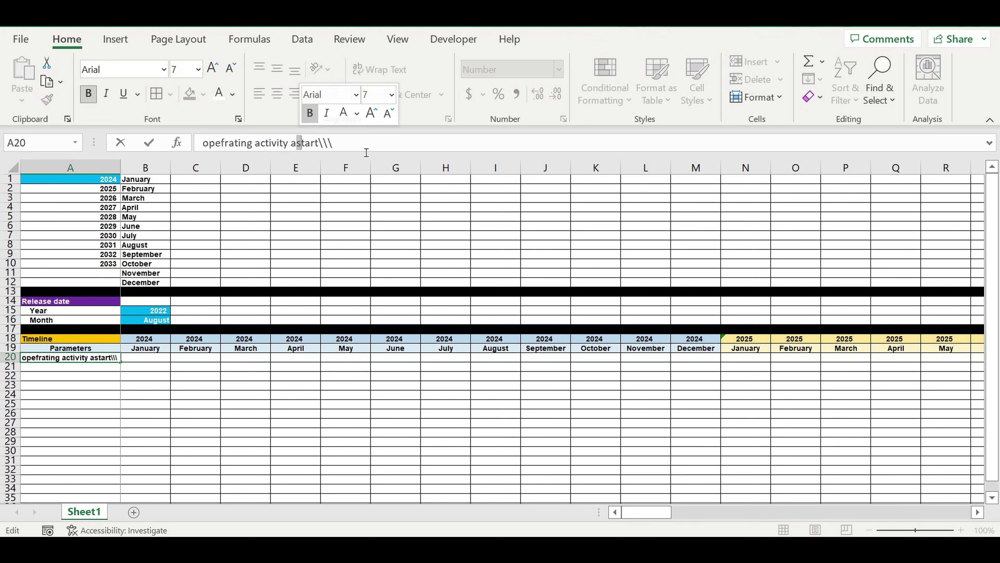
{"action": "key", "text": "Left"}
{"action": "key", "text": "BackSpace"}
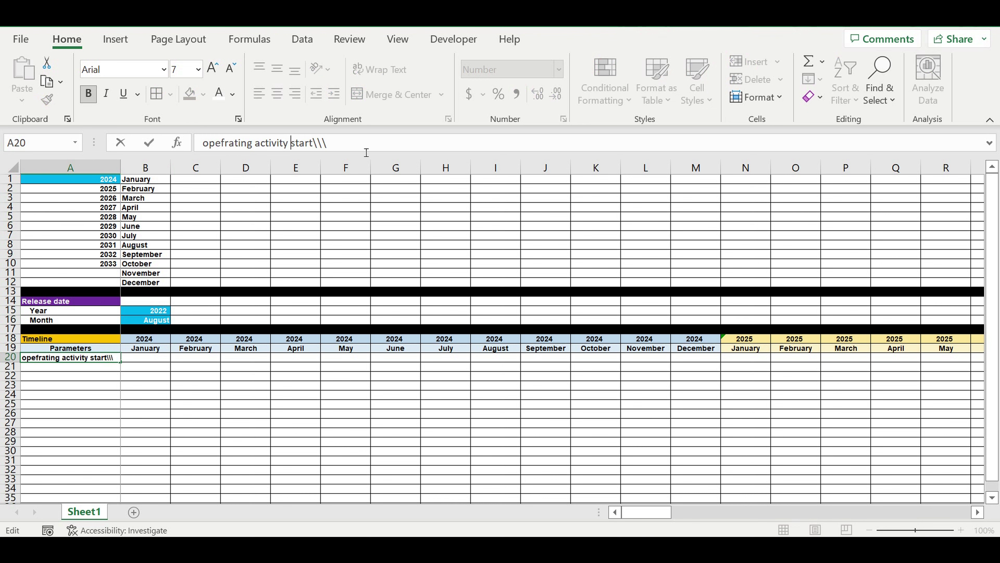
{"action": "left_click_drag", "start_coordinate": [314, 142], "coordinate": [388, 145]}
{"action": "key", "text": "BackSpace"}
{"action": "triple_click", "coordinate": [310, 150]}
{"action": "type", "text": "oper"}
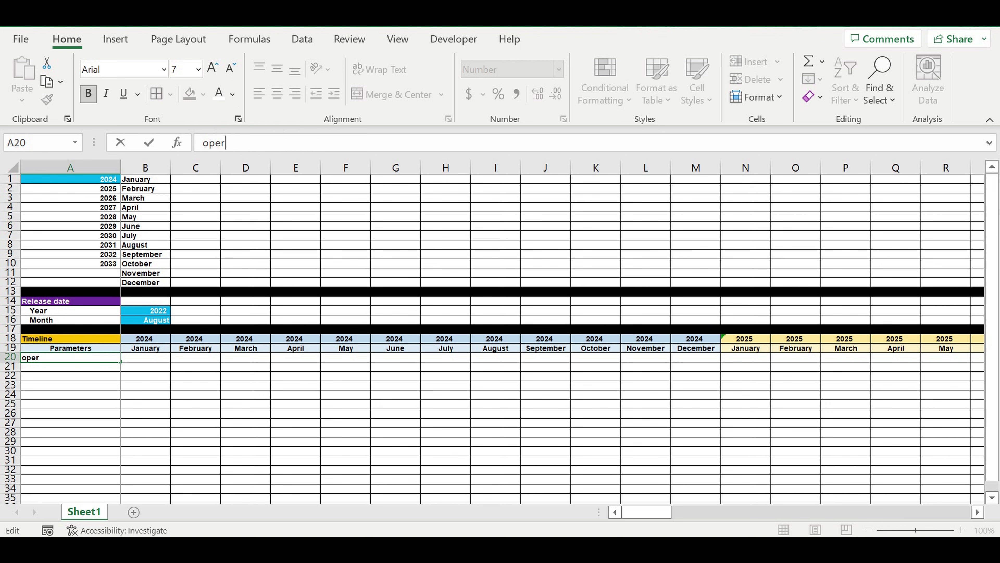
{"action": "key", "text": "BackSpace"}
{"action": "key", "text": "BackSpace"}
{"action": "key", "text": "BackSpace"}
{"action": "key", "text": "BackSpace"}
{"action": "type", "text": "Operating activity a"}
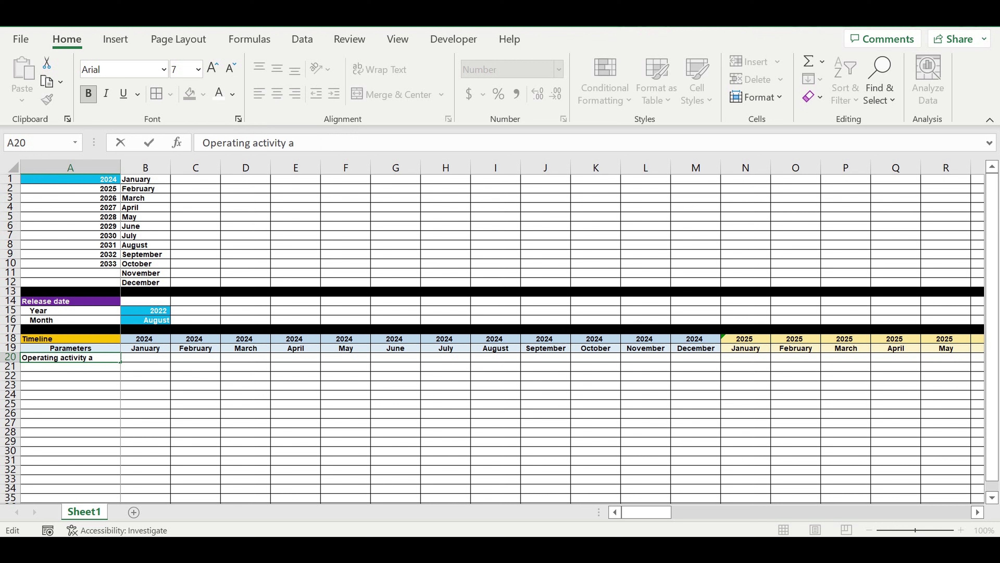
{"action": "type", "text": "tart (0-1-0"}
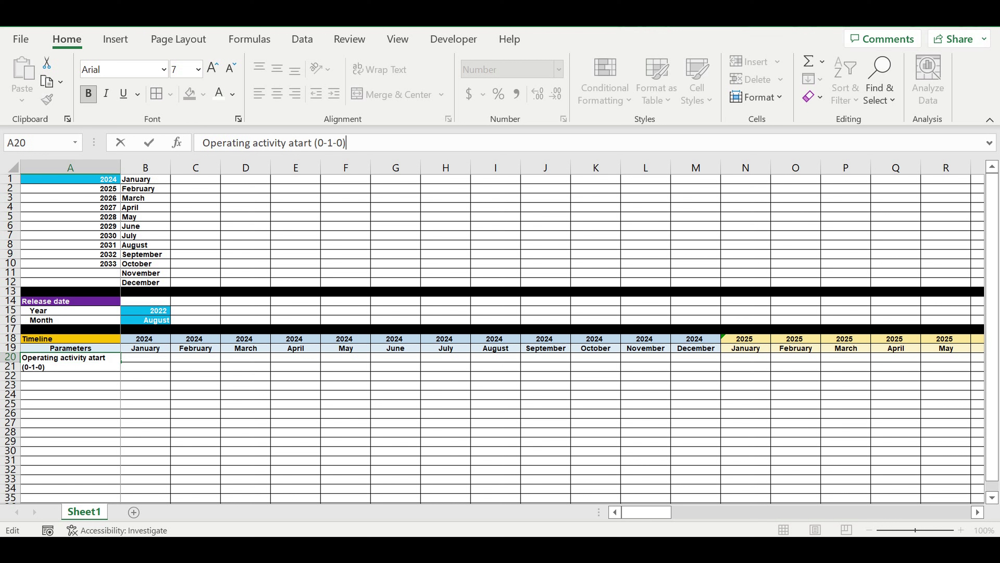
{"action": "key", "text": "Return"}
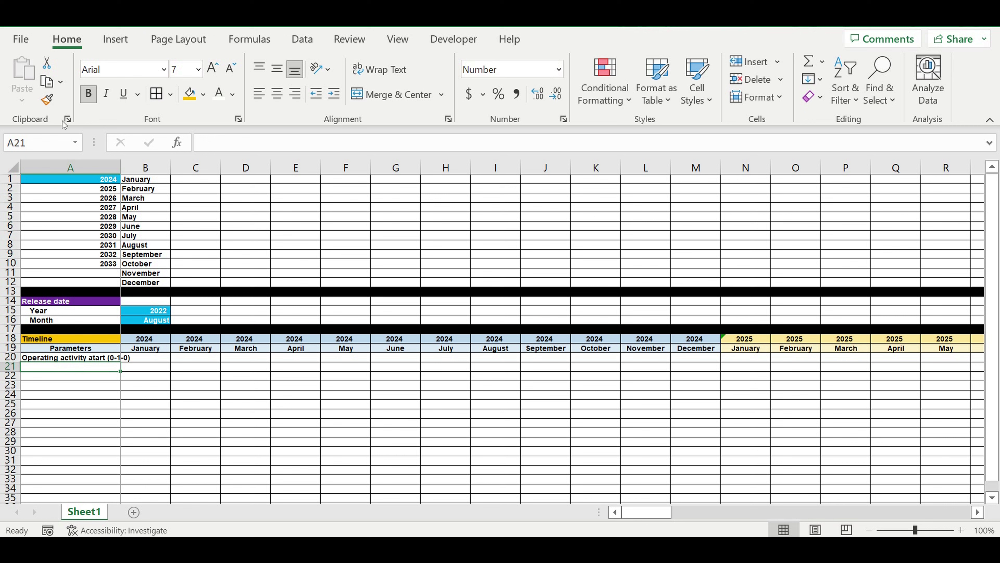
- Correct 'atart' to 'start' in the A20 label
{"action": "left_click", "coordinate": [106, 358]}
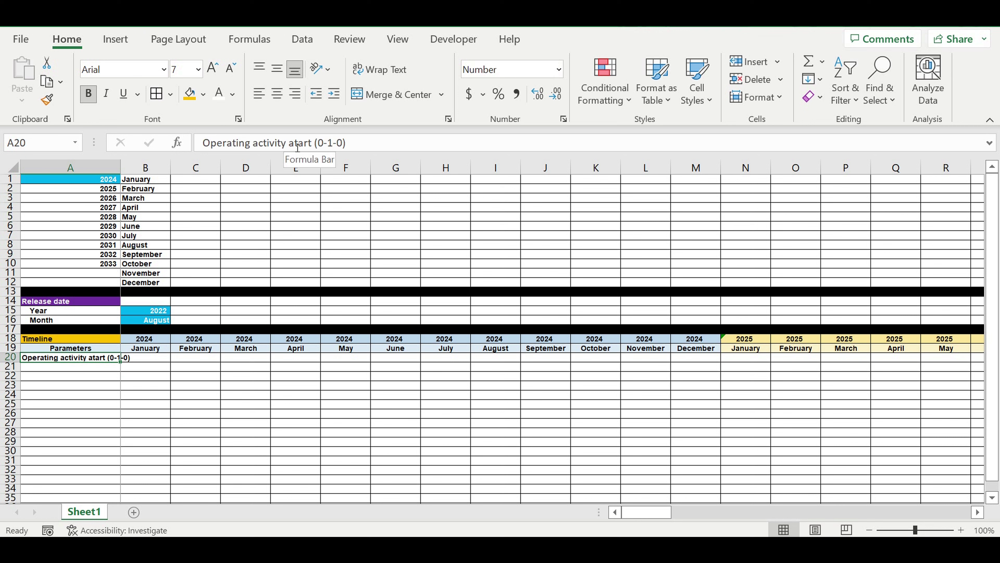
{"action": "left_click", "coordinate": [291, 143]}
{"action": "key", "text": "Delete"}
{"action": "type", "text": "s"}
{"action": "left_click", "coordinate": [325, 199]}
{"action": "left_click", "coordinate": [124, 179]}
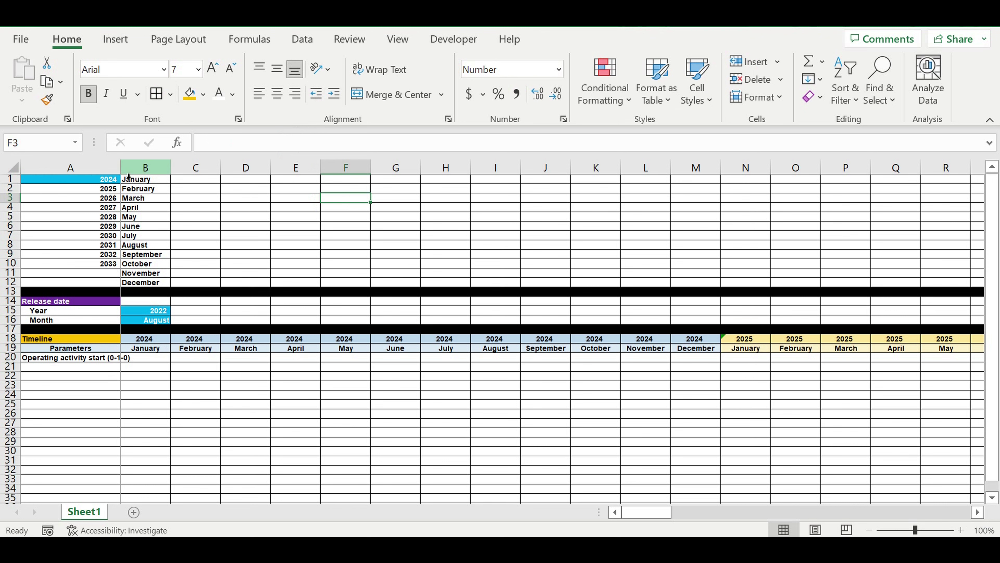
- Autofit column A and begin B20's formula with the condition B18=$B$15
{"action": "key", "text": "ctrl+space"}
{"action": "double_click", "coordinate": [121, 168]}
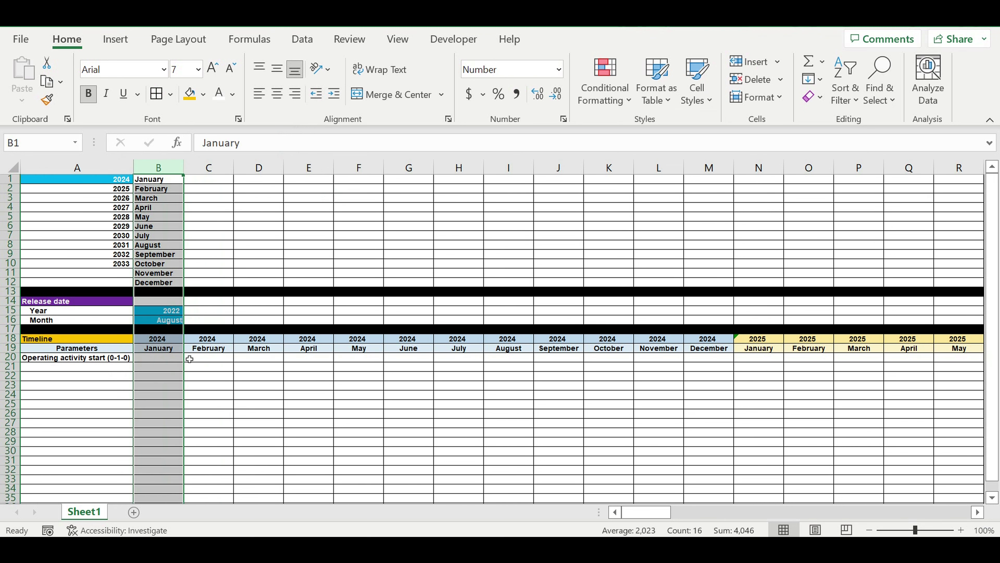
{"action": "left_click", "coordinate": [161, 359]}
{"action": "left_click", "coordinate": [219, 147]}
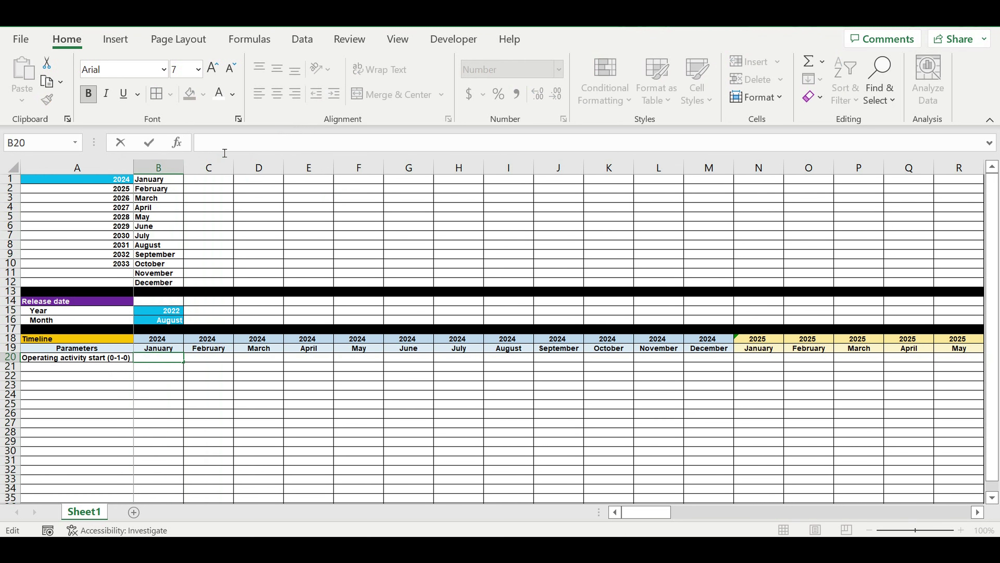
{"action": "type", "text": "="}
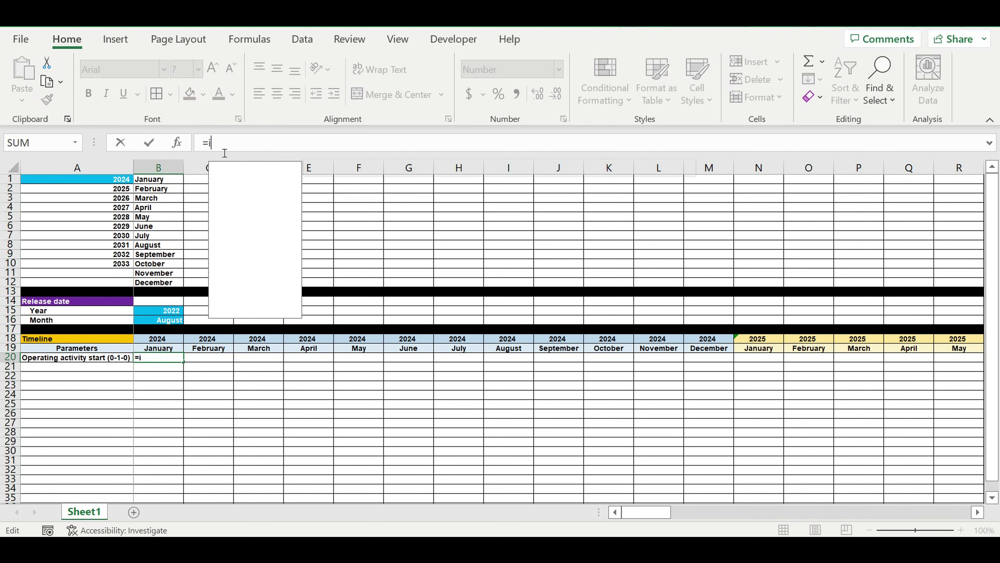
{"action": "type", "text": "if("}
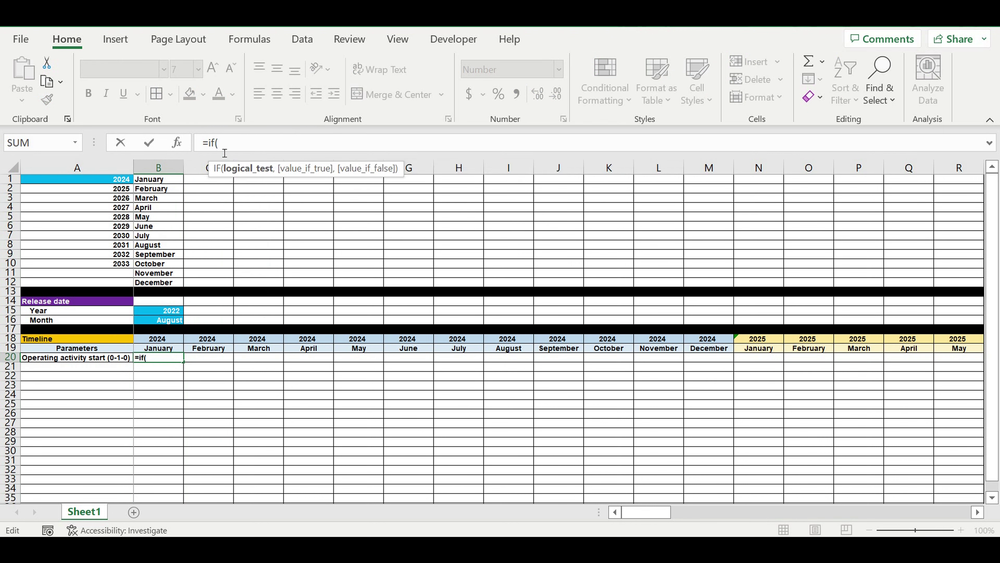
{"action": "type", "text": "and("}
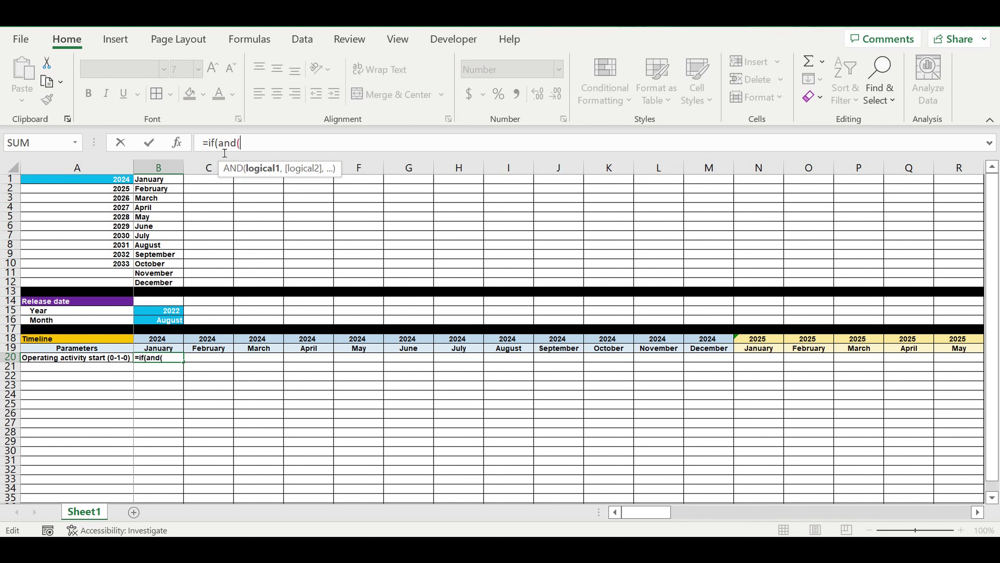
{"action": "left_click", "coordinate": [170, 340]}
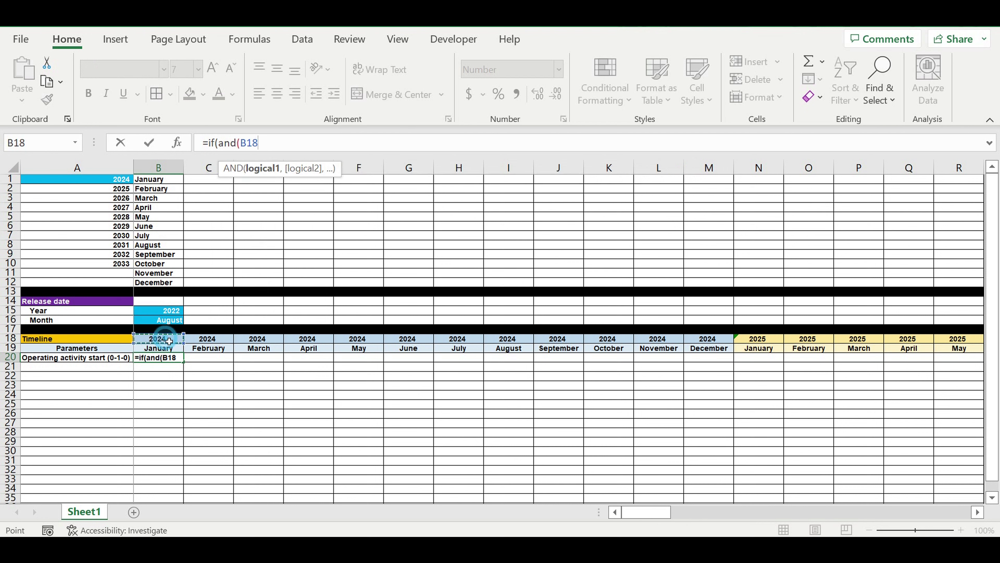
{"action": "type", "text": "="}
{"action": "left_click", "coordinate": [161, 315]}
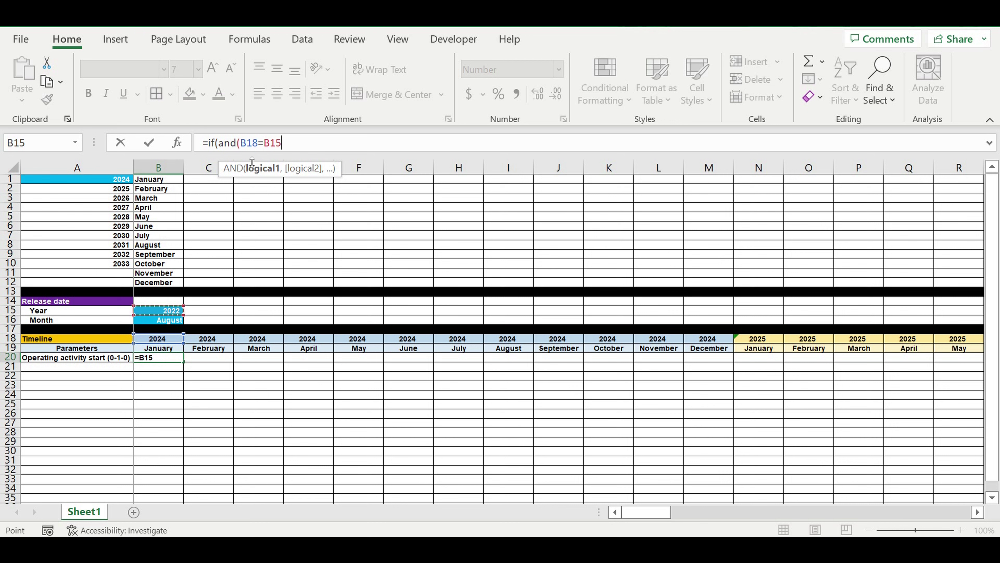
{"action": "left_click", "coordinate": [272, 143]}
{"action": "type", "text": "$"}
{"action": "key", "text": "Right"}
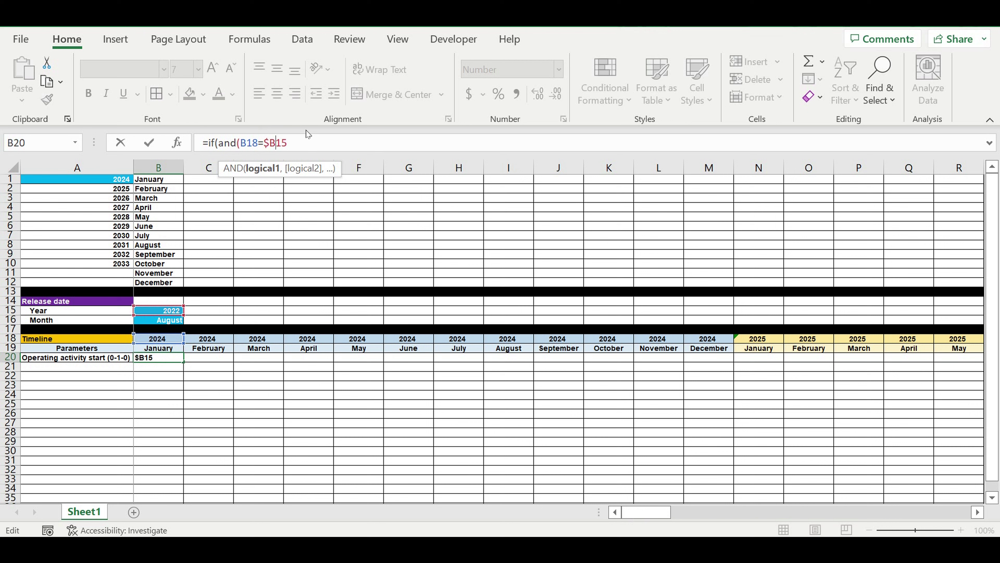
{"action": "type", "text": "$"}
{"action": "left_click", "coordinate": [330, 150]}
{"action": "type", "text": ","}
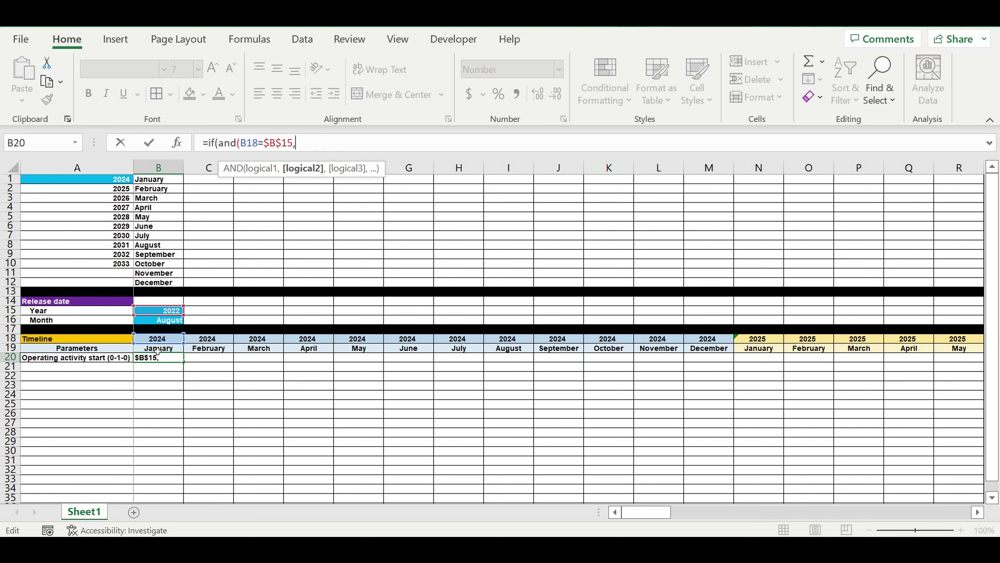
- Complete B20 as =IF(AND(B18=$B$15,B19=$B$16),1,0)
{"action": "left_click", "coordinate": [170, 351]}
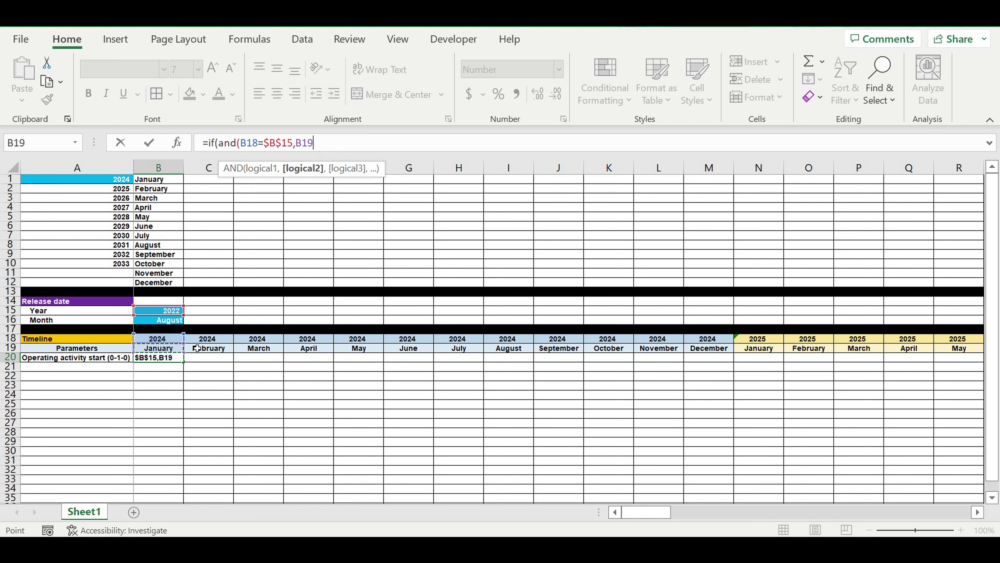
{"action": "type", "text": "="}
{"action": "left_click", "coordinate": [176, 320]}
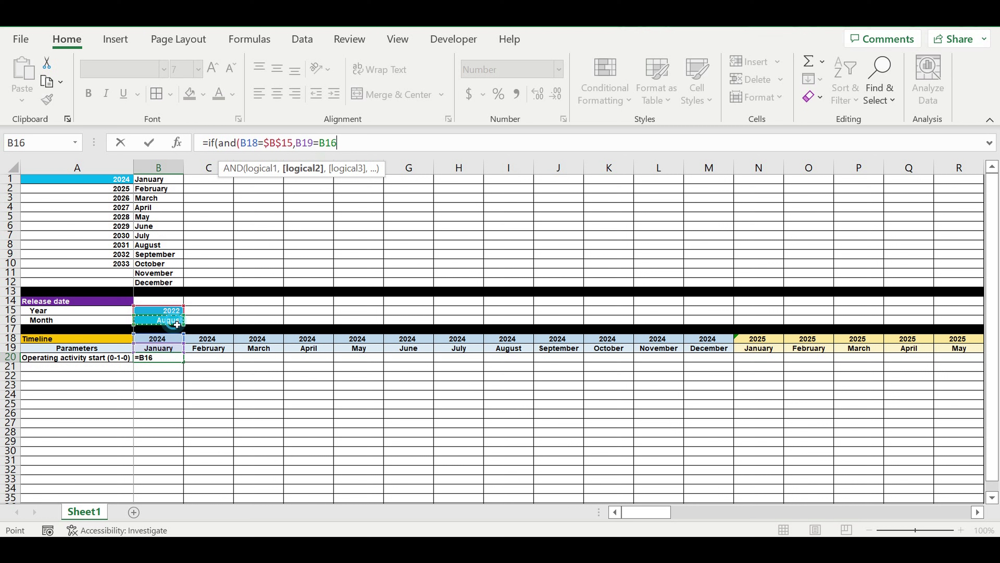
{"action": "left_click", "coordinate": [320, 145]}
{"action": "type", "text": "$"}
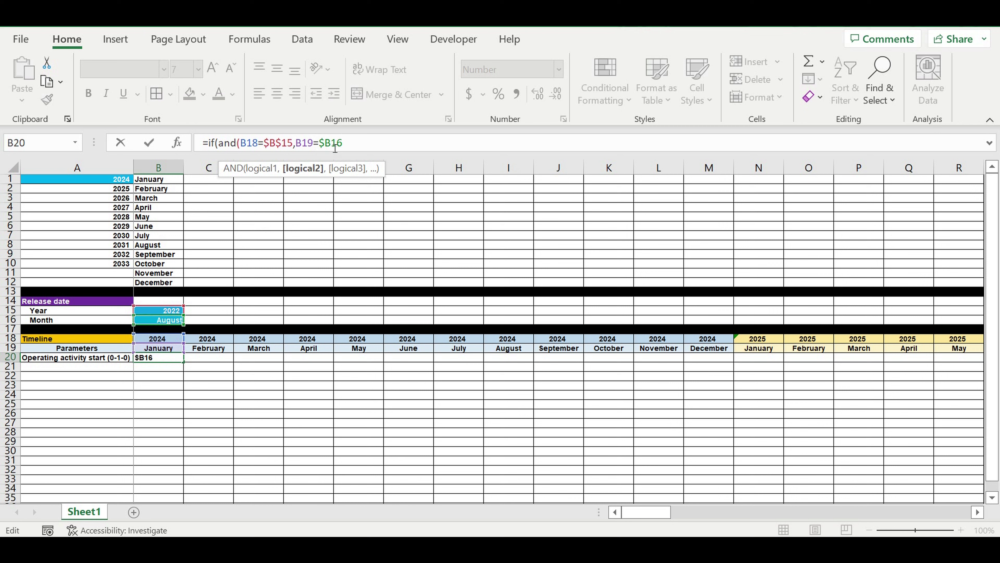
{"action": "left_click", "coordinate": [335, 147]}
{"action": "type", "text": "$16)"}
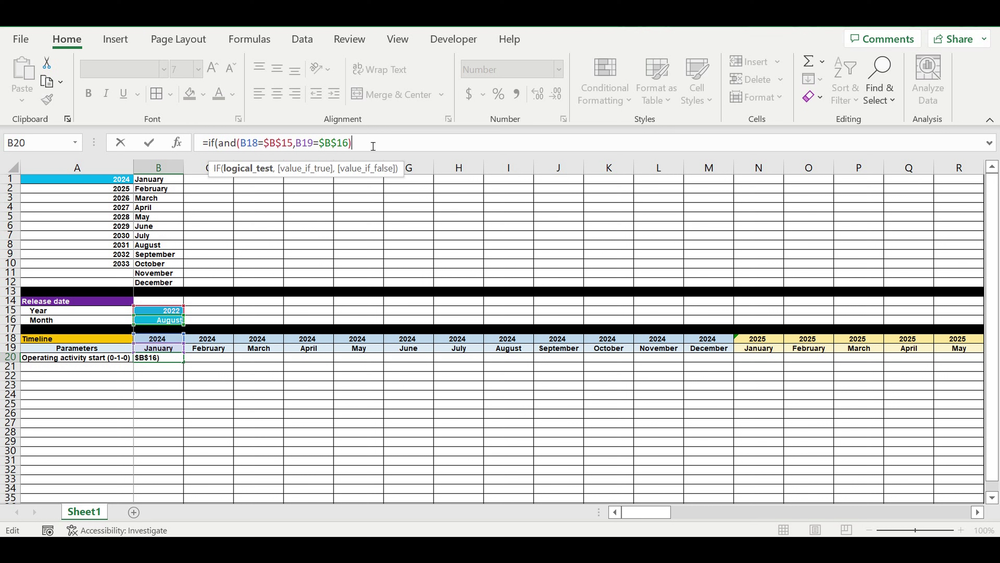
{"action": "type", "text": ",1,0)"}
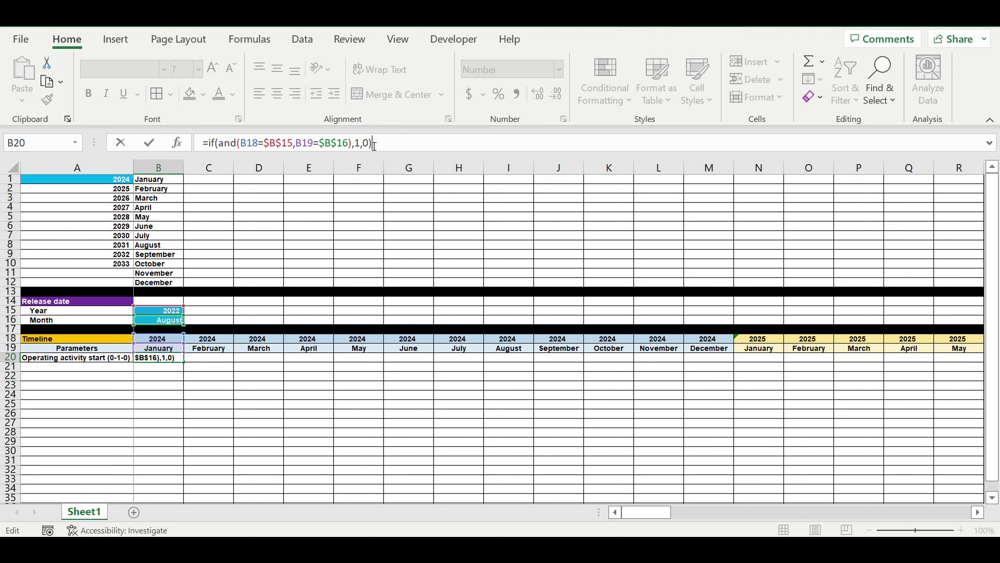
{"action": "key", "text": "Return"}
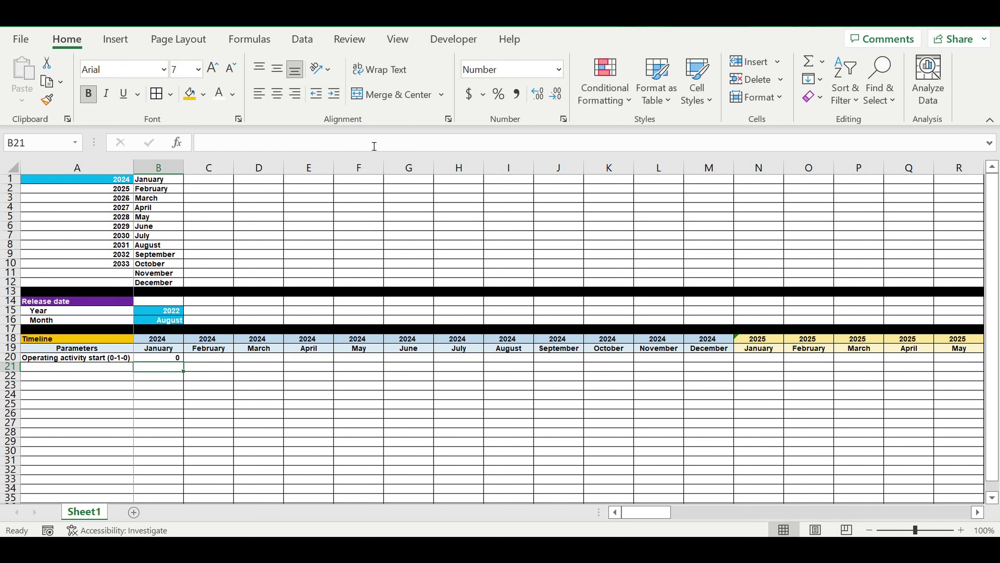
- Change the starting year in A1 from 2024 to 2022
{"action": "left_click", "coordinate": [126, 180]}
{"action": "left_click", "coordinate": [220, 143]}
{"action": "key", "text": "BackSpace"}
{"action": "type", "text": "2"}
{"action": "key", "text": "ctrl+Return"}
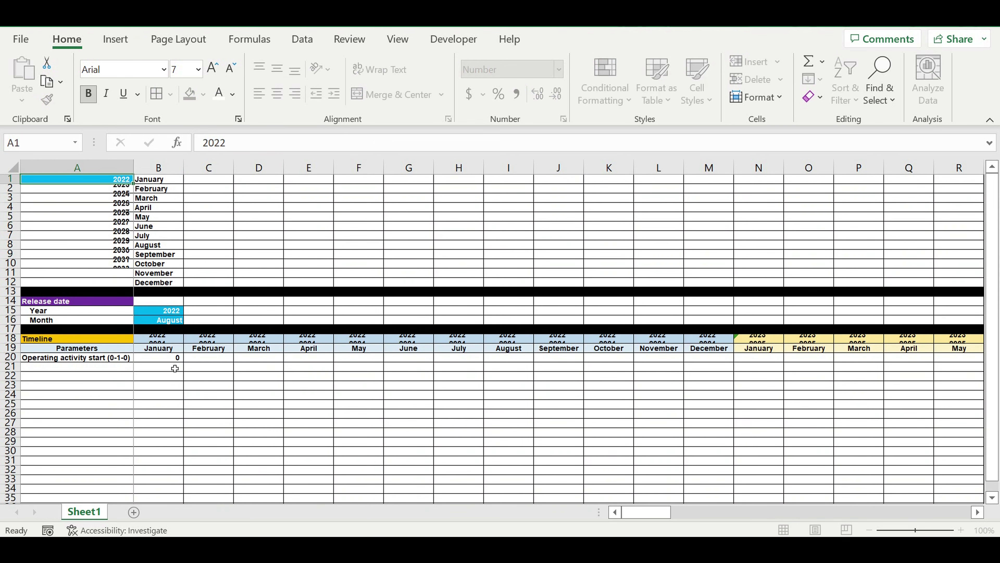
- Copy the B20 flag formula across row 20
{"action": "left_click", "coordinate": [210, 389]}
{"action": "key", "text": "Left"}
{"action": "key", "text": "Up"}
{"action": "key", "text": "Up"}
{"action": "key", "text": "Up"}
{"action": "left_click_drag", "start_coordinate": [190, 366], "coordinate": [910, 359]}
- Extend the row 20 flag formula through December 2031 (column DQ)
{"action": "mouse_move", "coordinate": [987, 377]}
{"action": "left_mouse_down"}
{"action": "mouse_move", "coordinate": [966, 385]}
{"action": "mouse_move", "coordinate": [986, 386]}
{"action": "mouse_move", "coordinate": [922, 385]}
{"action": "left_mouse_up"}
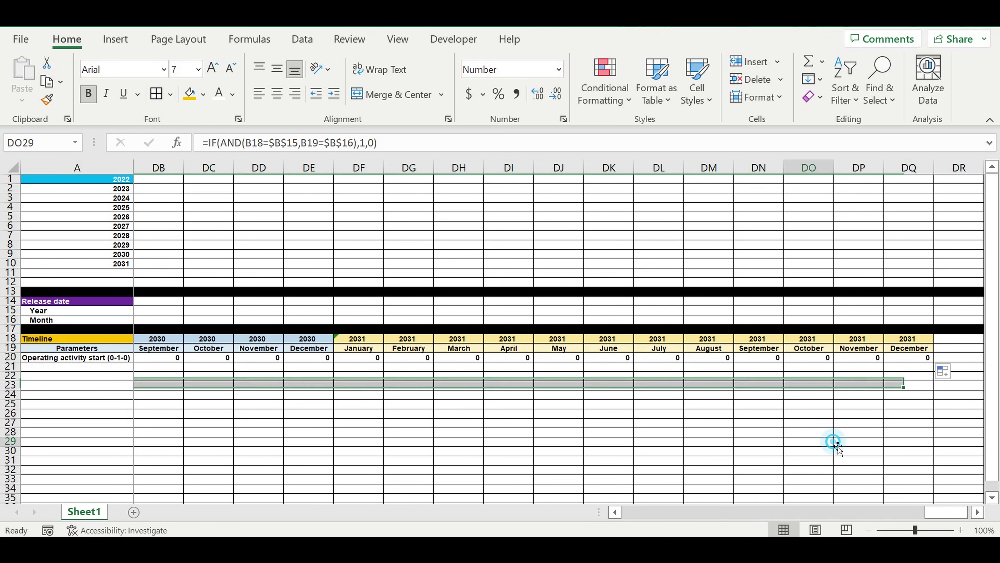
{"action": "left_click", "coordinate": [831, 441]}
{"action": "left_click_drag", "start_coordinate": [939, 513], "coordinate": [636, 513]}
- Verify I20 (August 2022) shows 1 and copy the Operating activity label into A21
{"action": "left_click", "coordinate": [521, 392]}
{"action": "left_click", "coordinate": [514, 359]}
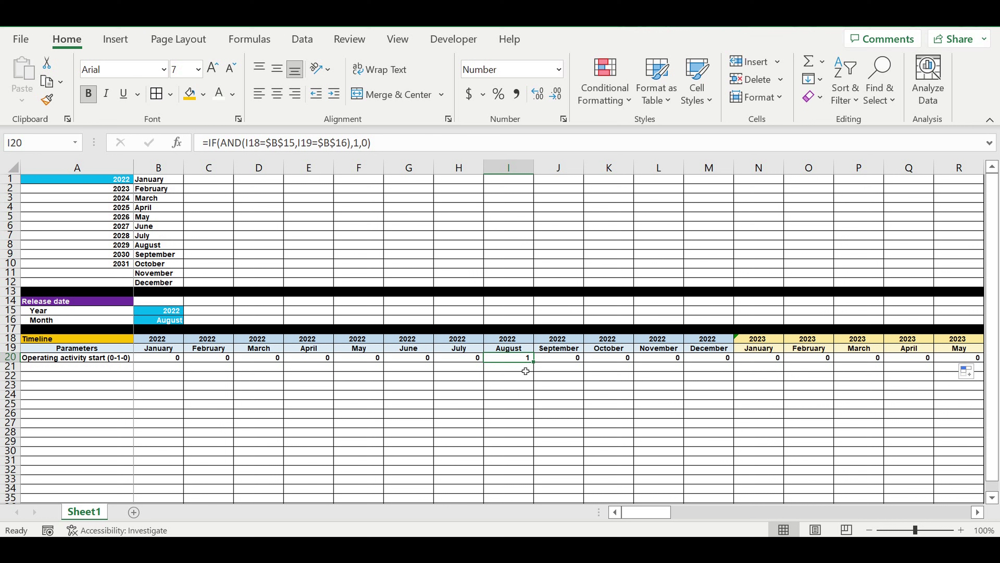
{"action": "left_click", "coordinate": [84, 358]}
{"action": "left_click_drag", "start_coordinate": [137, 368], "coordinate": [133, 372]}
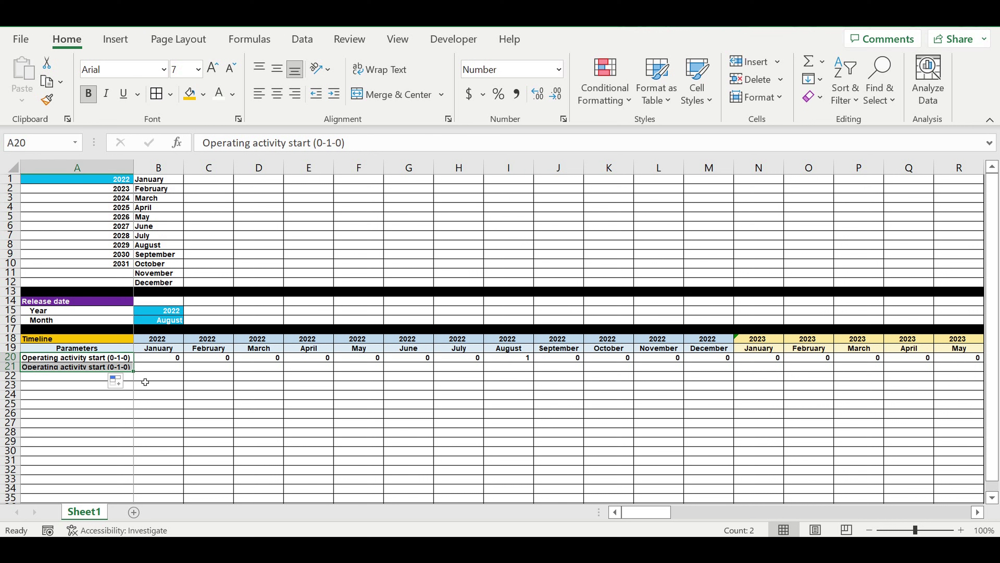
- Rename the A21 label to 'Operating activity start (0-1-1)'
{"action": "left_click", "coordinate": [102, 366]}
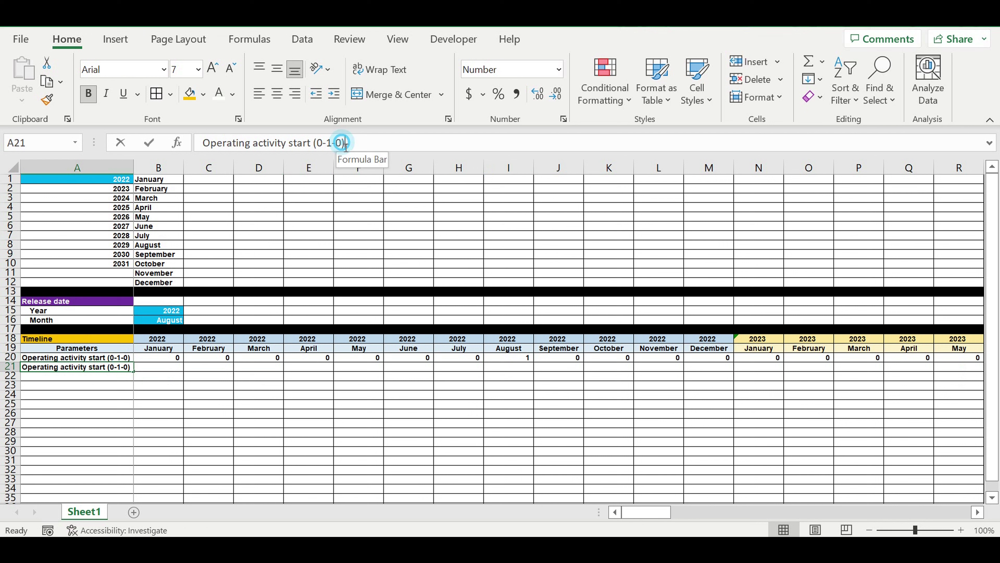
{"action": "double_click", "coordinate": [338, 143]}
{"action": "type", "text": "1"}
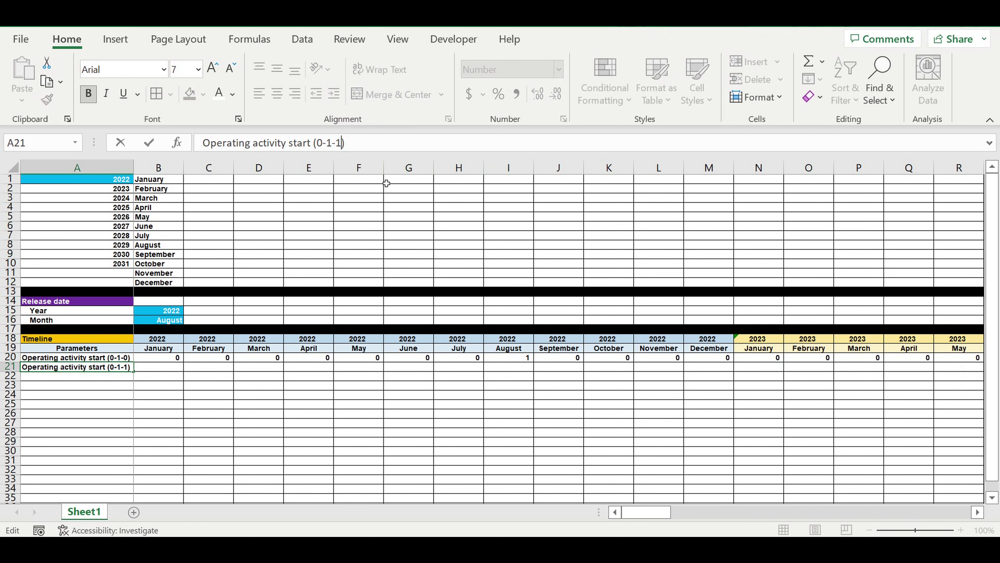
{"action": "left_click", "coordinate": [221, 403]}
- Set B21 to =B20 and C21 to =B21+C20, filling the running total across row 21
{"action": "left_click", "coordinate": [159, 367]}
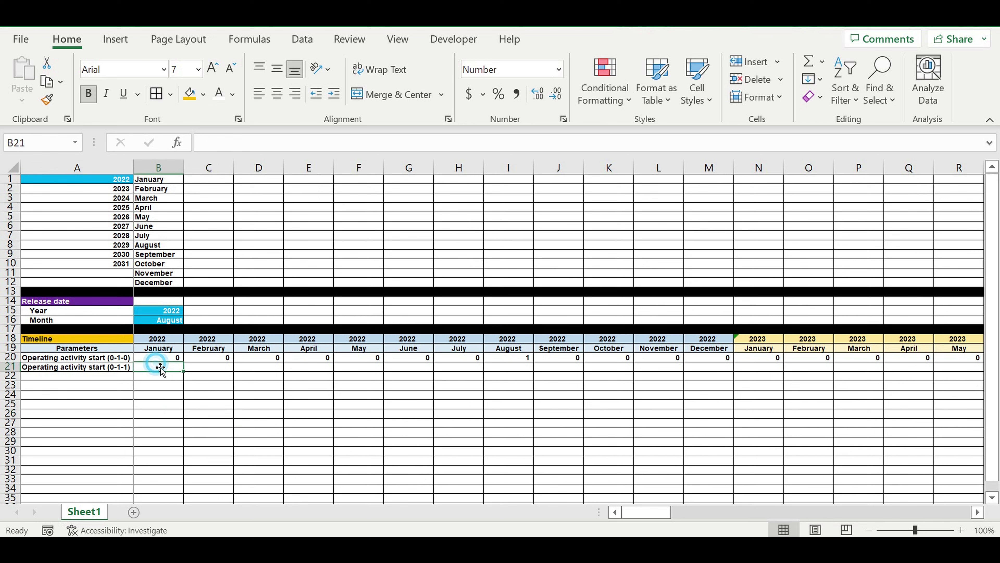
{"action": "type", "text": "="}
{"action": "left_click", "coordinate": [164, 359]}
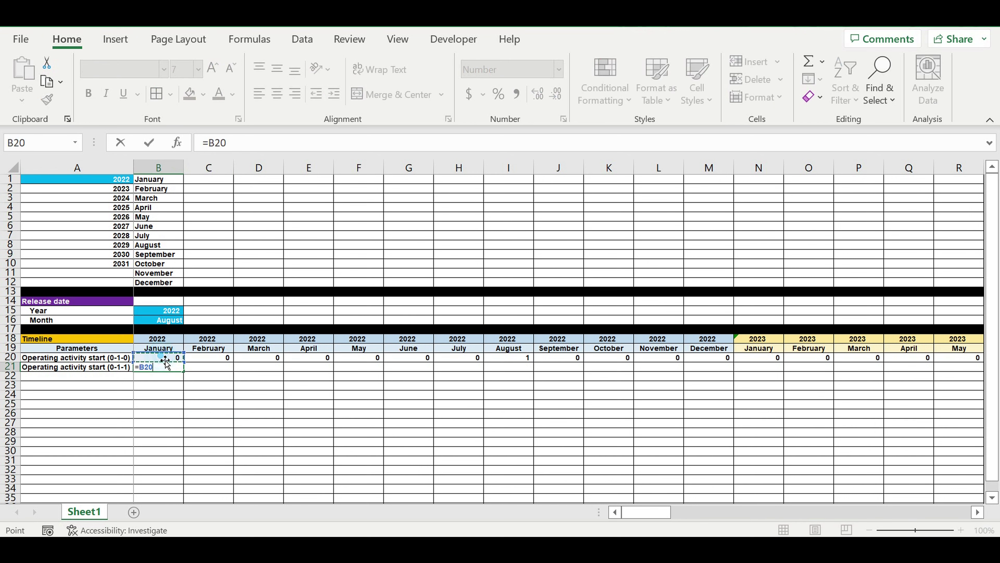
{"action": "key", "text": "Return"}
{"action": "left_click", "coordinate": [220, 370]}
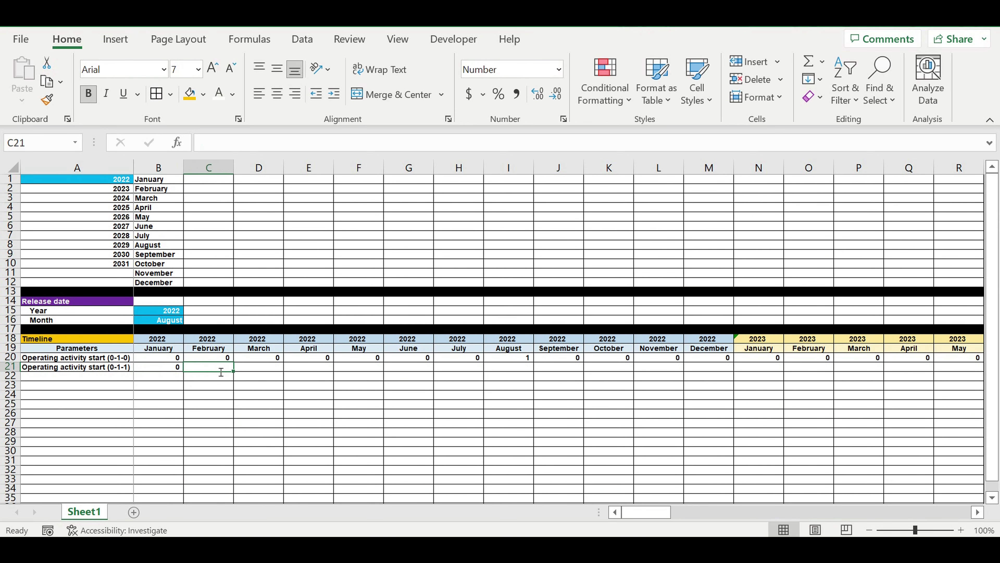
{"action": "type", "text": "="}
{"action": "left_click", "coordinate": [164, 369]}
{"action": "type", "text": "+"}
{"action": "left_click", "coordinate": [214, 362]}
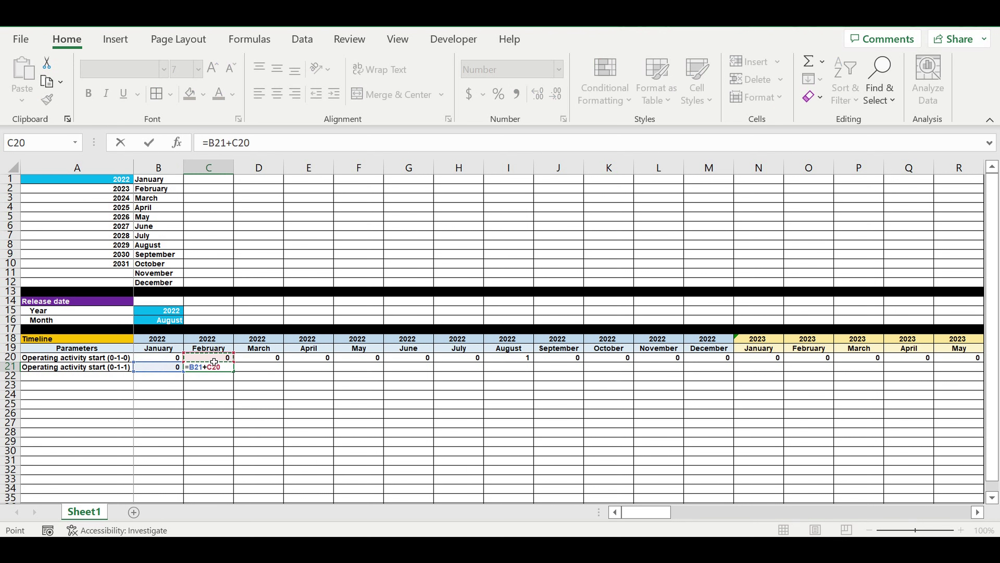
{"action": "key", "text": "Return"}
{"action": "left_click", "coordinate": [217, 367]}
{"action": "left_click_drag", "start_coordinate": [234, 376], "coordinate": [837, 373]}
- Inspect the running-total formulas and results in G21 through N21
{"action": "left_click", "coordinate": [509, 414]}
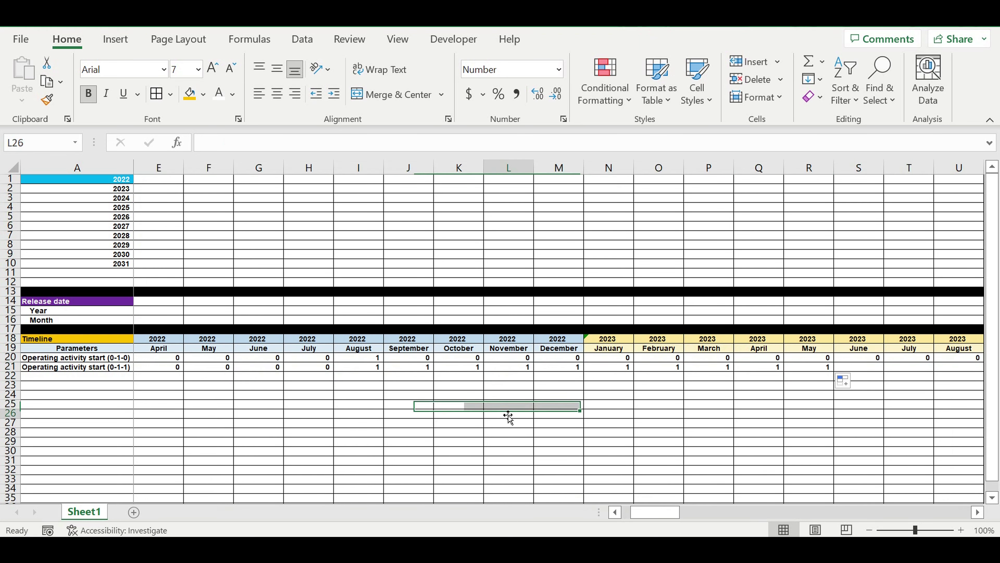
{"action": "left_click", "coordinate": [411, 370]}
{"action": "left_click", "coordinate": [455, 368]}
{"action": "left_click", "coordinate": [505, 368]}
{"action": "left_click", "coordinate": [567, 368]}
{"action": "left_click", "coordinate": [607, 367]}
{"action": "left_click_drag", "start_coordinate": [357, 368], "coordinate": [559, 368]}
{"action": "left_click", "coordinate": [290, 368]}
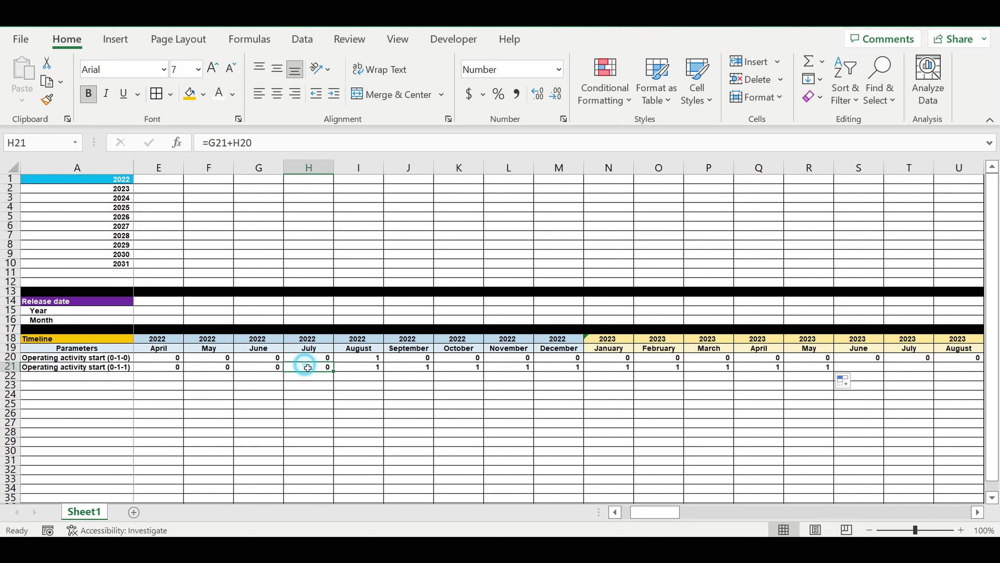
{"action": "left_click", "coordinate": [252, 366]}
- Extend the running total from N21 out to December 2031
{"action": "left_click", "coordinate": [614, 369]}
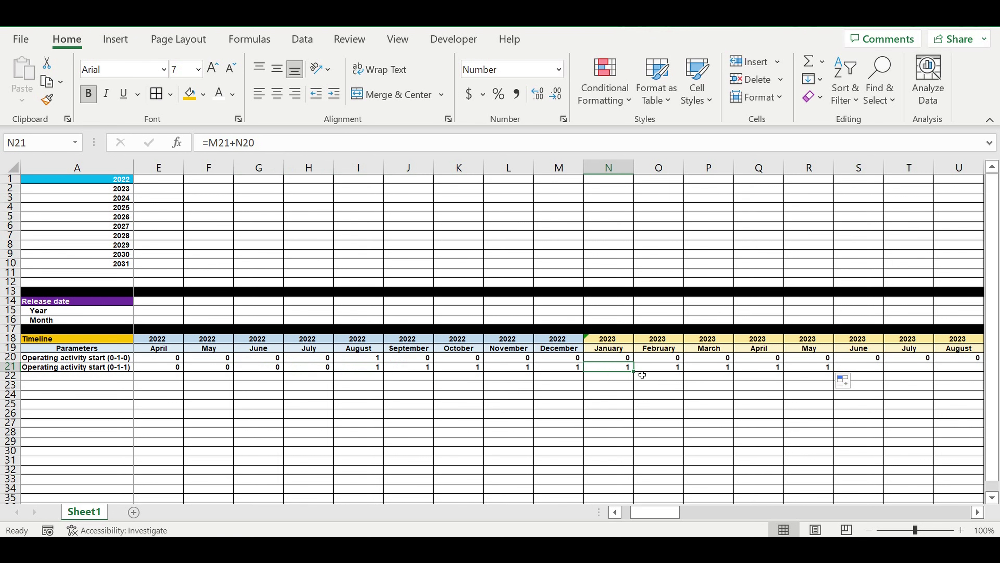
{"action": "left_click_drag", "start_coordinate": [637, 376], "coordinate": [922, 390]}
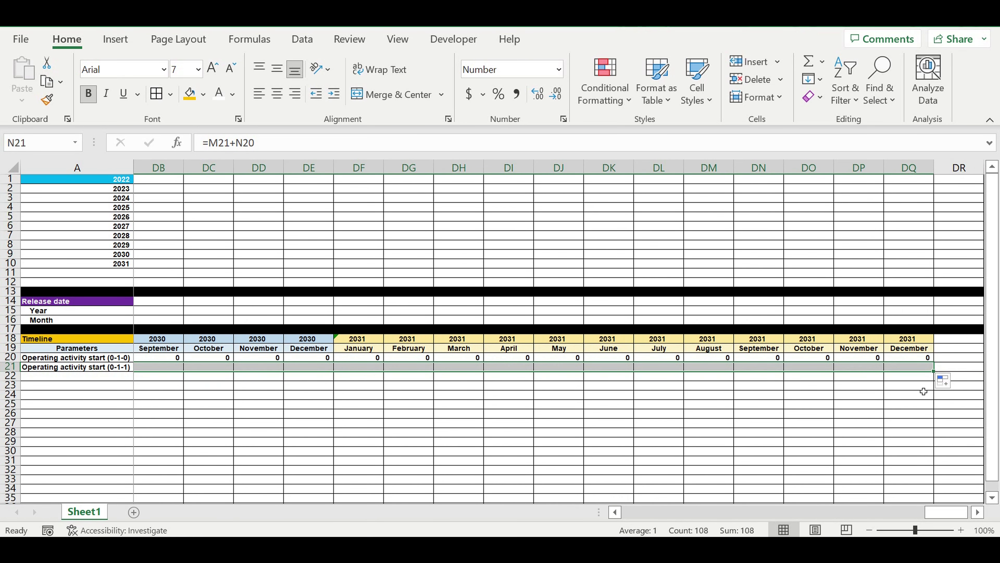
{"action": "left_click_drag", "start_coordinate": [946, 512], "coordinate": [559, 511]}
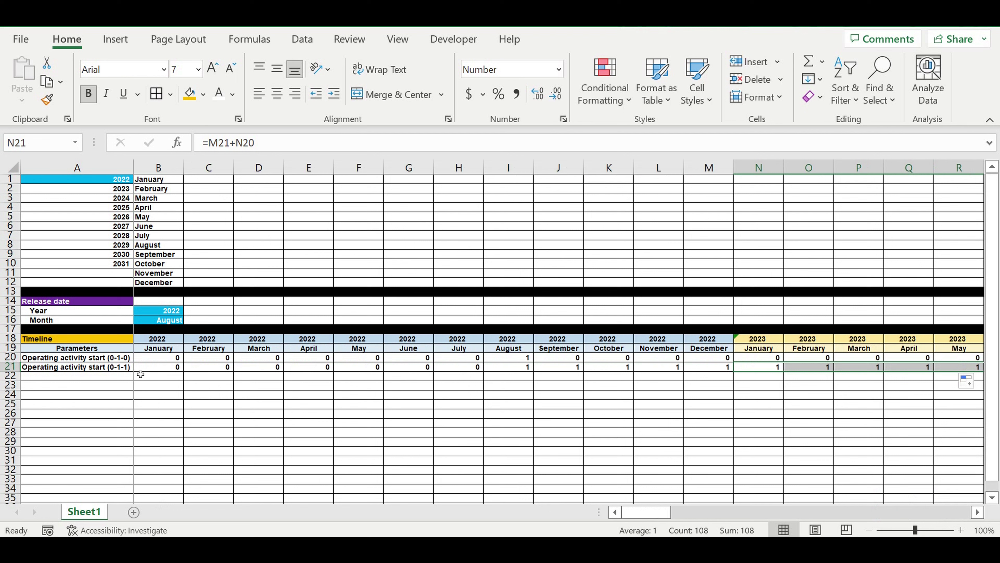
- Copy the A21 label into A22 and rename it 'Operating activity start (0-1-2)'
{"action": "left_click", "coordinate": [105, 369]}
{"action": "left_click_drag", "start_coordinate": [131, 372], "coordinate": [133, 378]}
{"action": "left_click", "coordinate": [113, 378]}
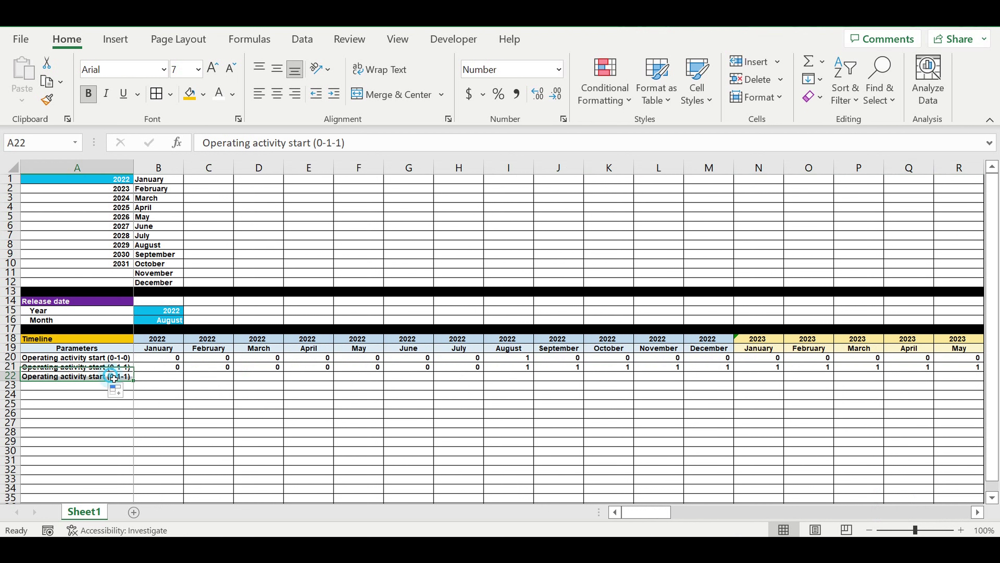
{"action": "double_click", "coordinate": [338, 143]}
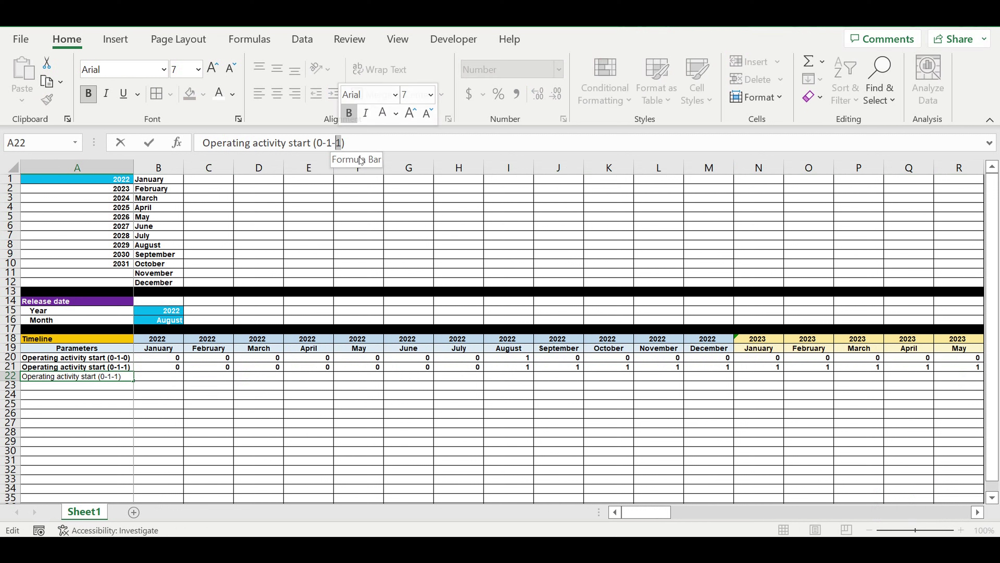
{"action": "type", "text": "2"}
{"action": "key", "text": "Return"}
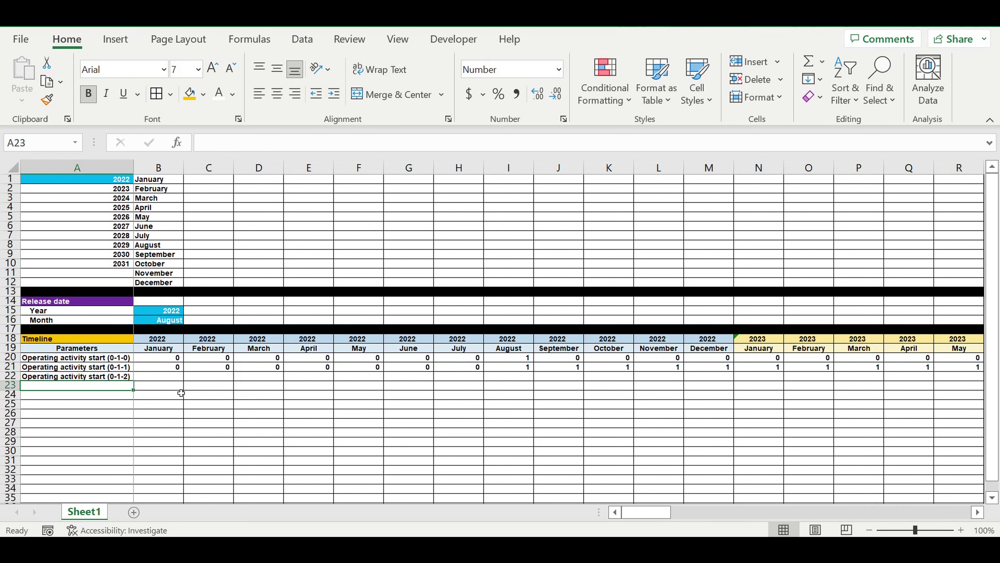
- Enter =B21 in B22 and the running count =B22+C21 in C22
{"action": "left_click", "coordinate": [176, 394]}
{"action": "left_click", "coordinate": [173, 376]}
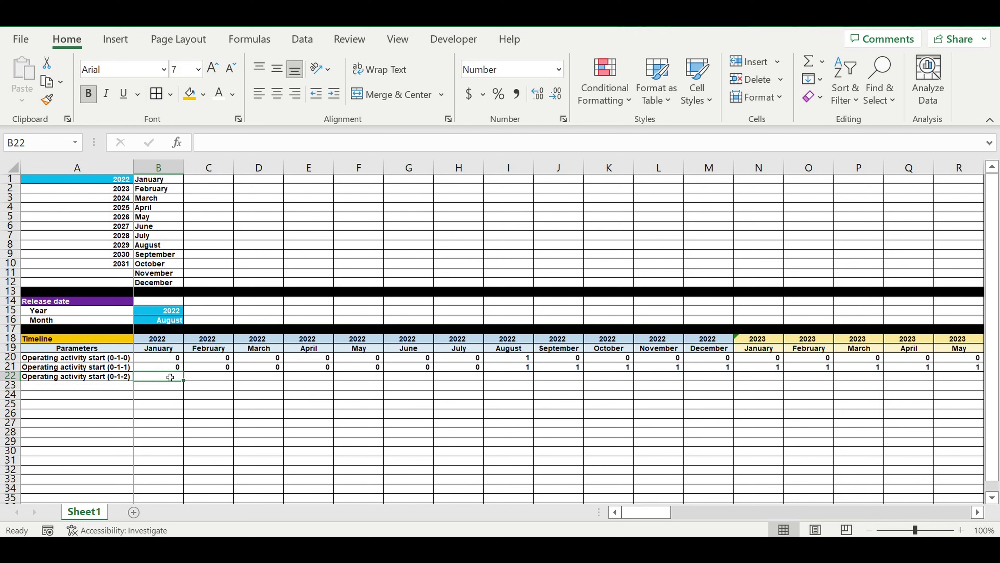
{"action": "type", "text": "="}
{"action": "left_click", "coordinate": [176, 368]}
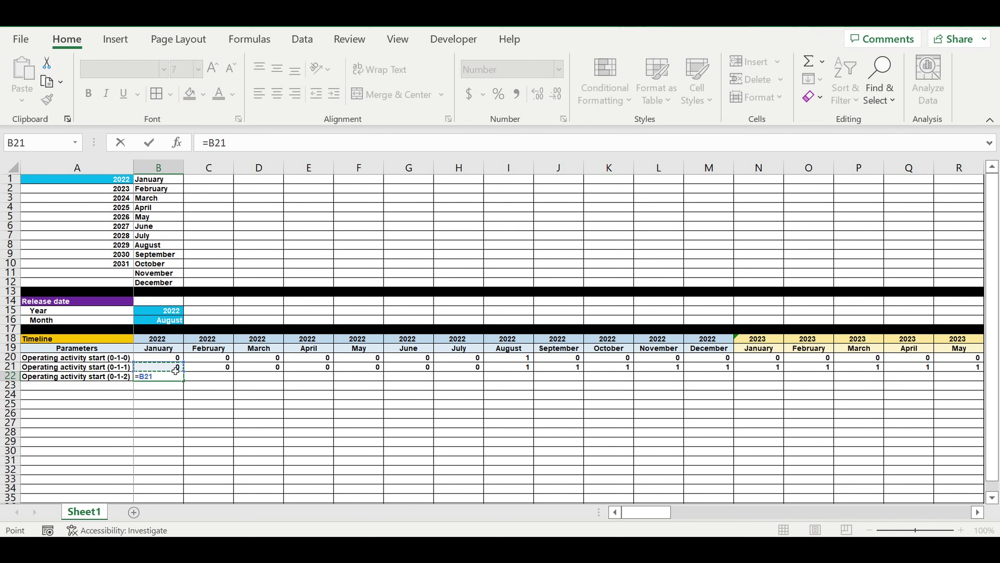
{"action": "key", "text": "Return"}
{"action": "left_click", "coordinate": [215, 381]}
{"action": "type", "text": "="}
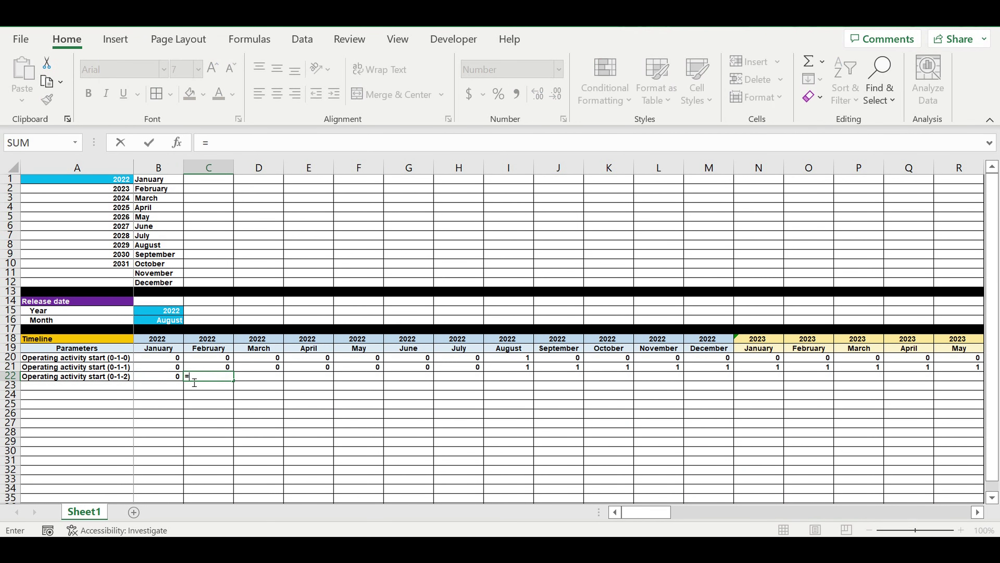
{"action": "left_click", "coordinate": [168, 378]}
{"action": "type", "text": "+"}
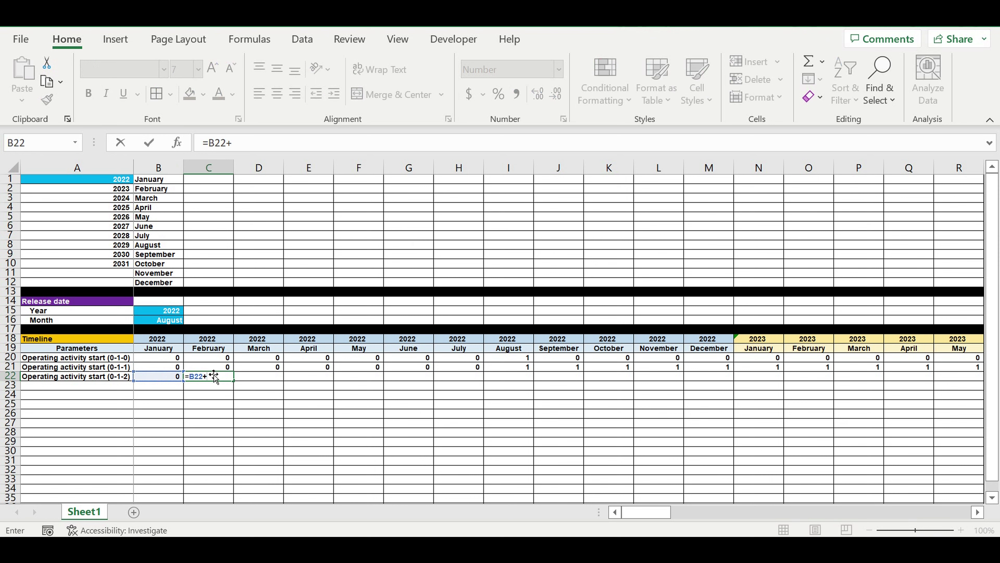
{"action": "left_click", "coordinate": [221, 369]}
{"action": "key", "text": "Return"}
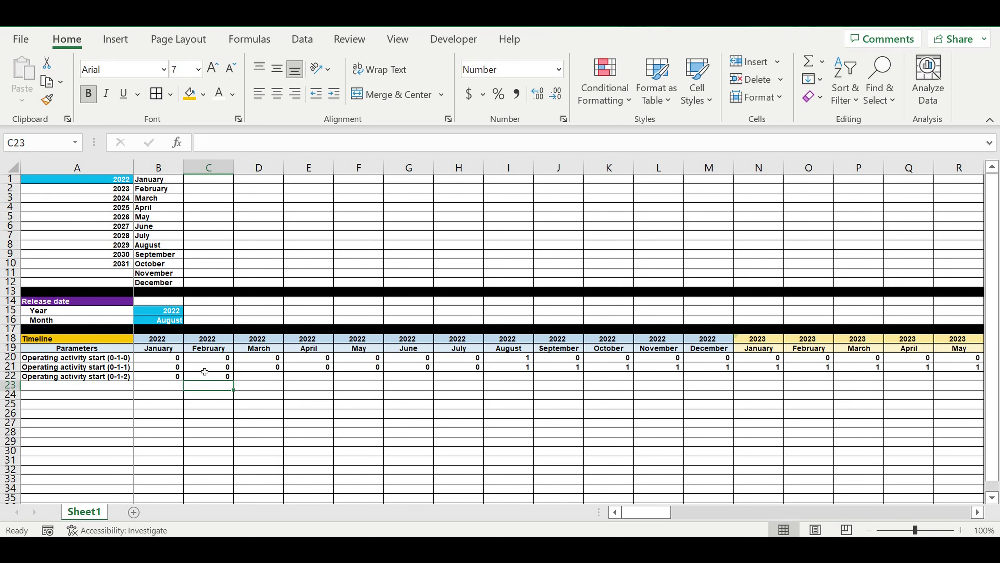
- Fill the C22 running-count formula right across every month to DQ22
{"action": "left_click", "coordinate": [212, 378]}
{"action": "left_click_drag", "start_coordinate": [234, 381], "coordinate": [840, 384]}
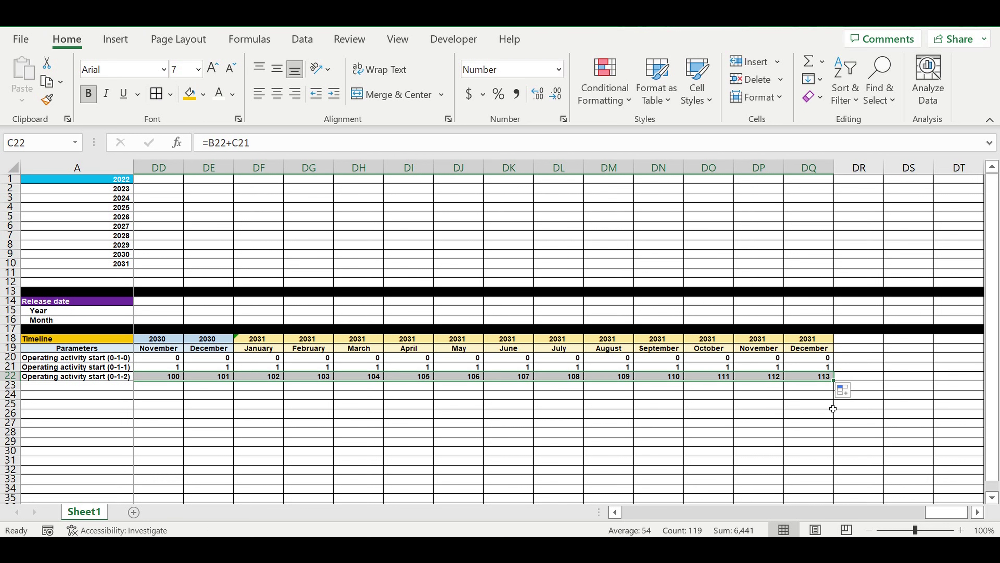
{"action": "left_click_drag", "start_coordinate": [936, 514], "coordinate": [633, 512]}
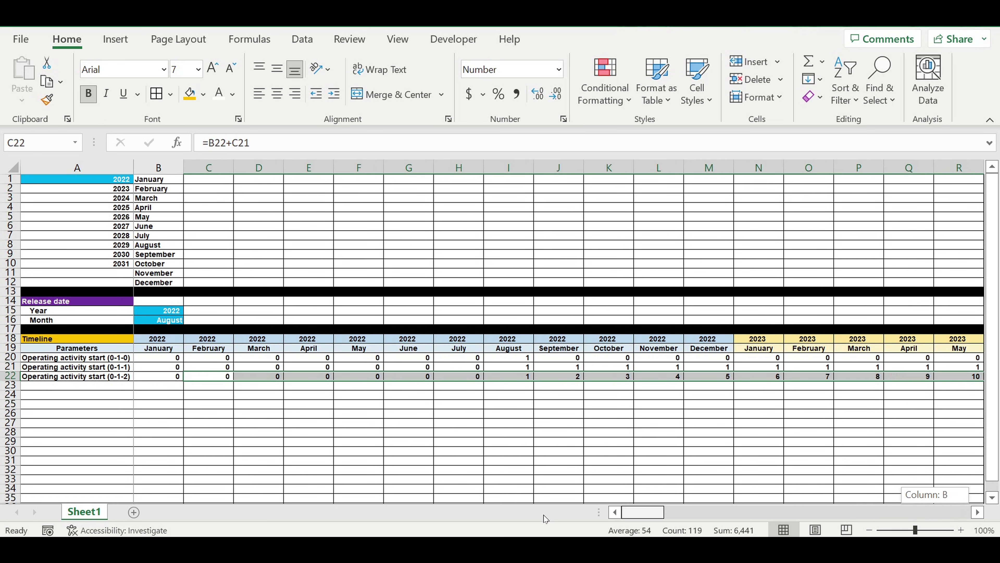
{"action": "left_click", "coordinate": [598, 413]}
- Verify the count starts at 1 in August 2022 and rises 2, 3, 4 monthly
{"action": "left_click", "coordinate": [511, 375]}
{"action": "left_click", "coordinate": [553, 376]}
{"action": "left_click", "coordinate": [615, 377]}
{"action": "left_click", "coordinate": [655, 377]}
{"action": "left_click", "coordinate": [706, 377]}
{"action": "left_click", "coordinate": [757, 376]}
{"action": "left_click", "coordinate": [807, 376]}
{"action": "left_click", "coordinate": [857, 376]}
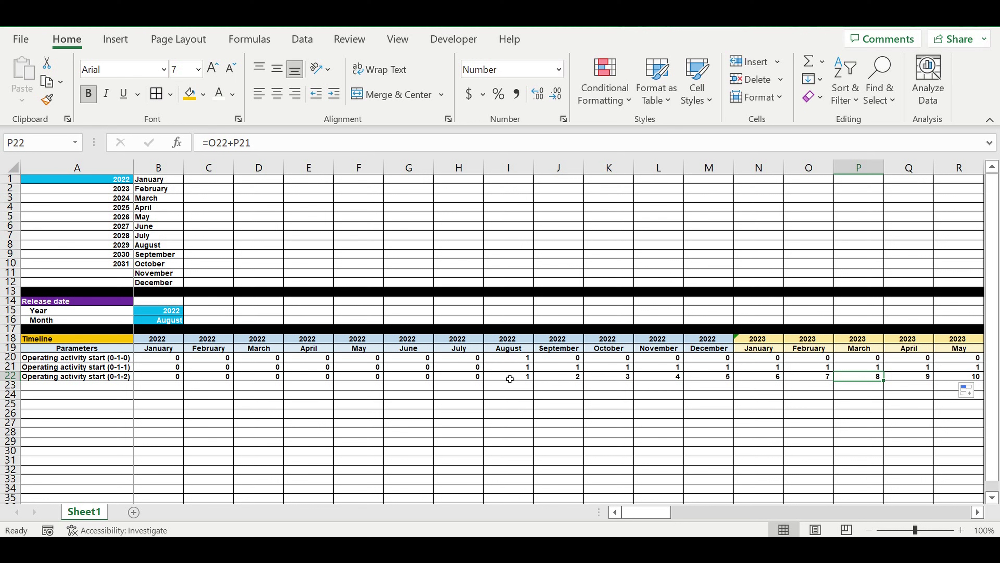
{"action": "left_click", "coordinate": [582, 399]}
{"action": "left_click", "coordinate": [514, 376]}
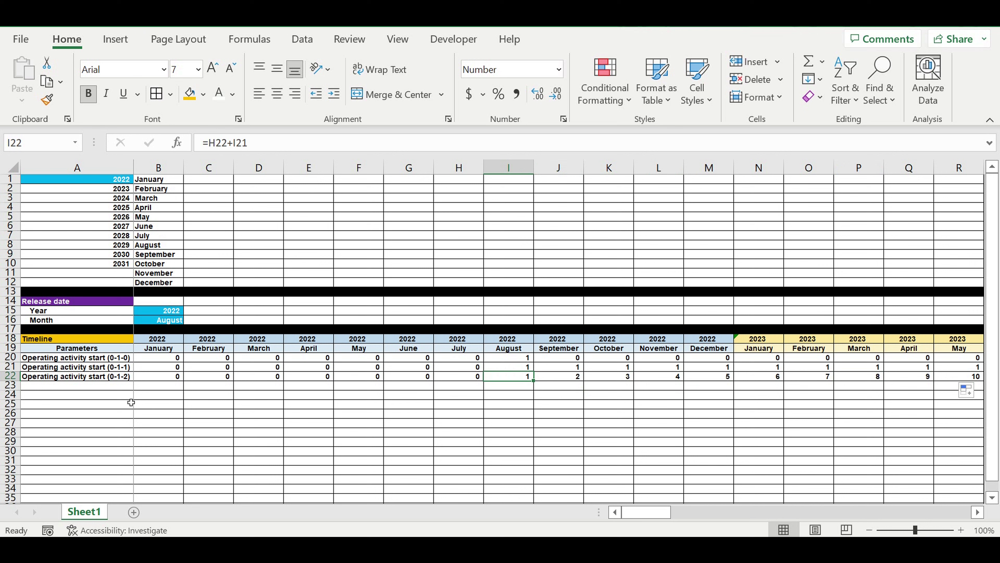
{"action": "left_click", "coordinate": [83, 388]}
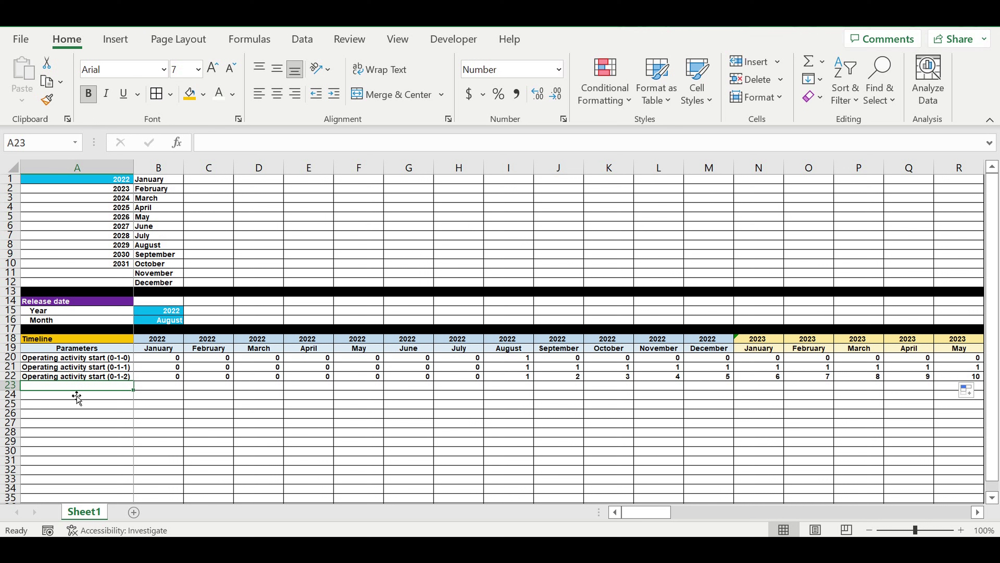
- Label A23 'Investment stage (0-1-0)' and enter =C20 in B23
{"action": "type", "text": "Investment stage (0-1-0"}
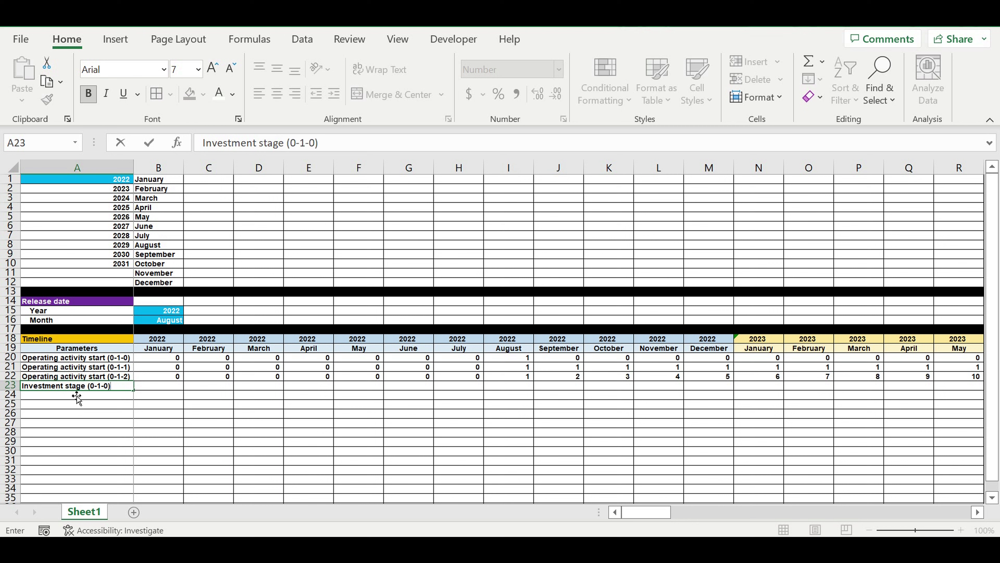
{"action": "key", "text": "Return"}
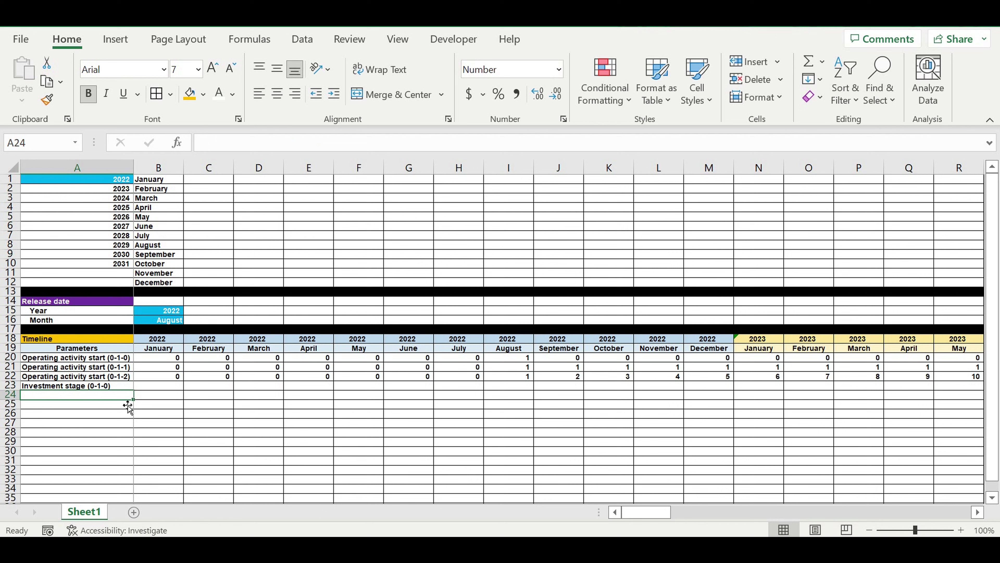
{"action": "left_click", "coordinate": [155, 389]}
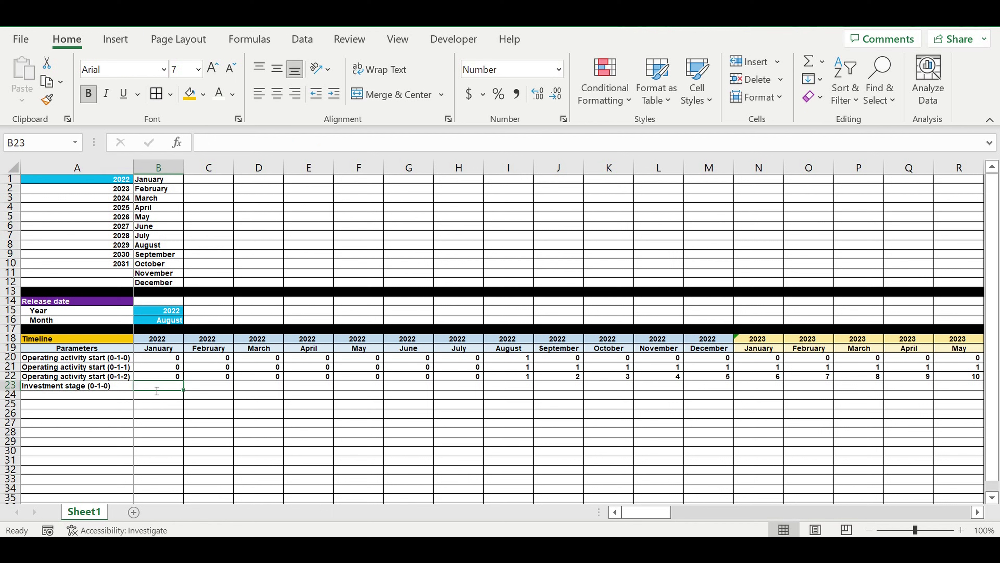
{"action": "type", "text": "="}
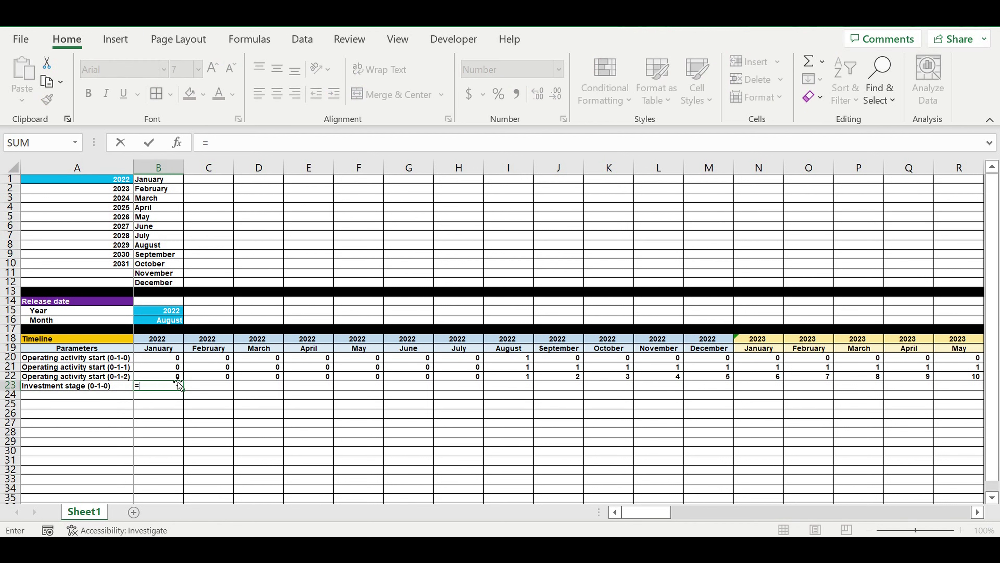
{"action": "left_click", "coordinate": [215, 361]}
{"action": "key", "text": "ctrl+Return"}
- Fill the investment flag across row 23 and compare July 2022 with August's operating start
{"action": "left_click_drag", "start_coordinate": [182, 390], "coordinate": [909, 395]}
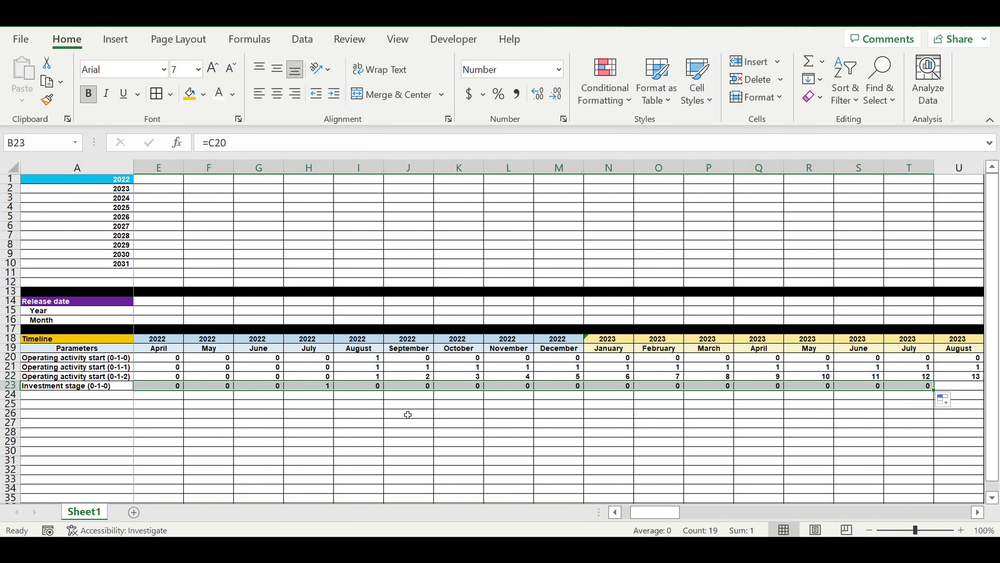
{"action": "left_click", "coordinate": [304, 352]}
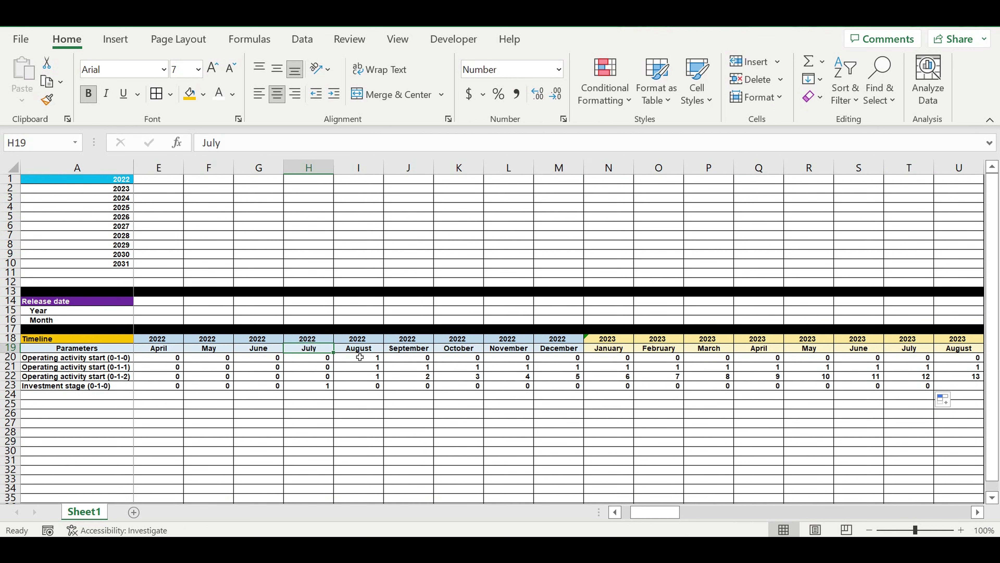
{"action": "left_click", "coordinate": [366, 349]}
{"action": "left_click", "coordinate": [311, 389]}
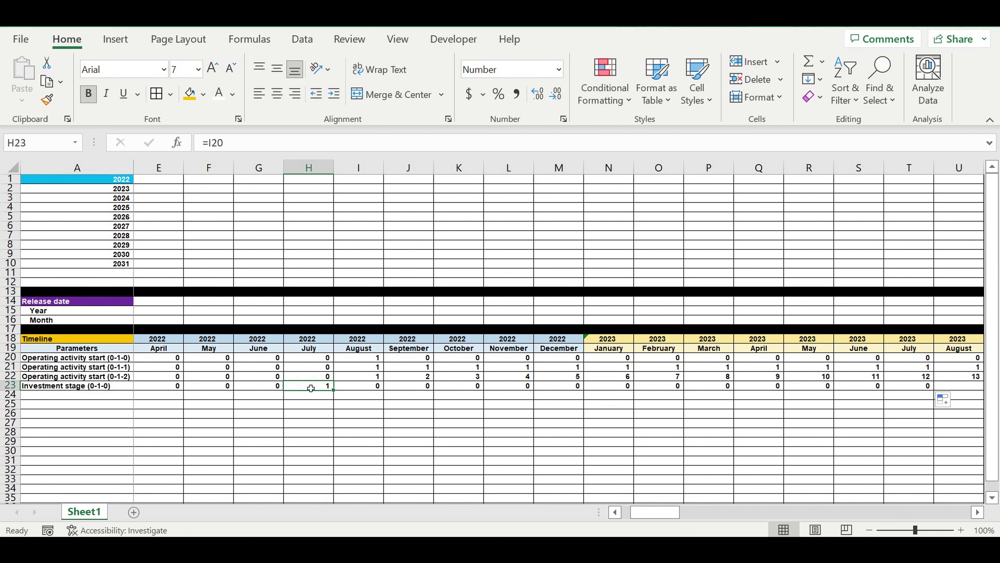
{"action": "left_click", "coordinate": [370, 359]}
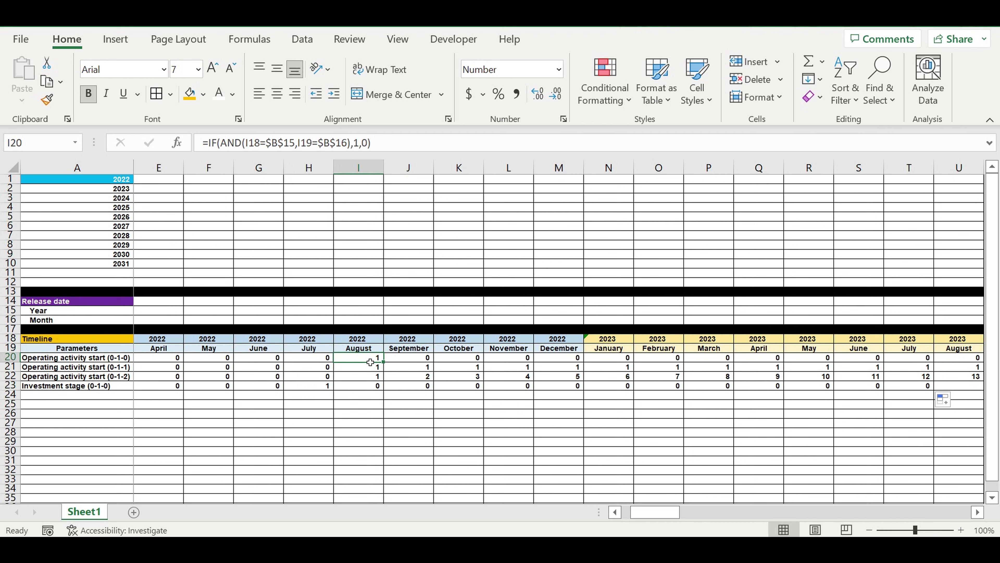
{"action": "left_click", "coordinate": [310, 387]}
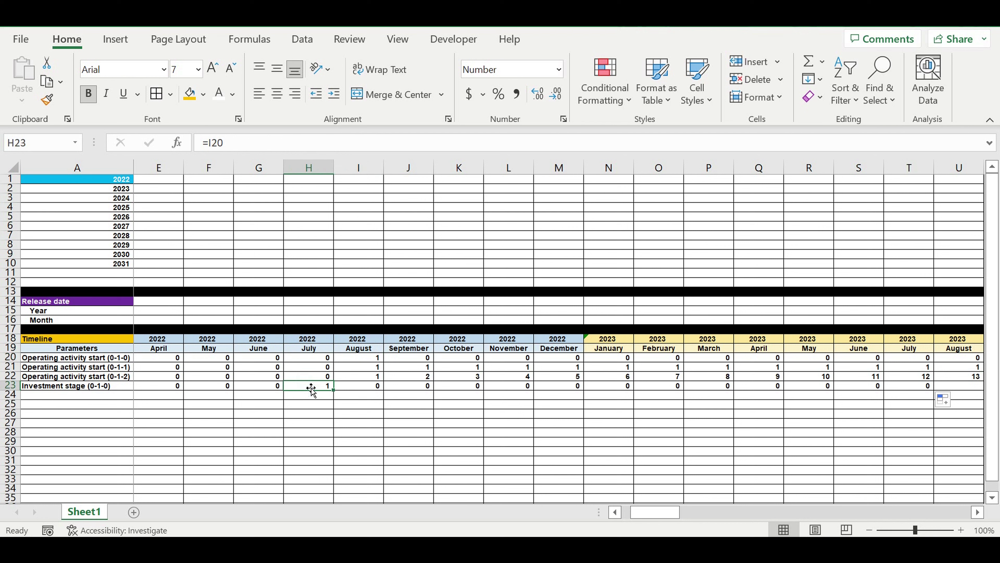
- Extend the investment-stage formula across all remaining months to DQ23
{"action": "left_click", "coordinate": [424, 408]}
{"action": "left_click", "coordinate": [354, 387]}
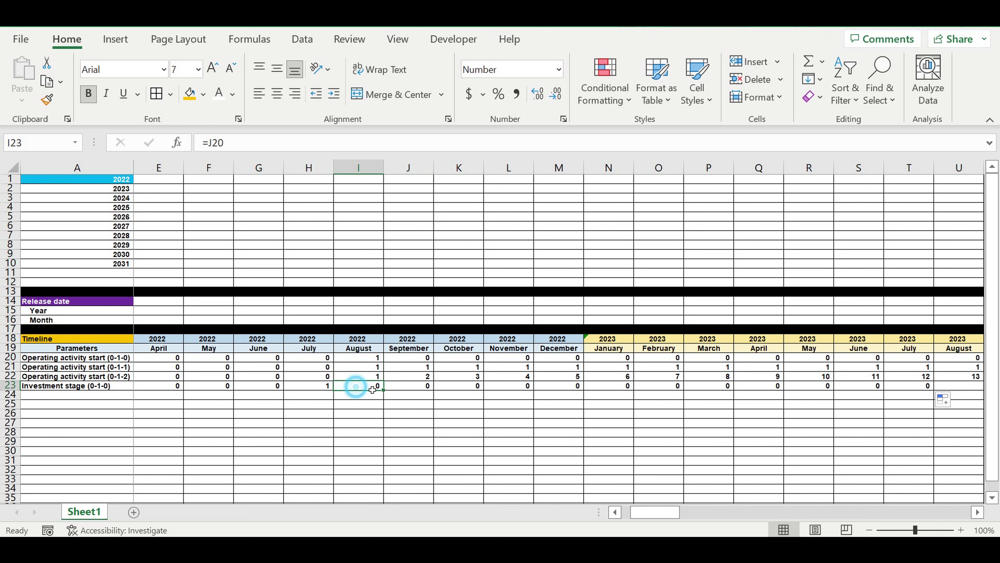
{"action": "left_click_drag", "start_coordinate": [386, 393], "coordinate": [932, 414]}
{"action": "left_click", "coordinate": [847, 432]}
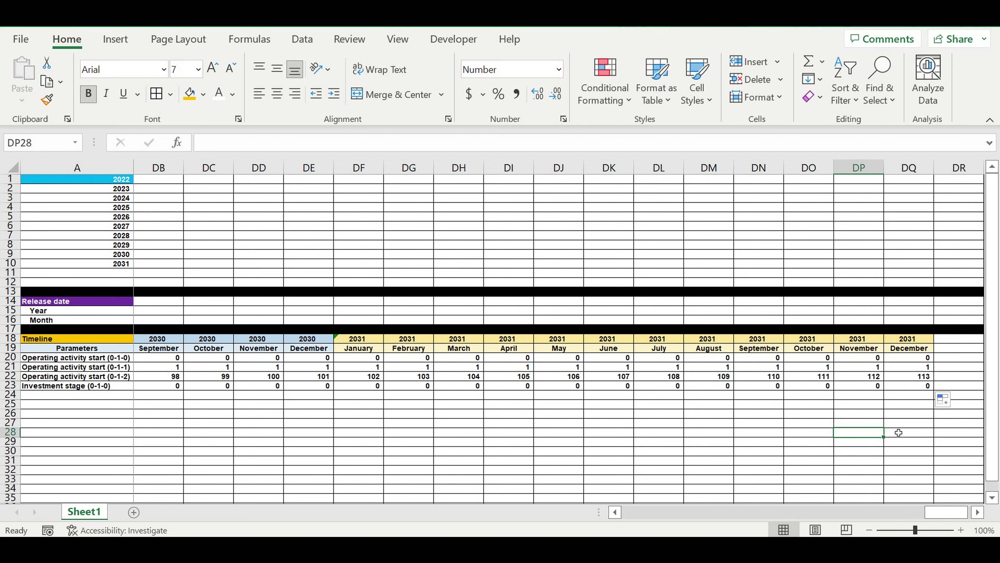
{"action": "left_click_drag", "start_coordinate": [933, 511], "coordinate": [548, 529]}
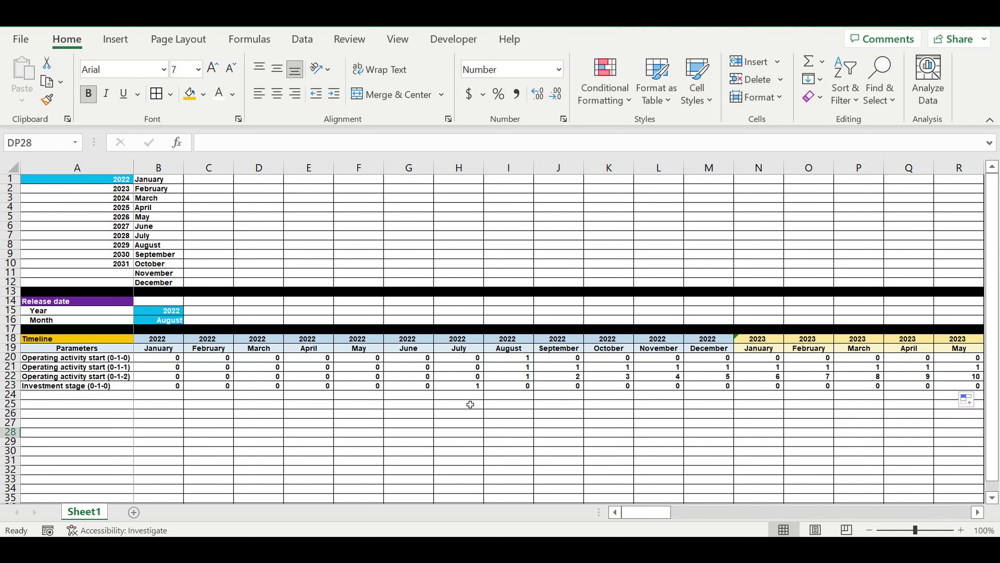
- Refill the flag back to January 2022 and confirm January–June show 0
{"action": "left_click", "coordinate": [460, 387]}
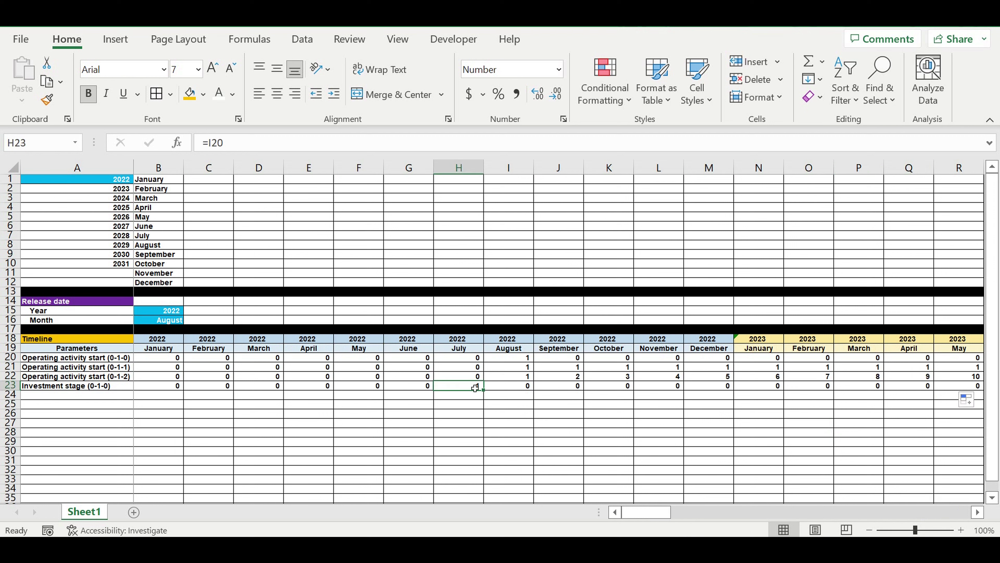
{"action": "left_click_drag", "start_coordinate": [474, 388], "coordinate": [145, 391]}
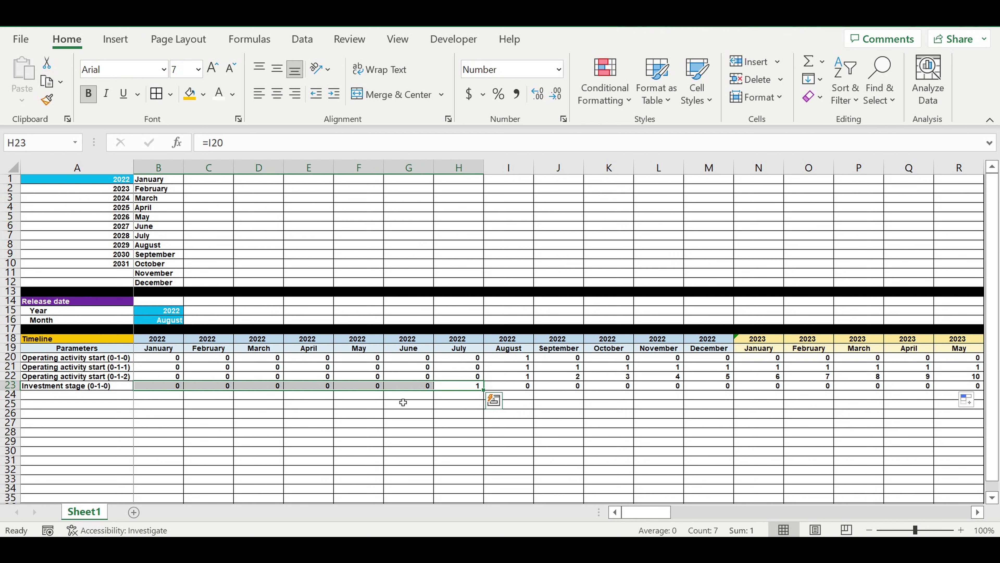
{"action": "left_click", "coordinate": [460, 385]}
{"action": "left_click", "coordinate": [400, 389]}
{"action": "left_click", "coordinate": [369, 387]}
{"action": "left_click", "coordinate": [303, 386]}
{"action": "left_click", "coordinate": [254, 385]}
{"action": "left_click", "coordinate": [208, 388]}
{"action": "left_click", "coordinate": [172, 388]}
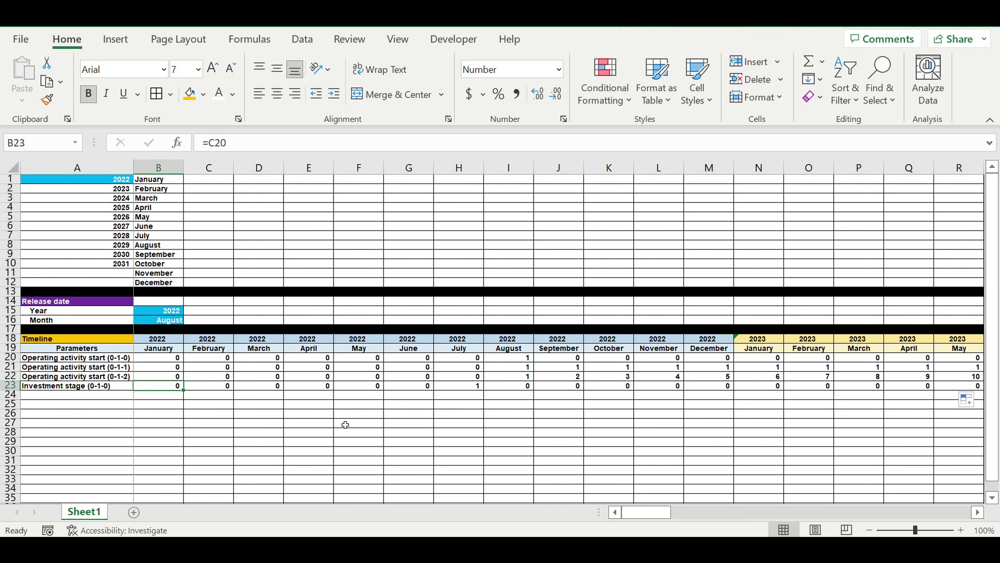
- Copy the 'Investment stage (0-1-0)' label into A24 and rename it 'Investment stage (2-1-0)'
{"action": "left_click", "coordinate": [36, 385]}
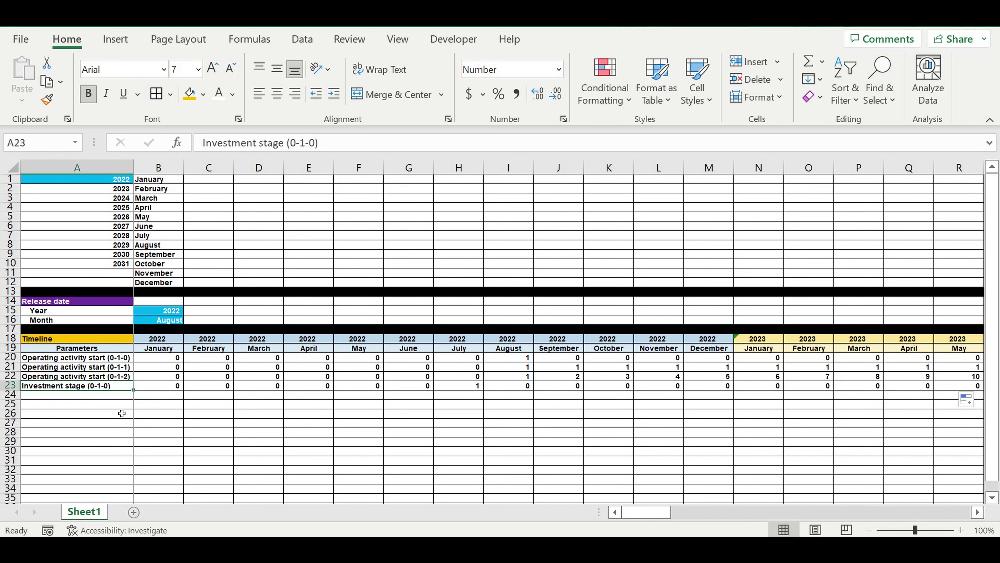
{"action": "left_click_drag", "start_coordinate": [133, 390], "coordinate": [133, 402]}
{"action": "left_click", "coordinate": [97, 396]}
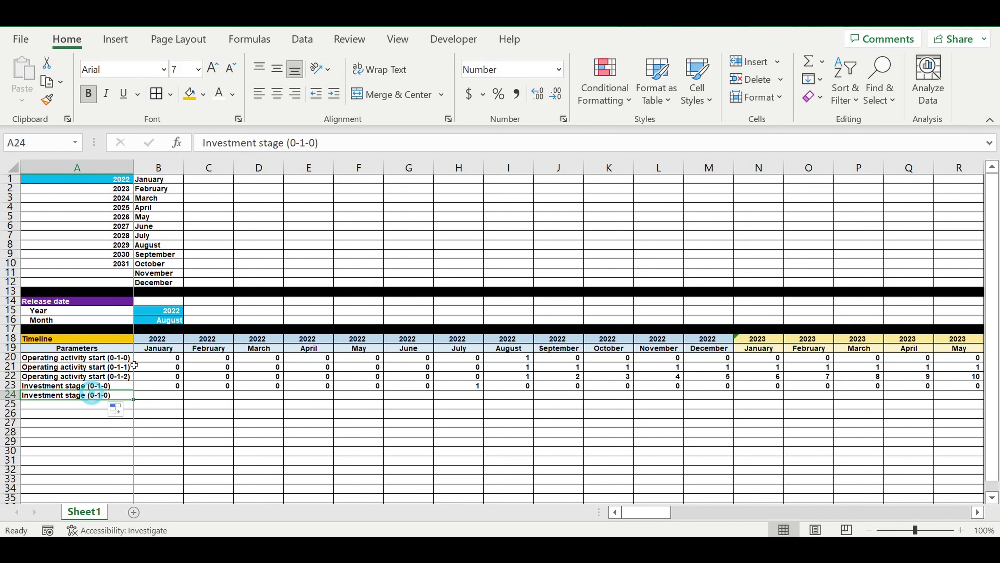
{"action": "left_click", "coordinate": [317, 143]}
{"action": "left_click_drag", "start_coordinate": [290, 142], "coordinate": [296, 142]}
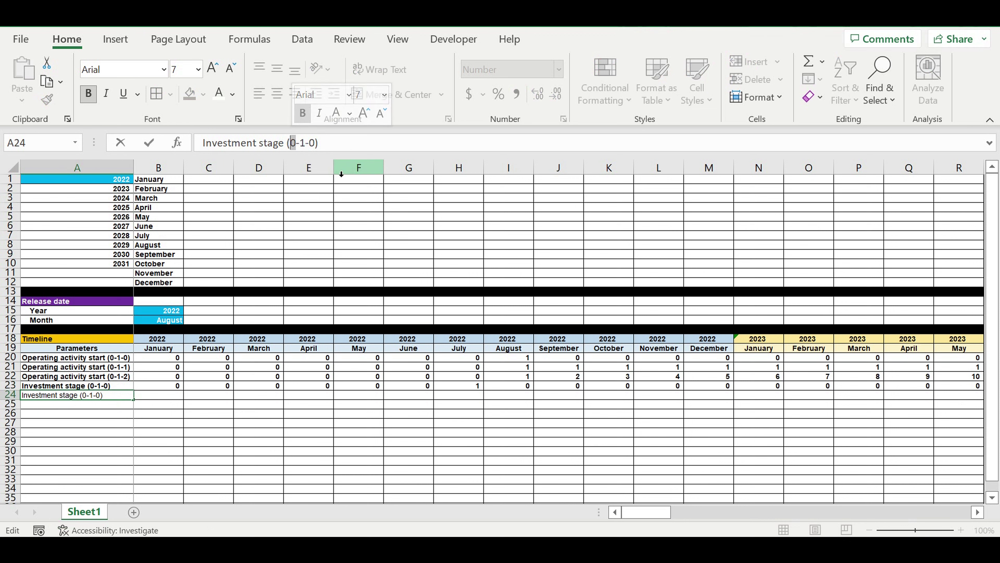
{"action": "type", "text": "2"}
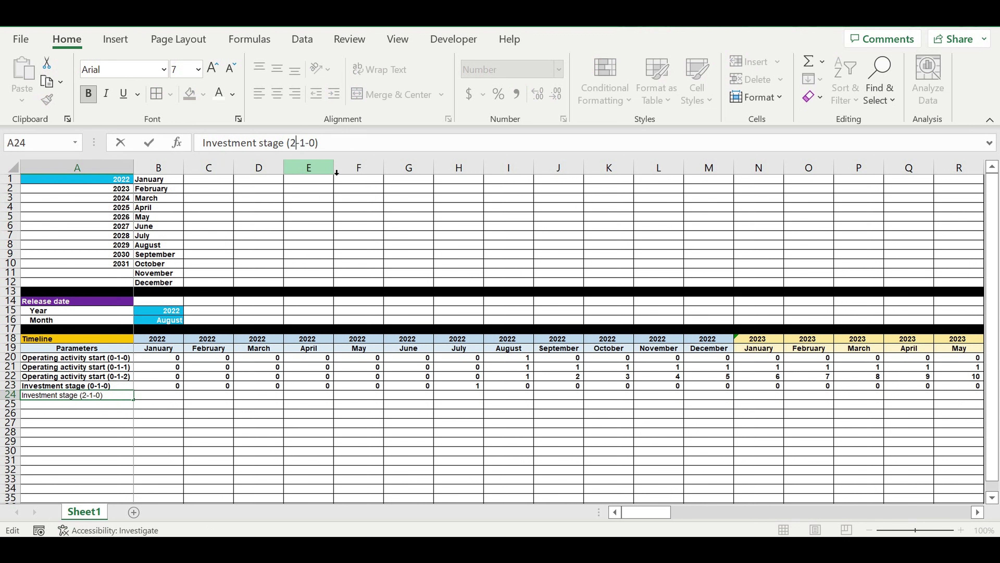
{"action": "left_click", "coordinate": [363, 217]}
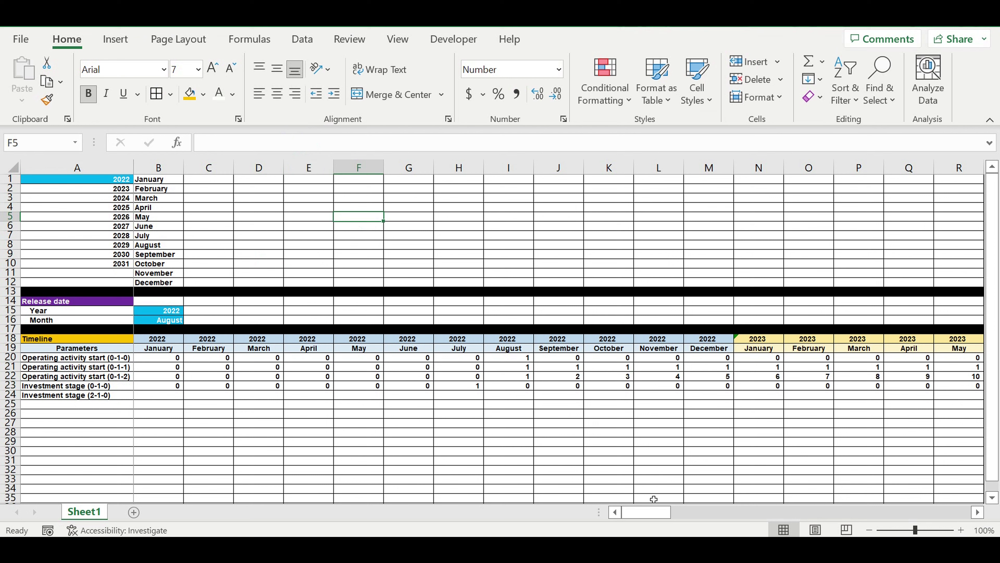
{"action": "left_click_drag", "start_coordinate": [643, 512], "coordinate": [976, 508]}
- Enter =DQ23 in DQ24 so December 2031's 2-1-0 stage mirrors the 0-1-0 value
{"action": "left_click", "coordinate": [979, 512]}
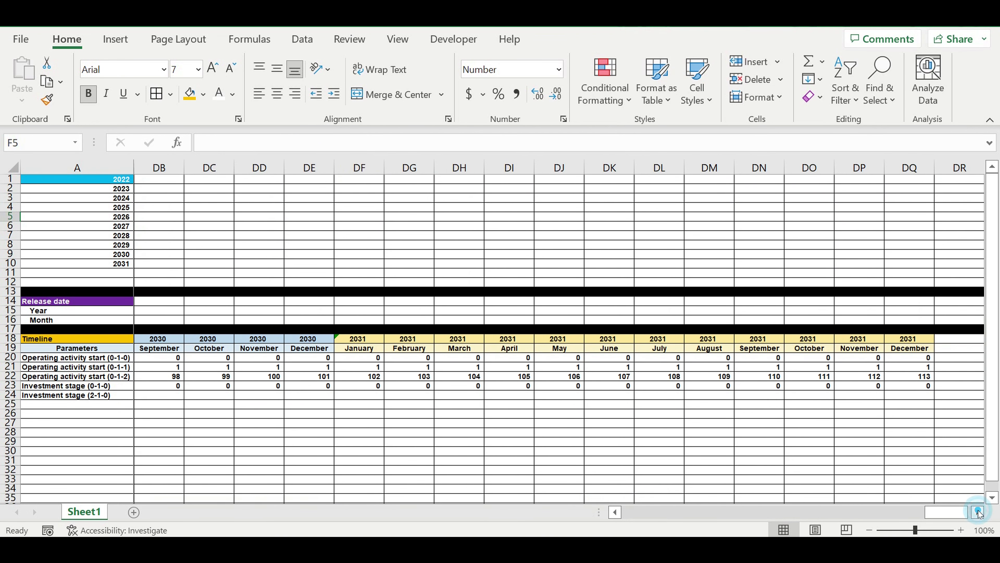
{"action": "left_click", "coordinate": [979, 512]}
{"action": "left_click", "coordinate": [869, 395]}
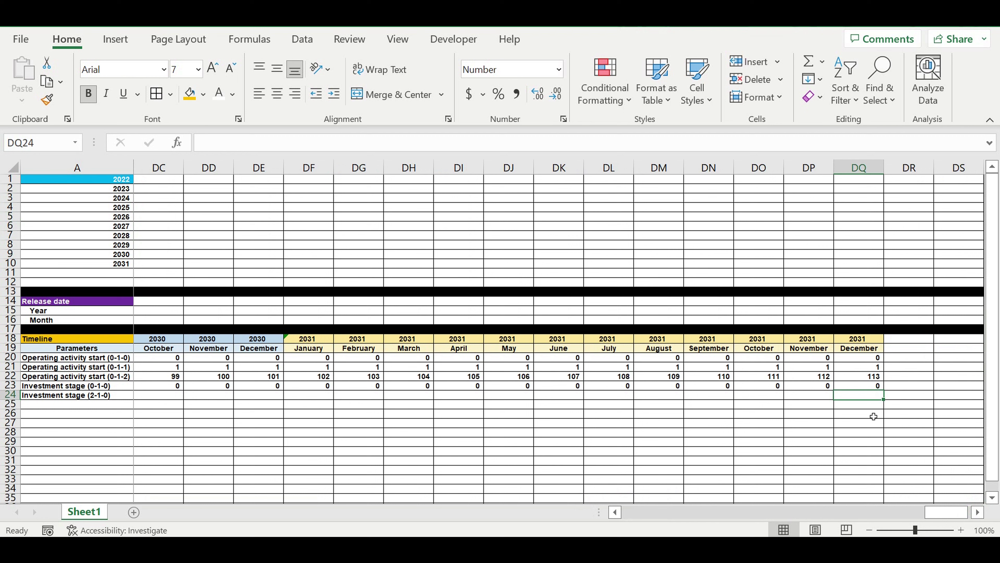
{"action": "type", "text": "="}
{"action": "left_click", "coordinate": [871, 386]}
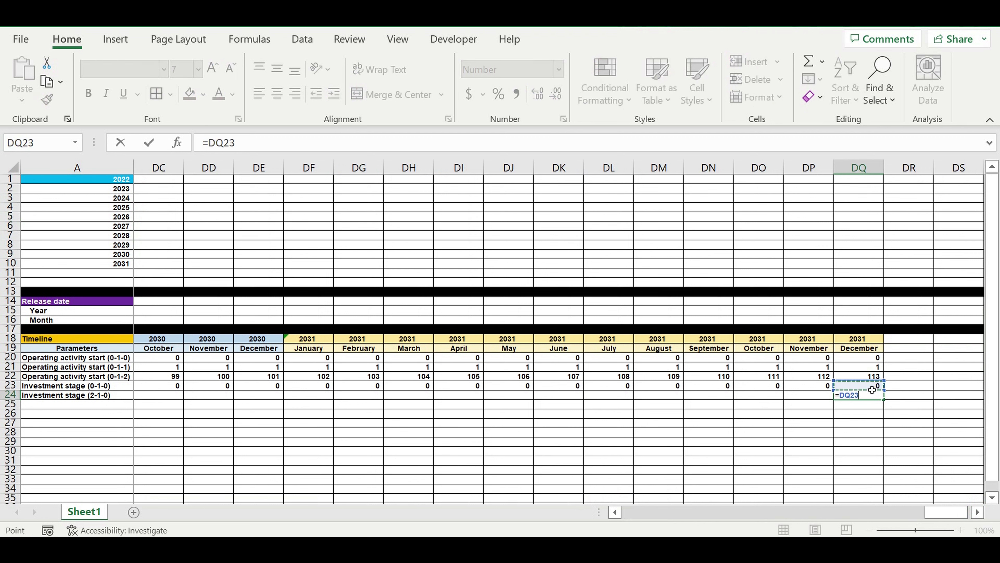
{"action": "key", "text": "Return"}
{"action": "left_click", "coordinate": [805, 395]}
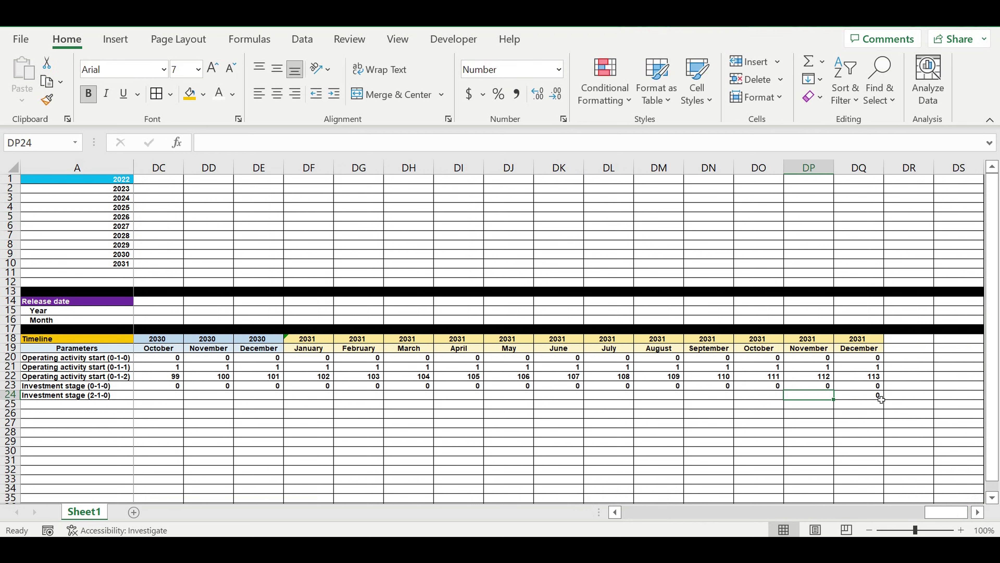
{"action": "left_click", "coordinate": [873, 396]}
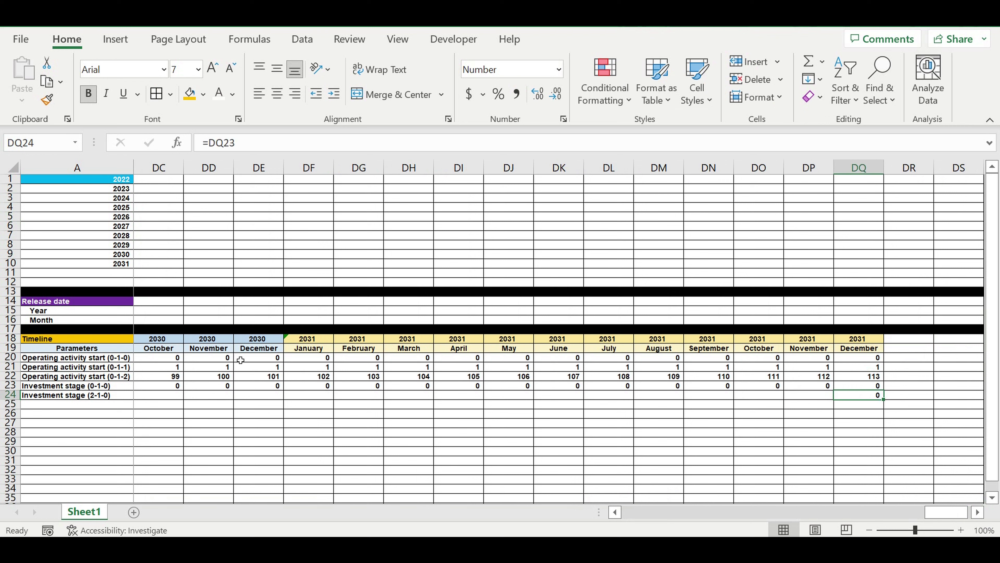
{"action": "left_click", "coordinate": [814, 397]}
- Begin DP24's formula as =if(and(DQ24=0,DP23=0),0, for November 2031
{"action": "type", "text": "=if"}
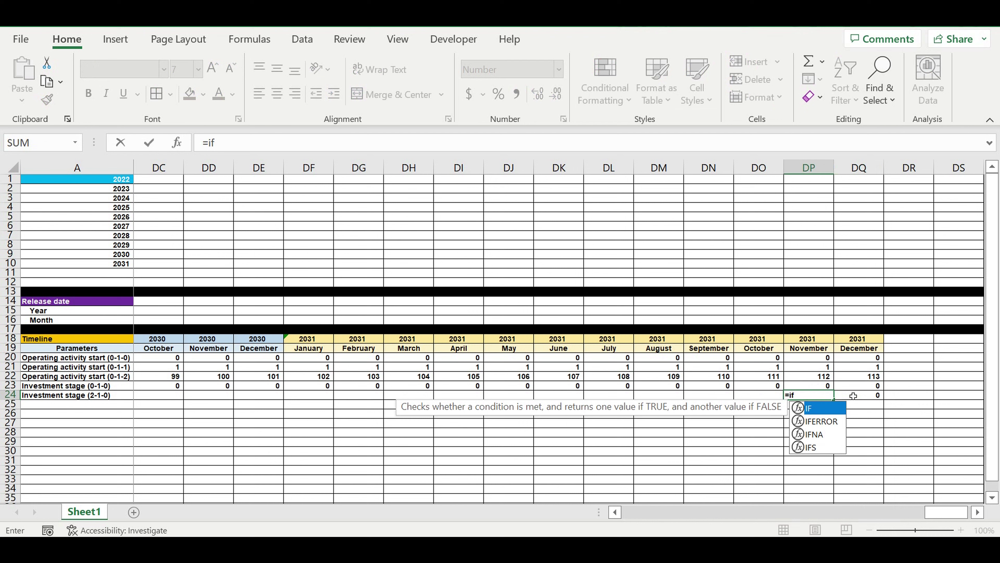
{"action": "type", "text": "(and("}
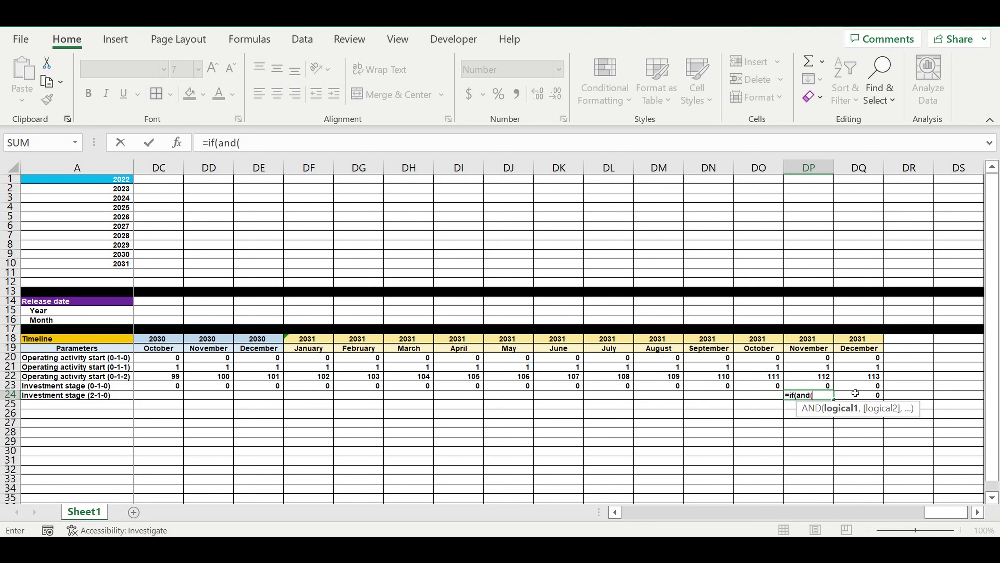
{"action": "left_click", "coordinate": [863, 398]}
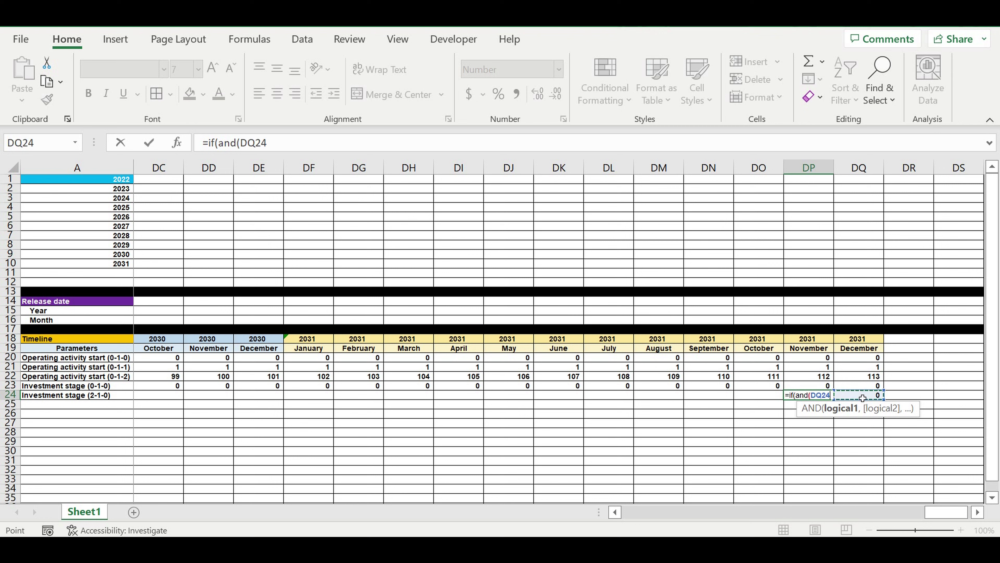
{"action": "type", "text": "="}
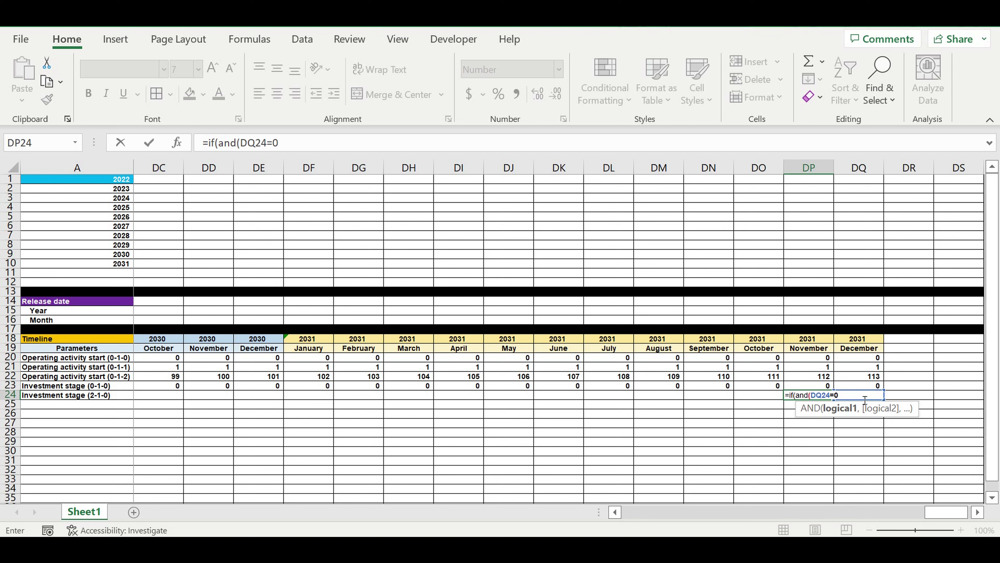
{"action": "type", "text": "0,"}
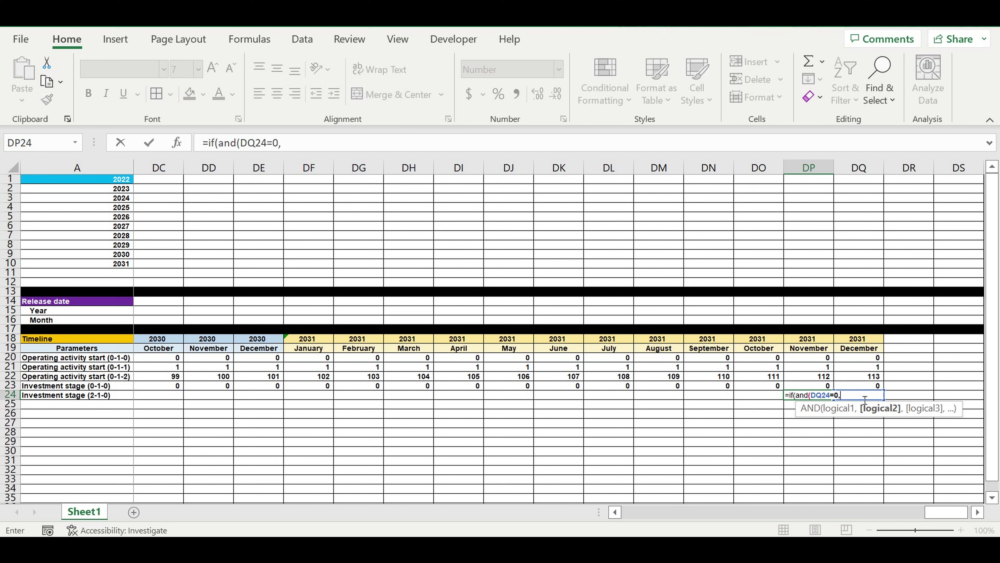
{"action": "left_click", "coordinate": [808, 389]}
{"action": "type", "text": "=0),0"}
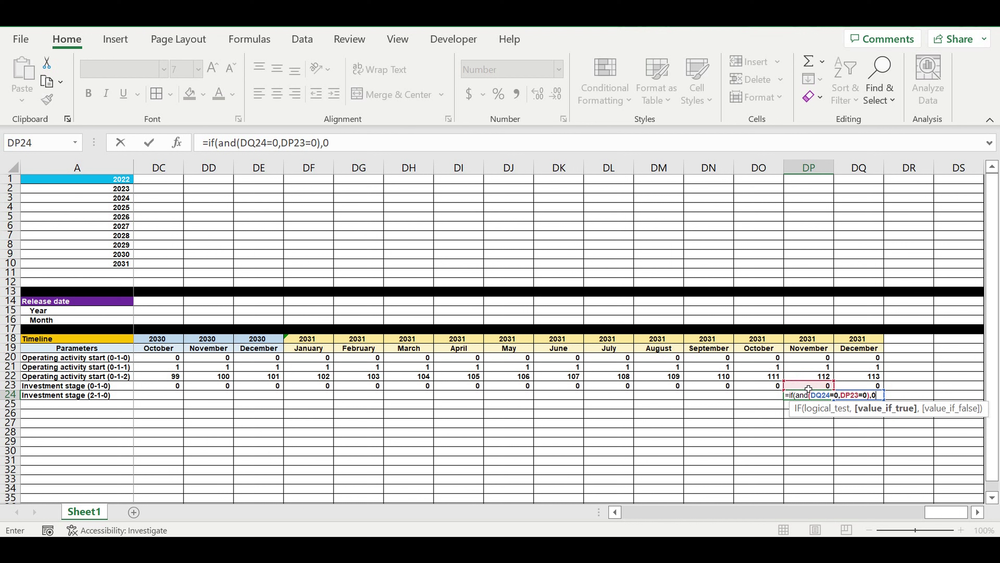
{"action": "type", "text": ","}
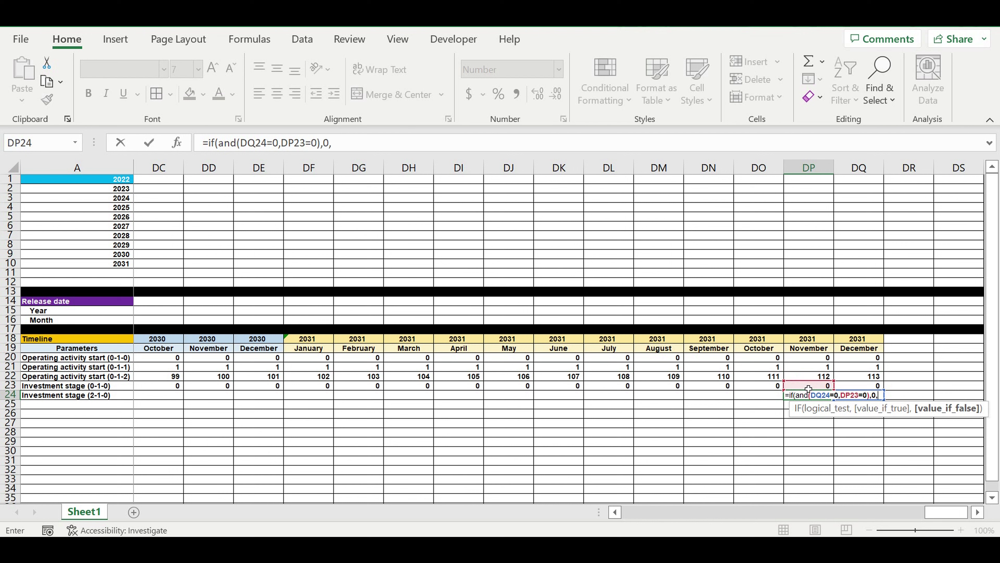
{"action": "left_click", "coordinate": [368, 147]}
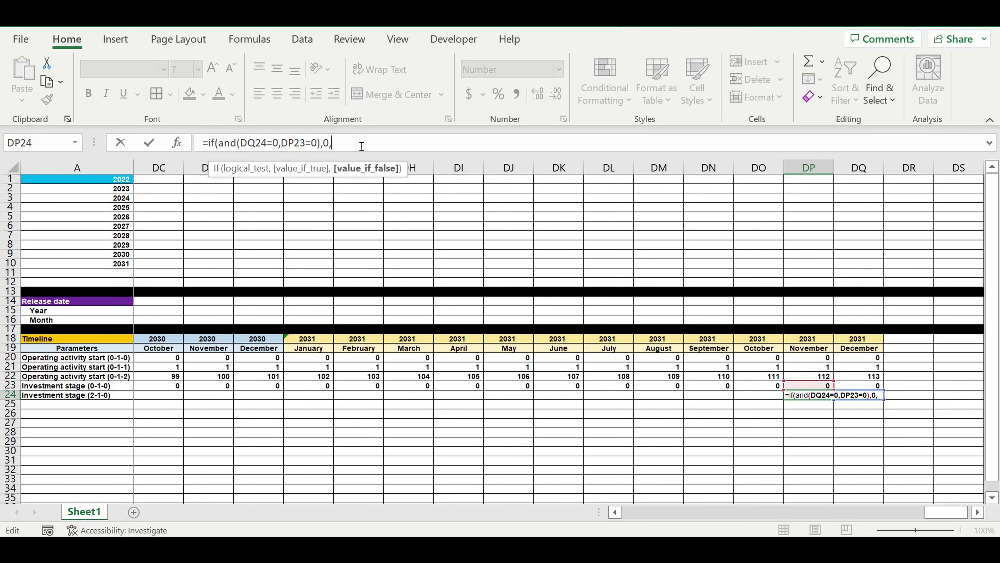
- Duplicate the if(and(DQ24=0,DP23=0),0, clause at the end of DP24's formula
{"action": "left_click_drag", "start_coordinate": [357, 142], "coordinate": [165, 137]}
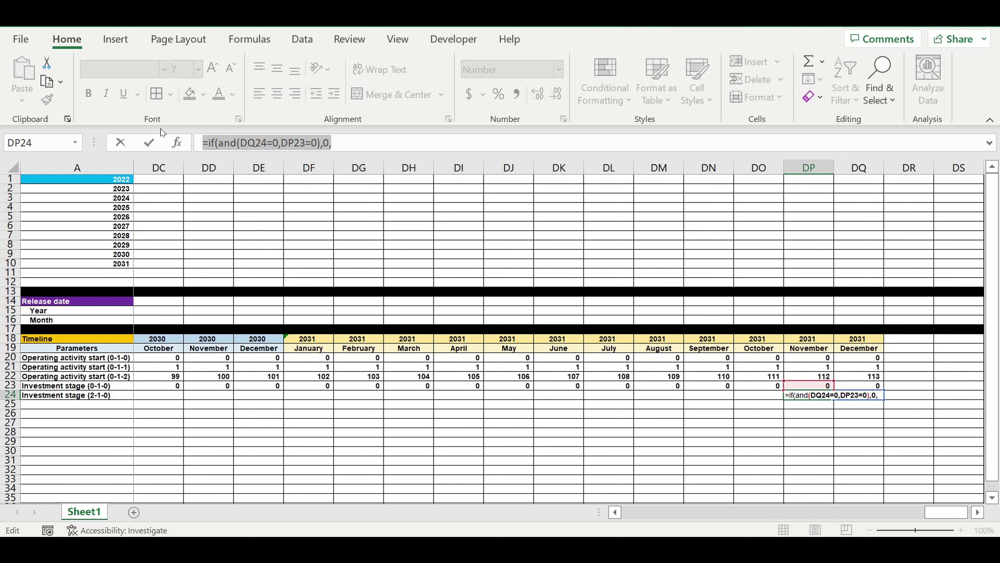
{"action": "left_click", "coordinate": [346, 144]}
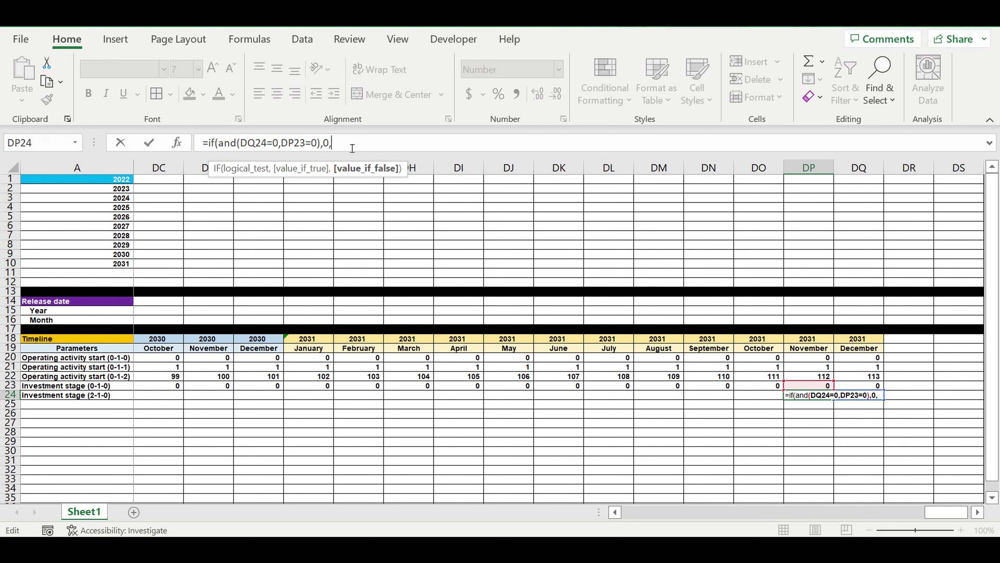
{"action": "left_click_drag", "start_coordinate": [334, 144], "coordinate": [213, 146]}
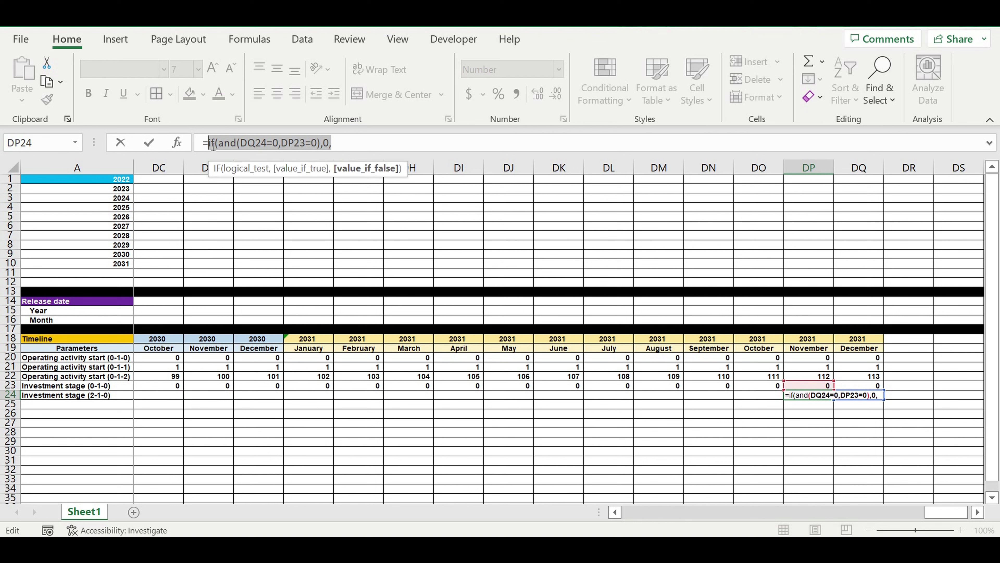
{"action": "key", "text": "ctrl+c"}
{"action": "left_click", "coordinate": [346, 143]}
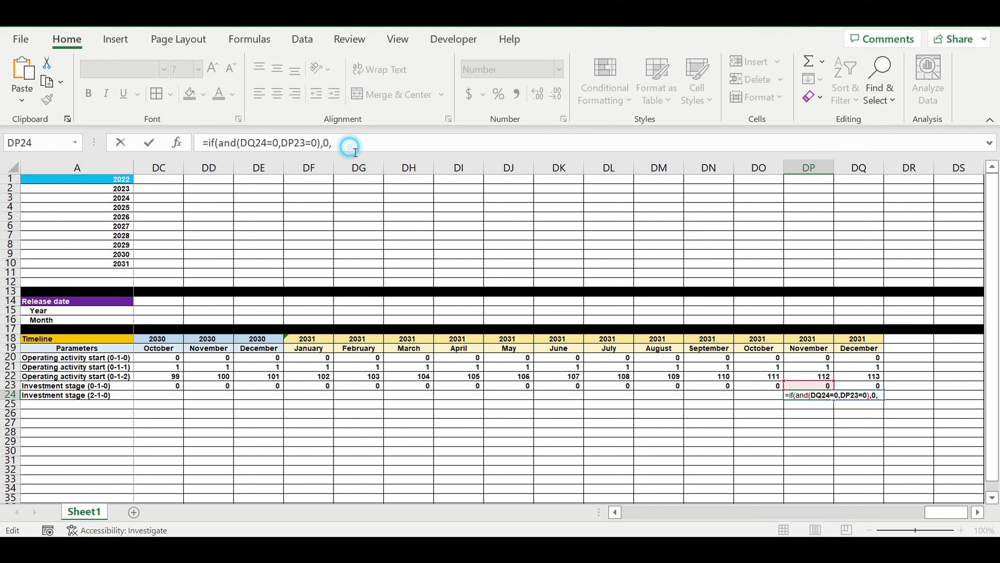
{"action": "key", "text": "ctrl+v"}
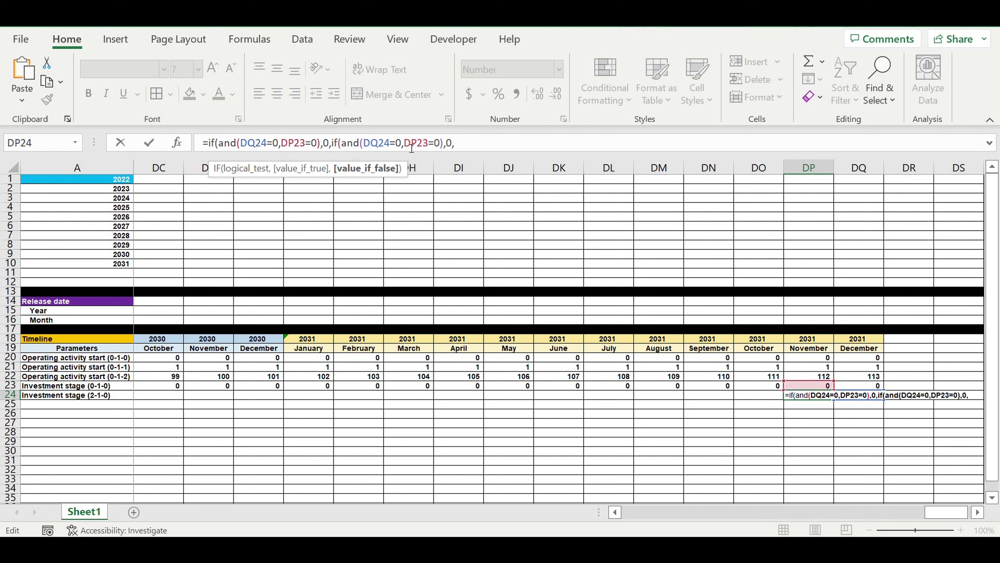
- Change the second clause to DP23>0 returning 1, end with DQ24+1))) and commit
{"action": "left_click_drag", "start_coordinate": [434, 143], "coordinate": [427, 143]}
{"action": "type", "text": ">"}
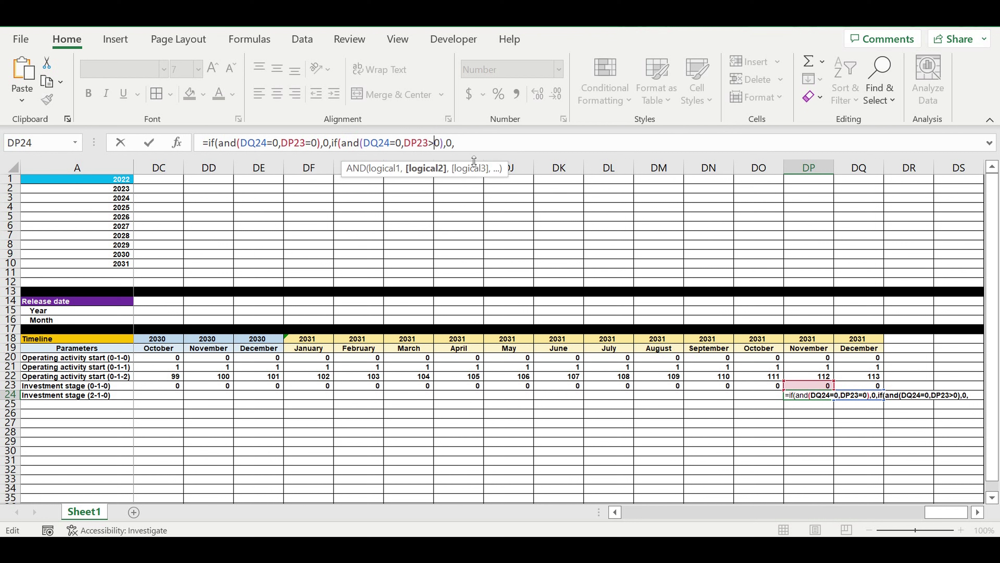
{"action": "double_click", "coordinate": [448, 143]}
{"action": "type", "text": "1"}
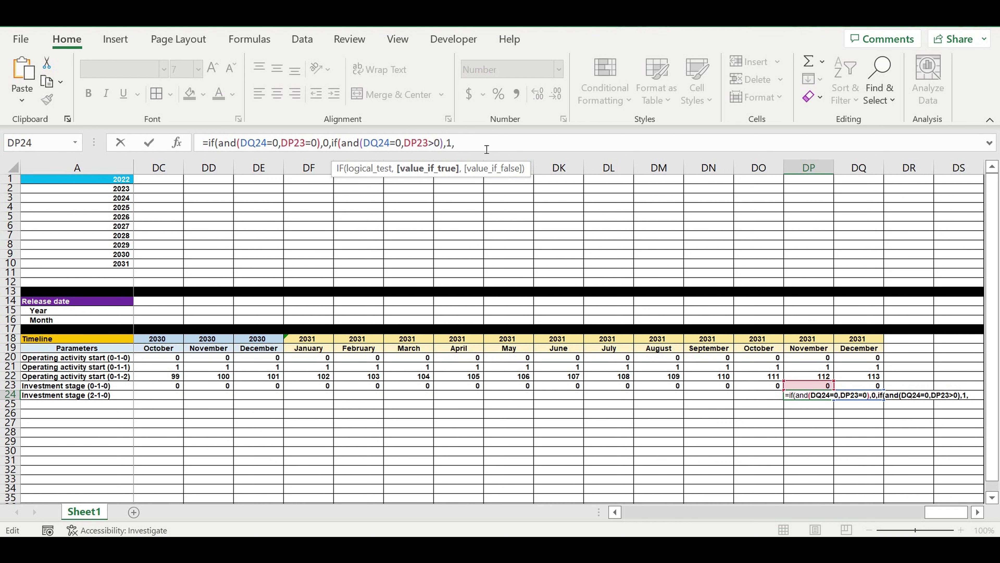
{"action": "left_click", "coordinate": [481, 143]}
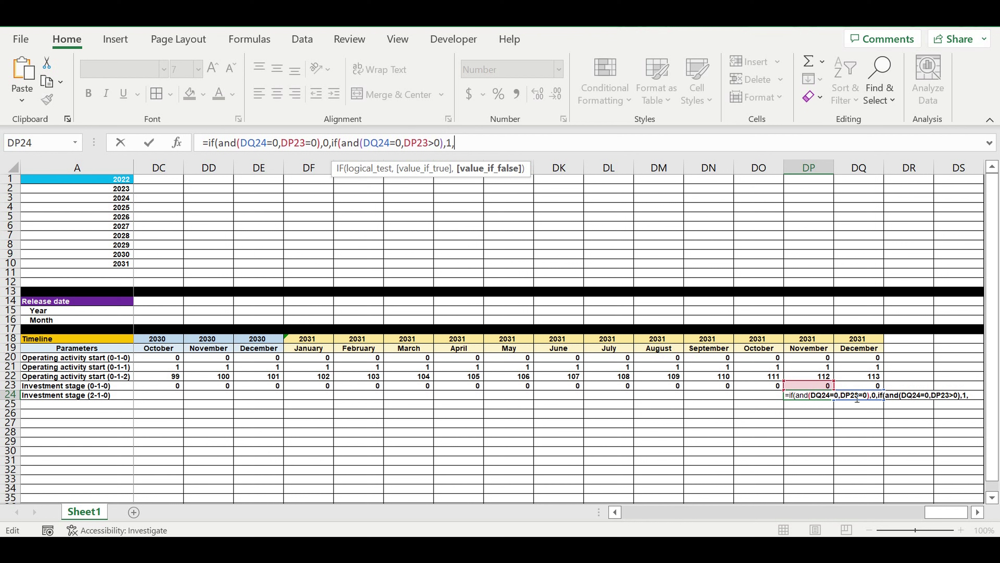
{"action": "left_click_drag", "start_coordinate": [363, 143], "coordinate": [390, 145]}
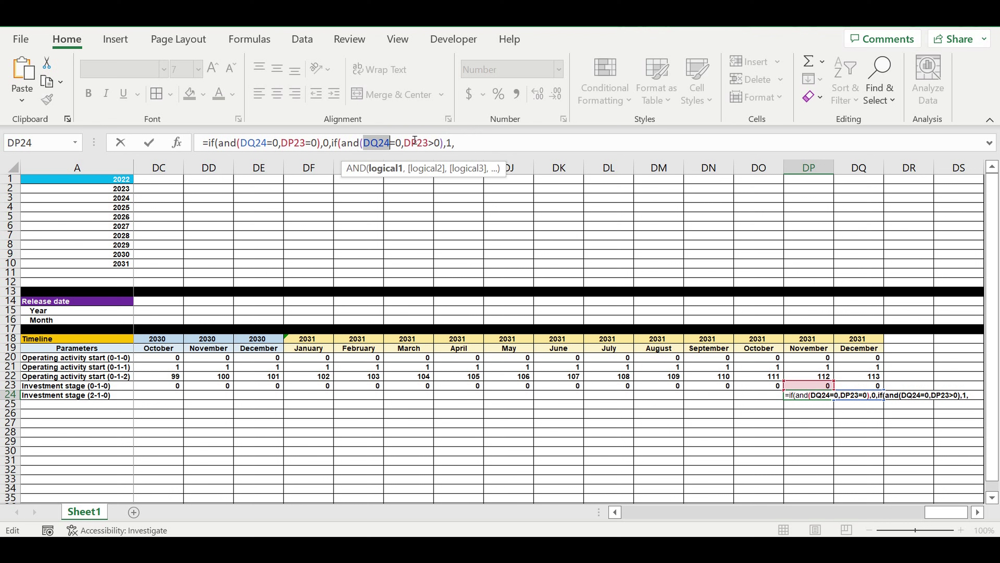
{"action": "type", "text": "c"}
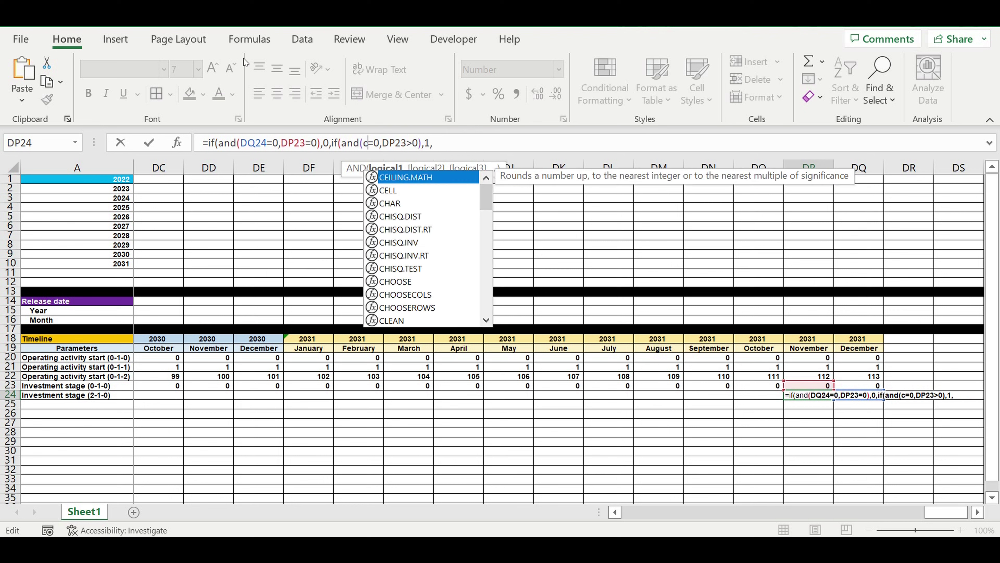
{"action": "key", "text": "ctrl+z"}
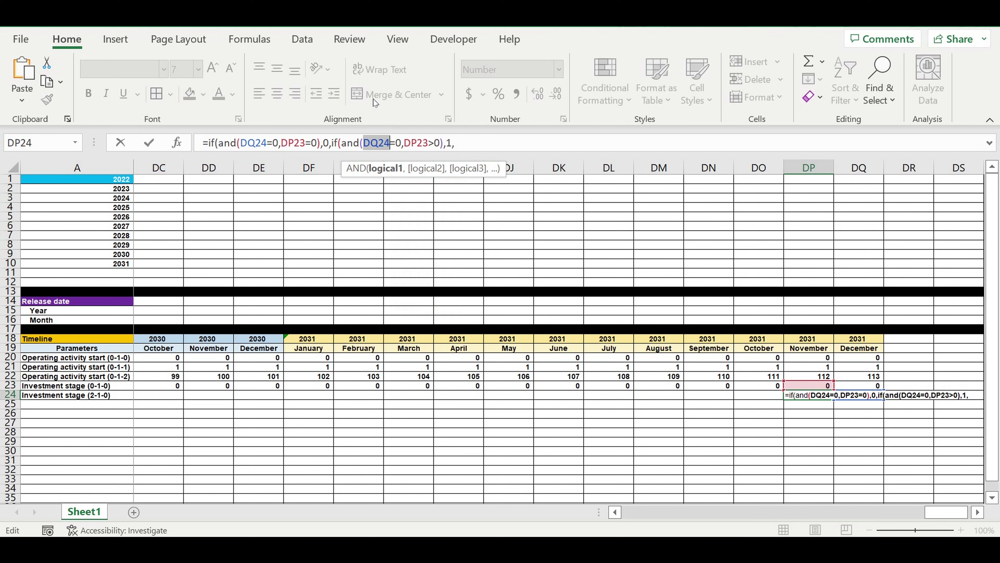
{"action": "left_click", "coordinate": [481, 146]}
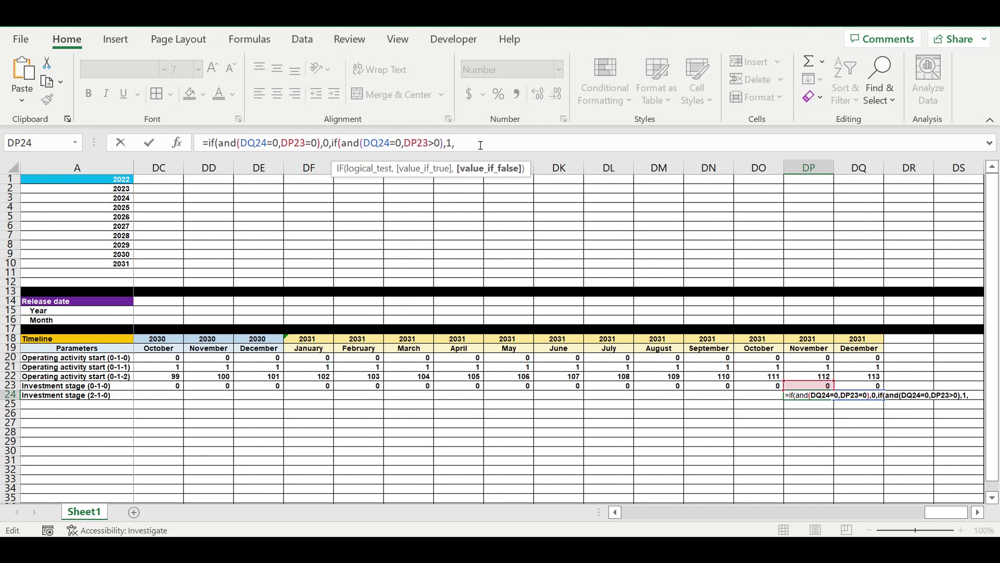
{"action": "type", "text": "DQ24"}
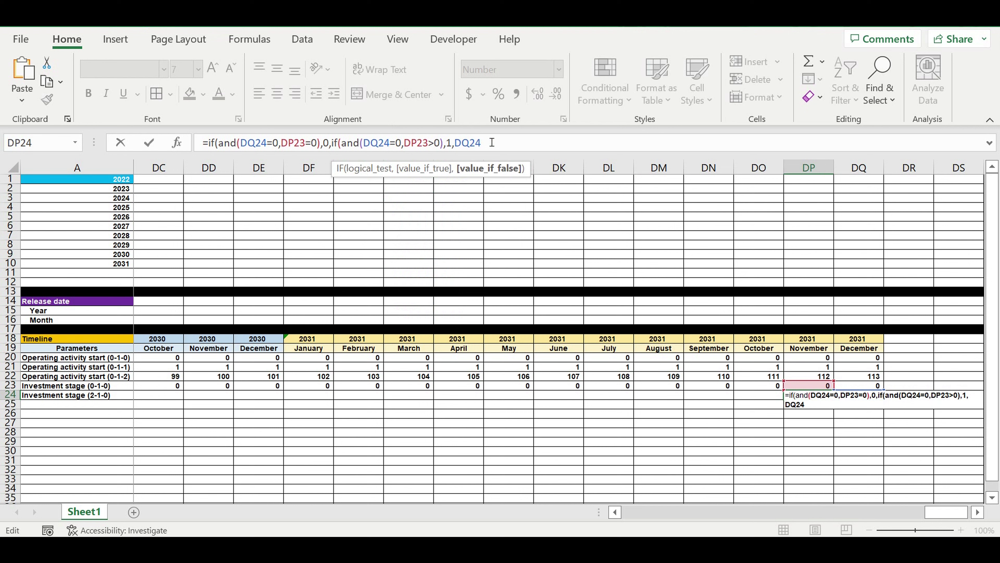
{"action": "type", "text": "+1))"}
{"action": "key", "text": "Return"}
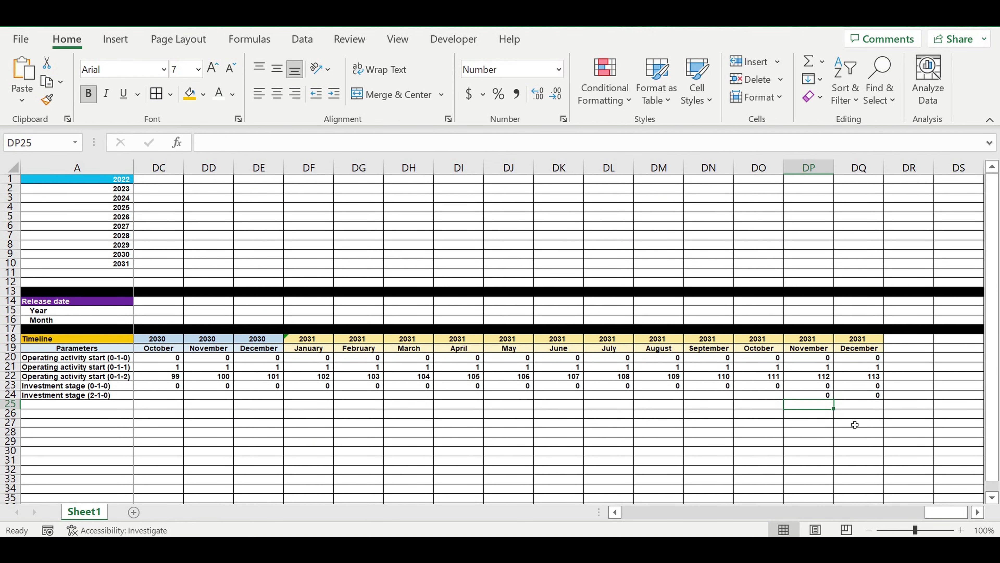
- Fill DP24's formula left to B24 and check B24:H24 counts down from 7 to 1
{"action": "left_click", "coordinate": [811, 395]}
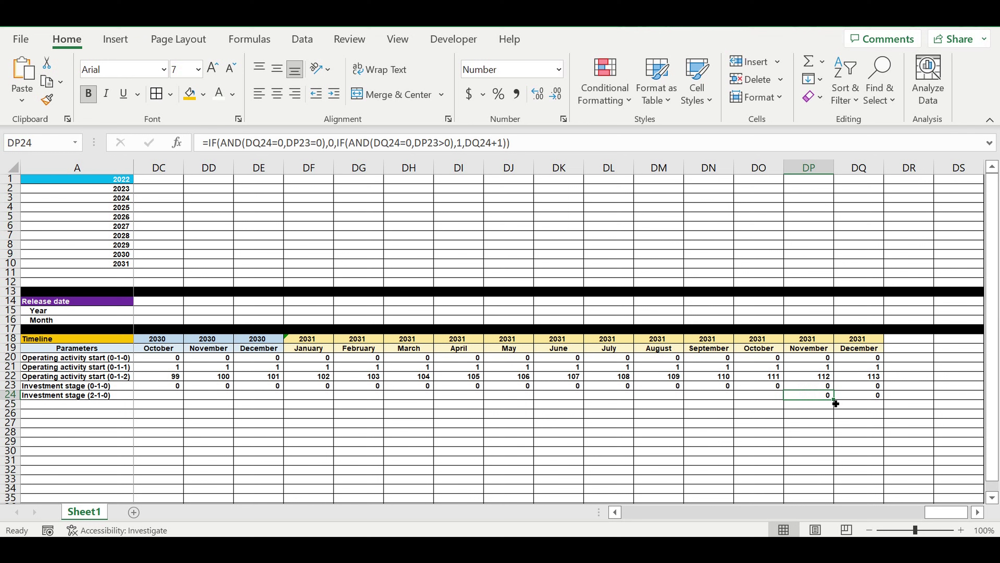
{"action": "left_click_drag", "start_coordinate": [835, 402], "coordinate": [155, 365]}
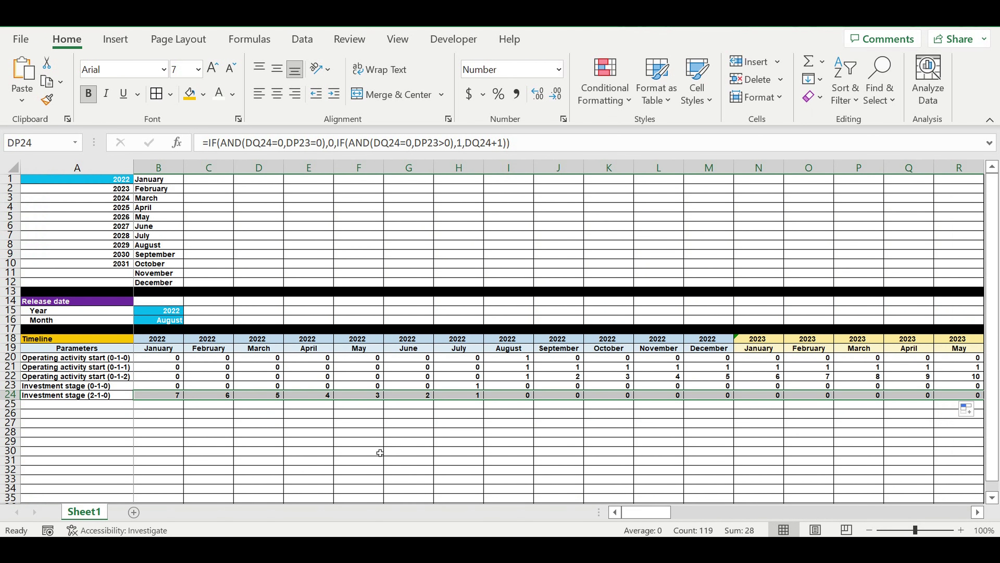
{"action": "left_click", "coordinate": [409, 444]}
{"action": "left_click_drag", "start_coordinate": [468, 396], "coordinate": [157, 401]}
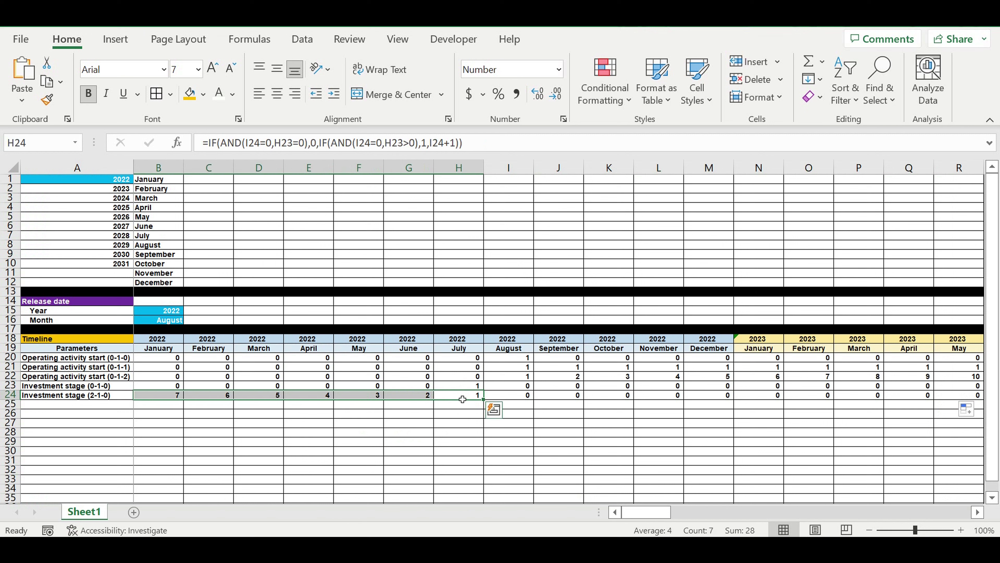
{"action": "left_click_drag", "start_coordinate": [462, 399], "coordinate": [149, 399]}
{"action": "left_click_drag", "start_coordinate": [149, 399], "coordinate": [149, 399]}
{"action": "left_click", "coordinate": [245, 434]}
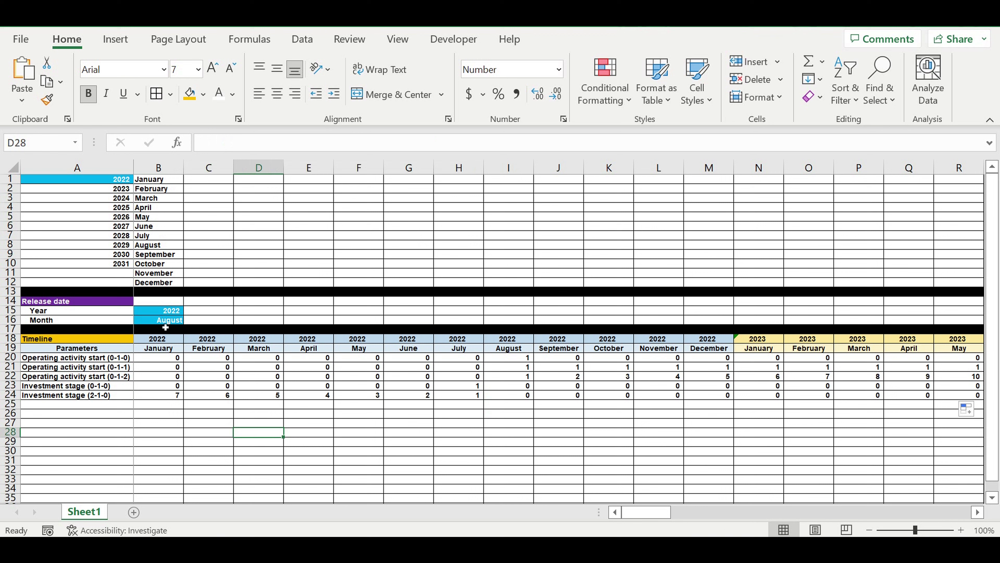
- Set the release date to year 2023 in B15 and month July in B16
{"action": "left_click", "coordinate": [156, 314]}
{"action": "left_click", "coordinate": [188, 311]}
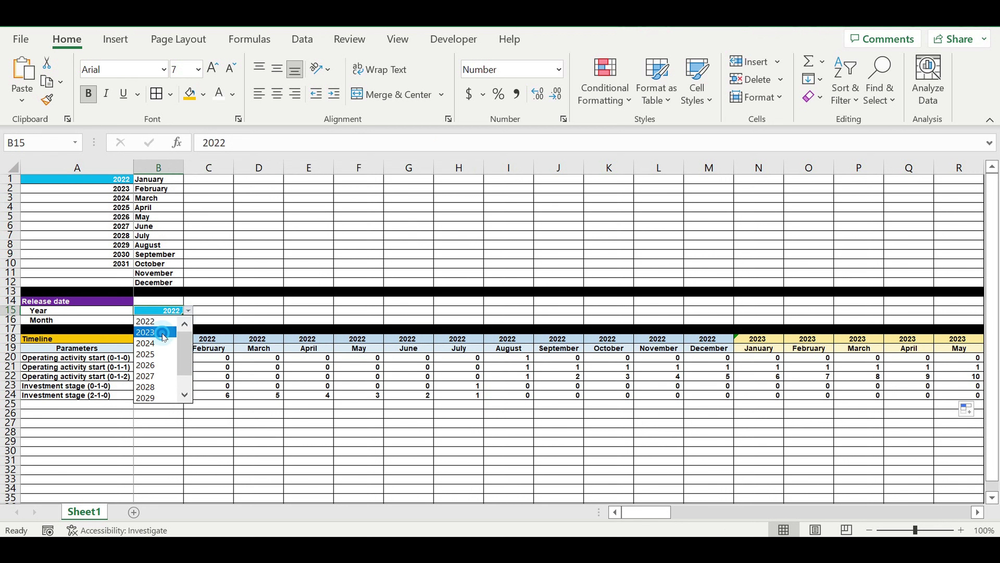
{"action": "left_click", "coordinate": [163, 332]}
{"action": "left_click", "coordinate": [197, 320]}
{"action": "left_click", "coordinate": [168, 322]}
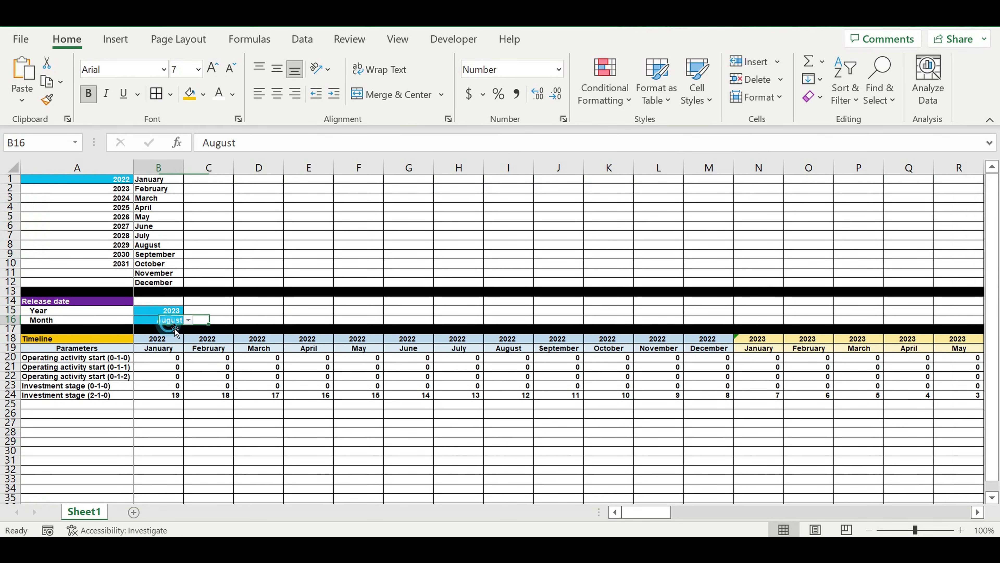
{"action": "left_click", "coordinate": [189, 320]}
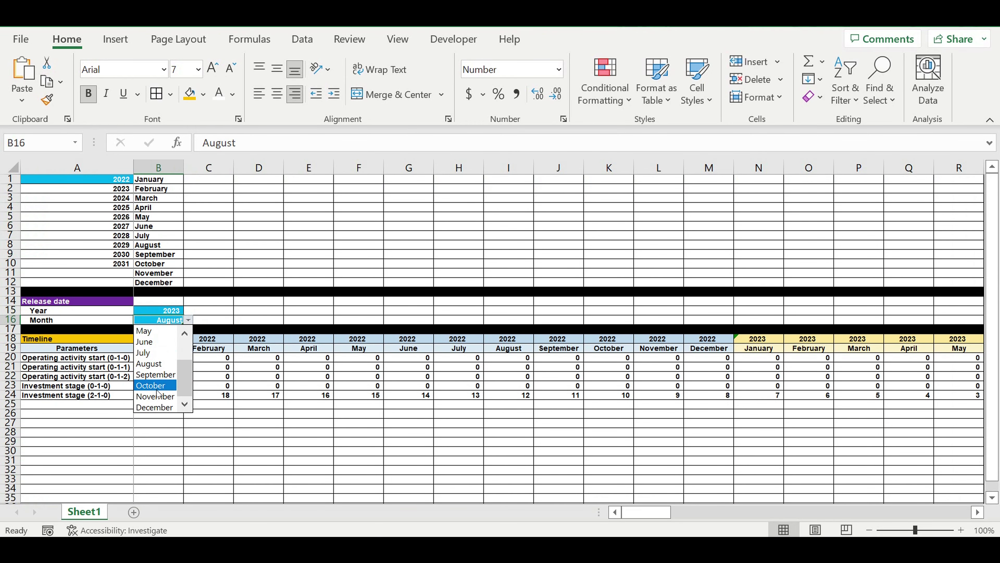
{"action": "left_click", "coordinate": [154, 353]}
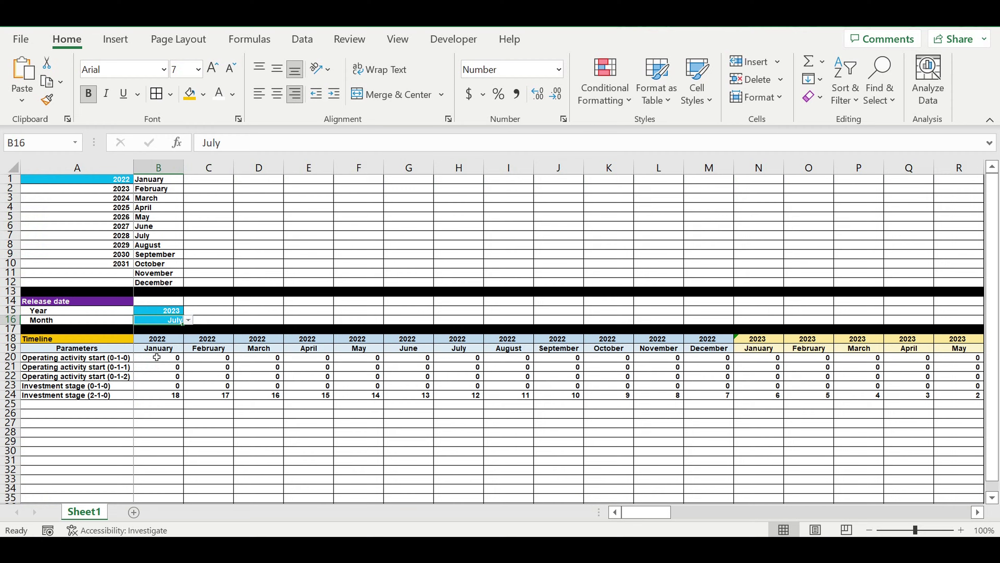
{"action": "left_click", "coordinate": [629, 452]}
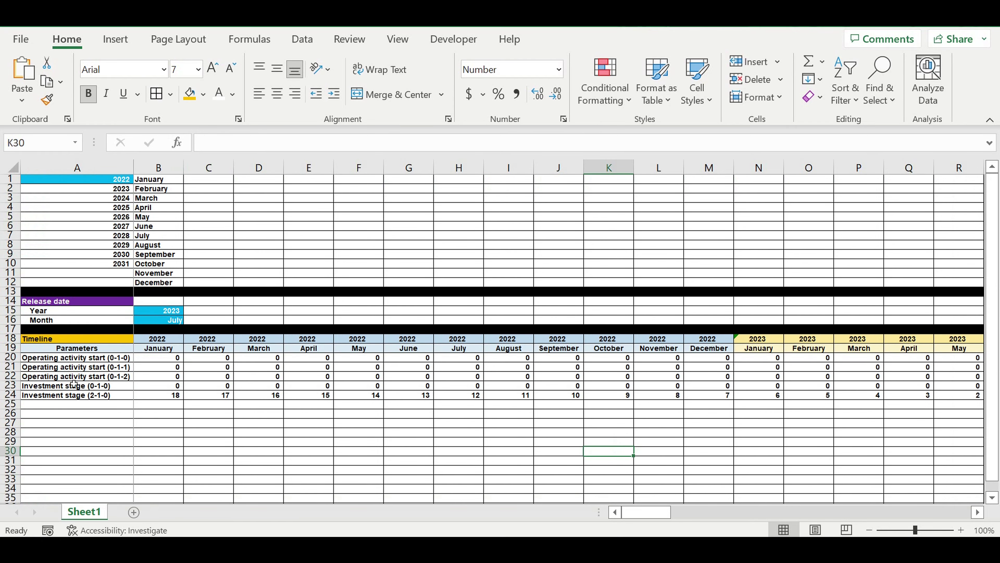
- Fill row 25 with black as a separator bar
{"action": "left_click", "coordinate": [11, 404]}
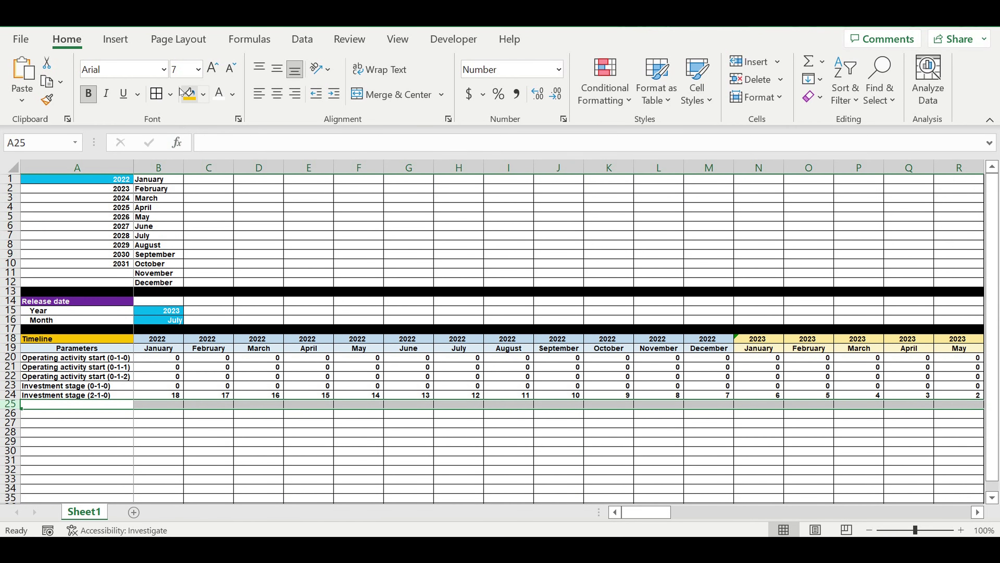
{"action": "left_click", "coordinate": [203, 94]}
{"action": "left_click", "coordinate": [202, 133]}
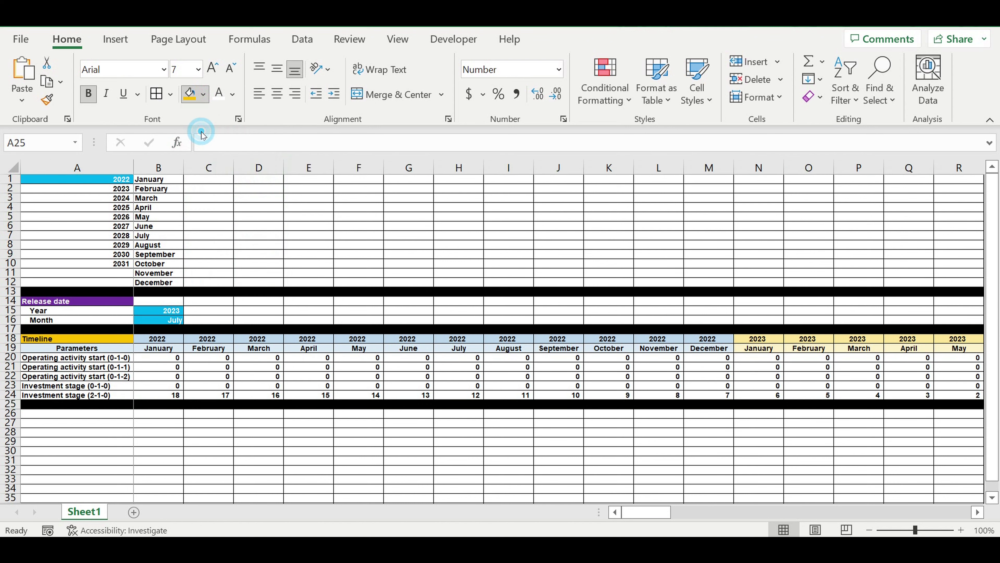
- Indent the parameter labels in A20:A24 and autofit column A's width
{"action": "left_click", "coordinate": [95, 361]}
{"action": "left_click_drag", "start_coordinate": [95, 361], "coordinate": [96, 396]}
{"action": "left_click", "coordinate": [333, 96]}
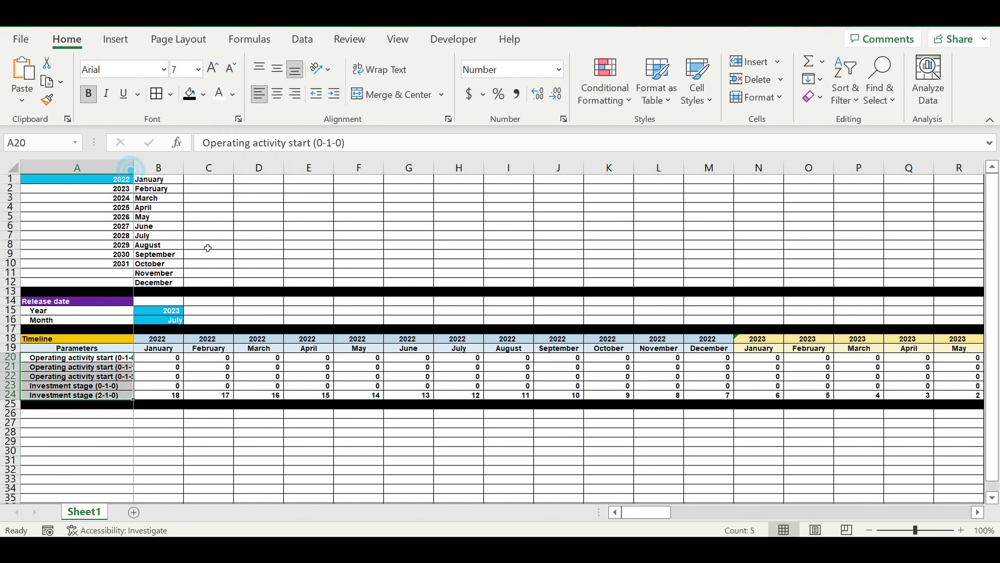
{"action": "double_click", "coordinate": [134, 171]}
{"action": "left_click", "coordinate": [209, 433]}
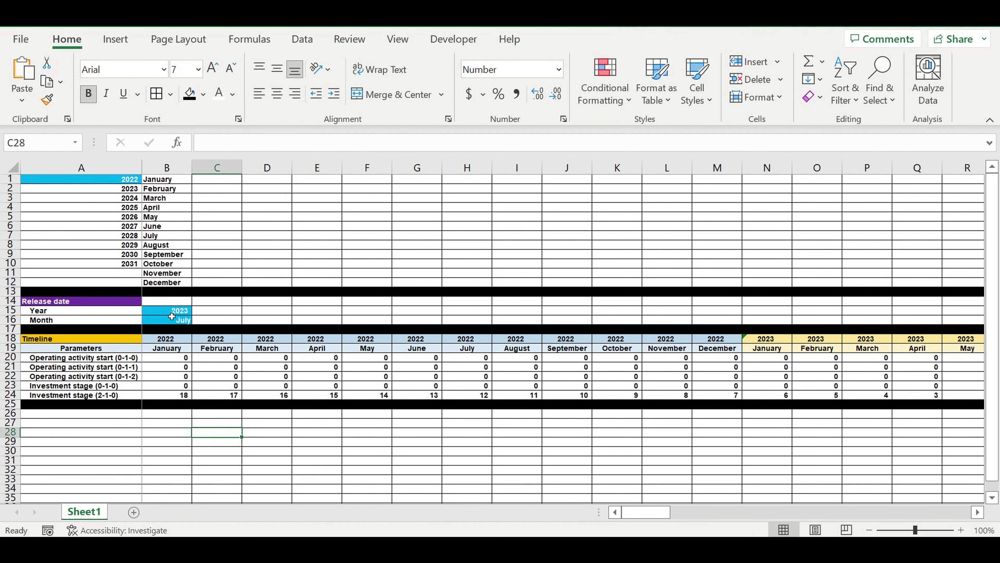
{"action": "left_click_drag", "start_coordinate": [172, 315], "coordinate": [172, 320]}
{"action": "left_click_drag", "start_coordinate": [637, 515], "coordinate": [674, 511]}
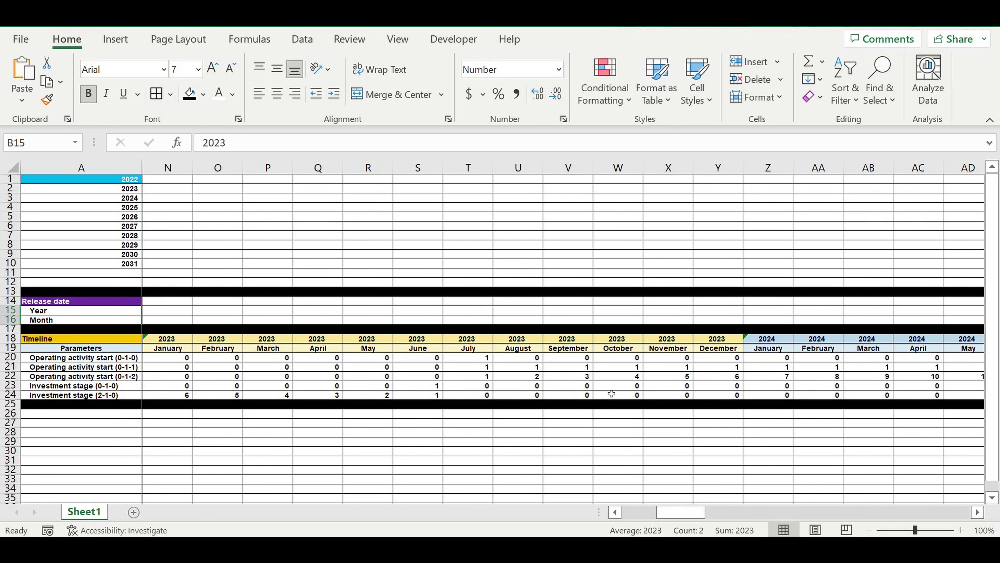
{"action": "left_click_drag", "start_coordinate": [468, 341], "coordinate": [471, 350]}
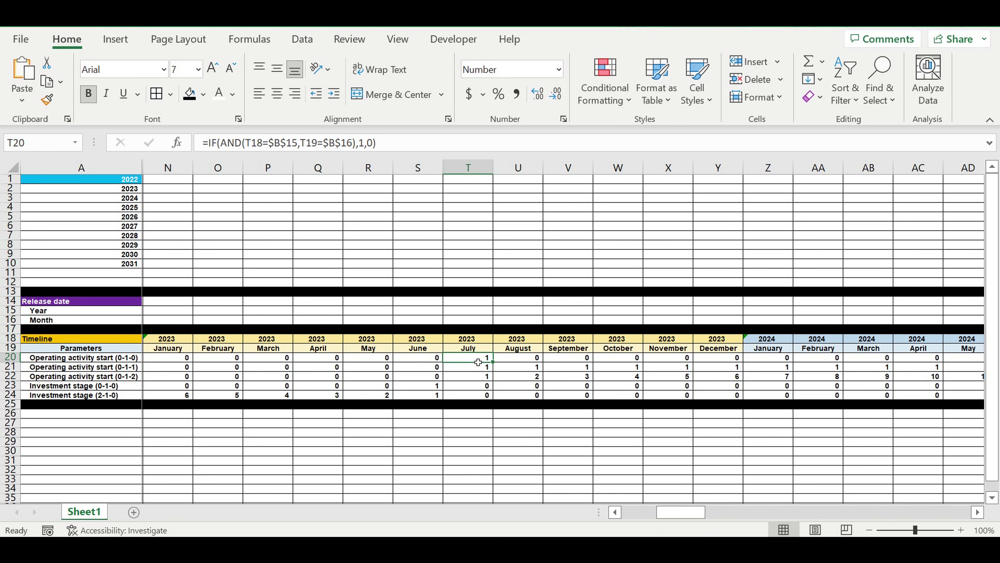
{"action": "left_click", "coordinate": [480, 369]}
{"action": "left_click_drag", "start_coordinate": [481, 371], "coordinate": [899, 367]}
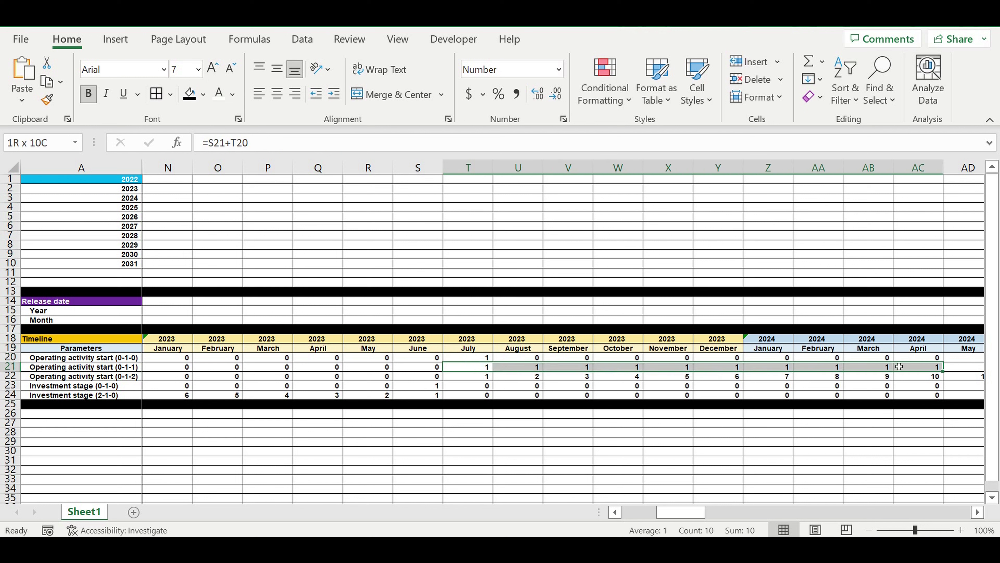
{"action": "left_click_drag", "start_coordinate": [899, 366], "coordinate": [899, 367]}
{"action": "left_click_drag", "start_coordinate": [429, 398], "coordinate": [178, 399]}
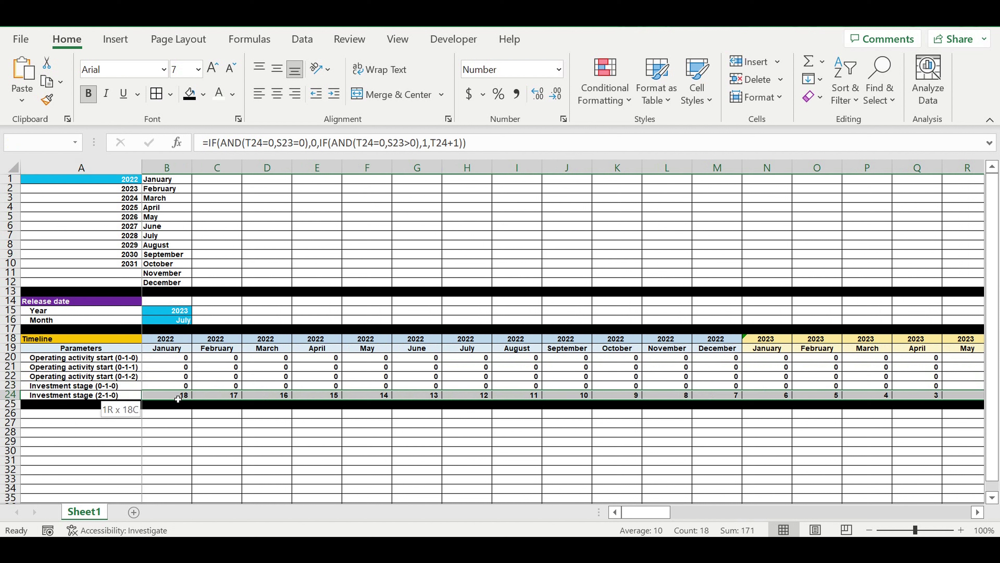
{"action": "left_click_drag", "start_coordinate": [178, 398], "coordinate": [177, 399]}
{"action": "left_click", "coordinate": [175, 426]}
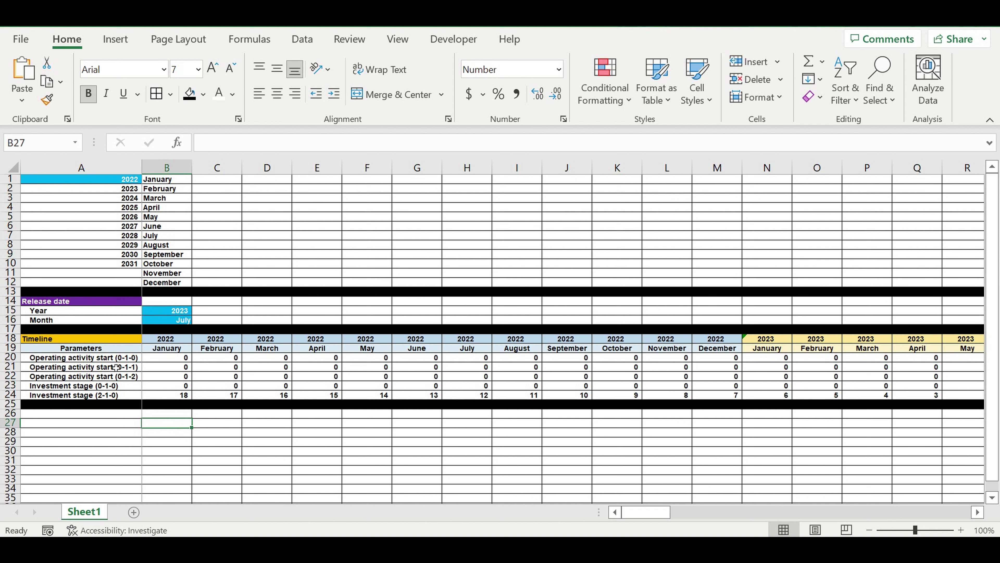
{"action": "left_click_drag", "start_coordinate": [10, 357], "coordinate": [14, 394]}
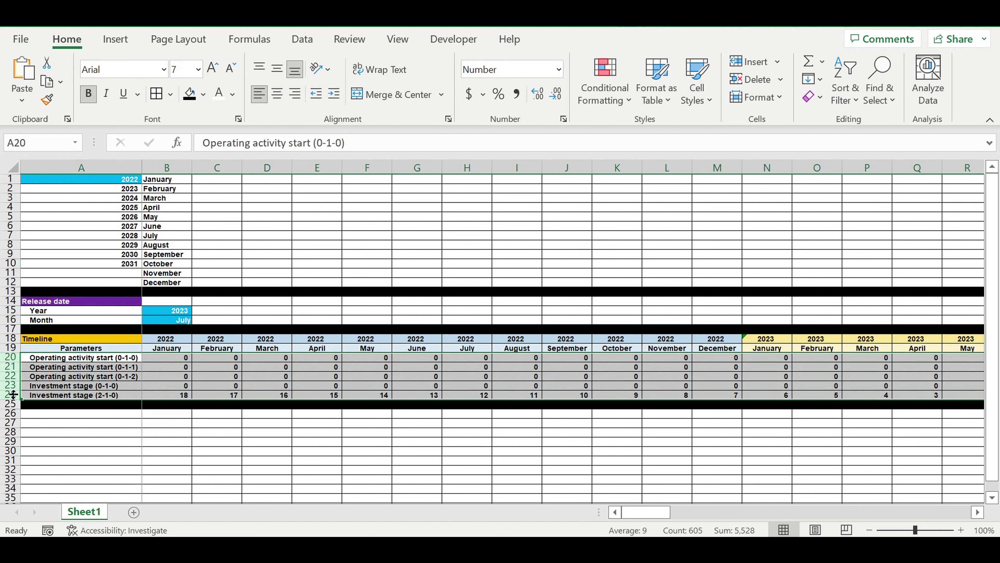
{"action": "left_click", "coordinate": [121, 440]}
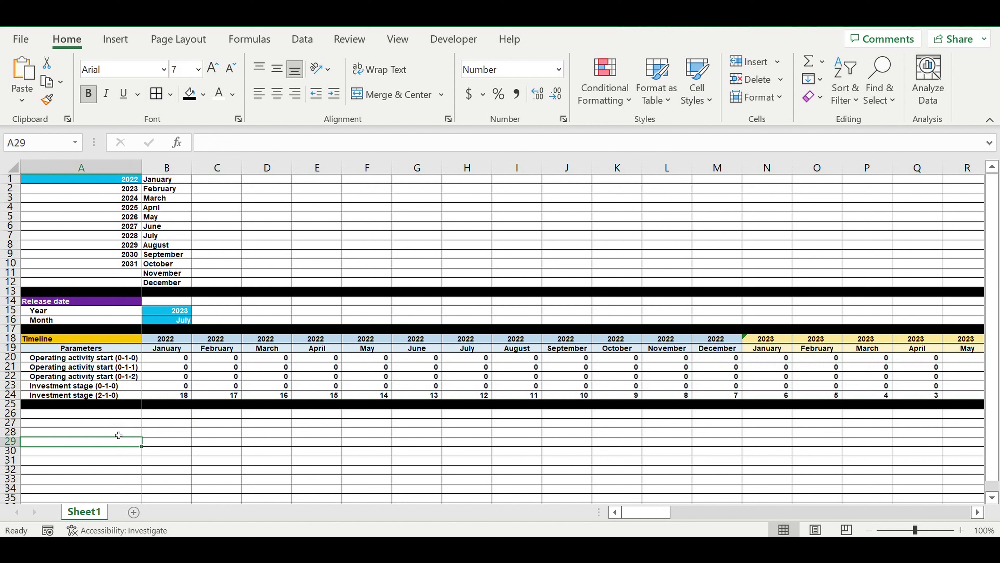
{"action": "left_click", "coordinate": [114, 415]}
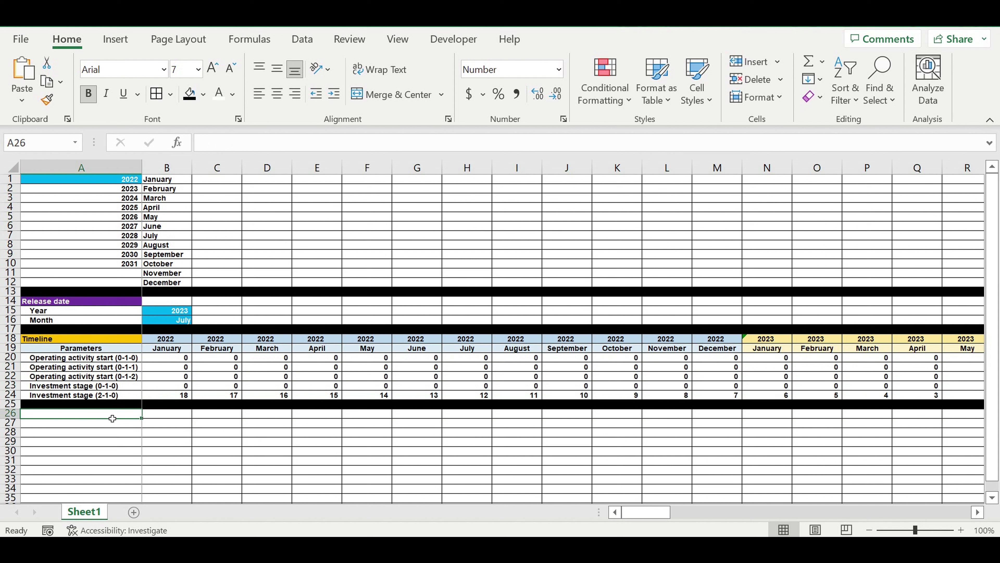